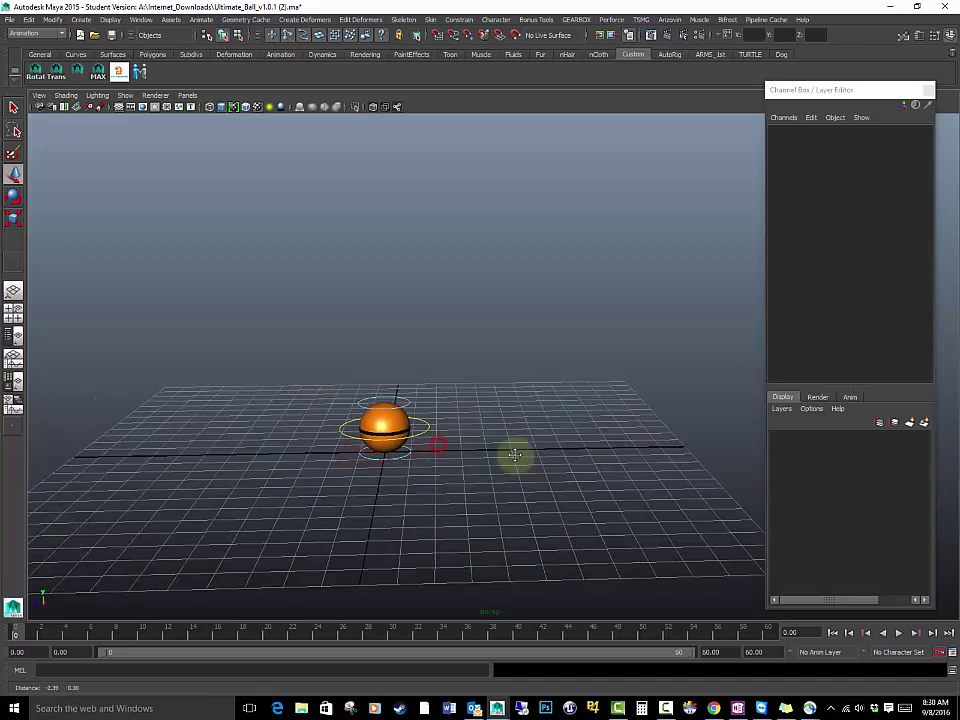
Draw a polygon plane (pPlane1) from the Polygons shelf across the grid beneath the orange ball.
left_click(152, 54)
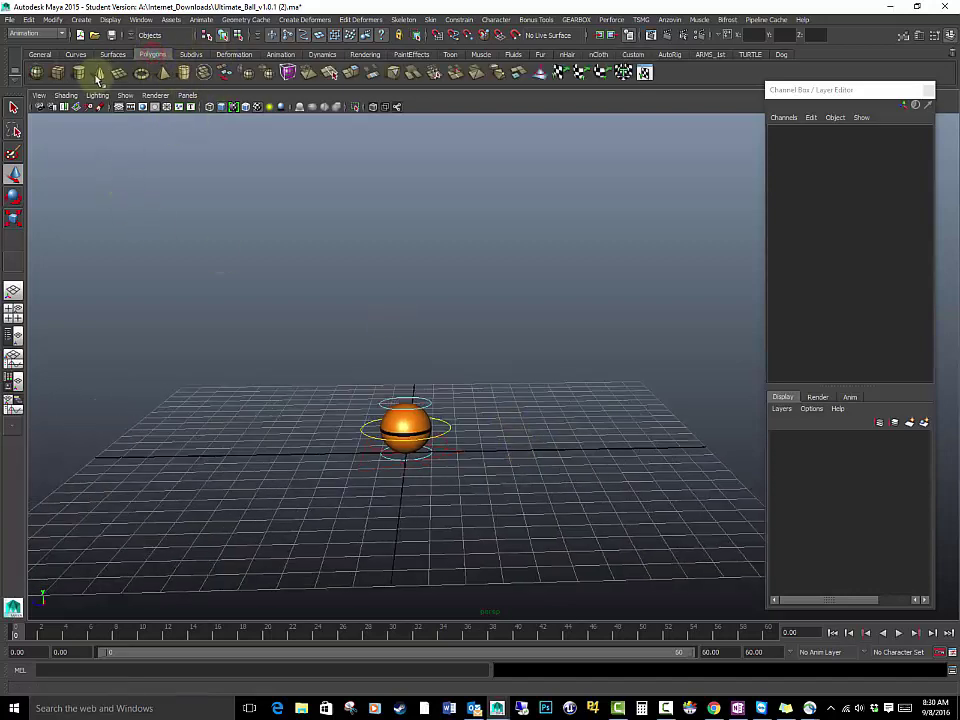
left_click(119, 78)
left_click_drag(173, 380, 843, 587)
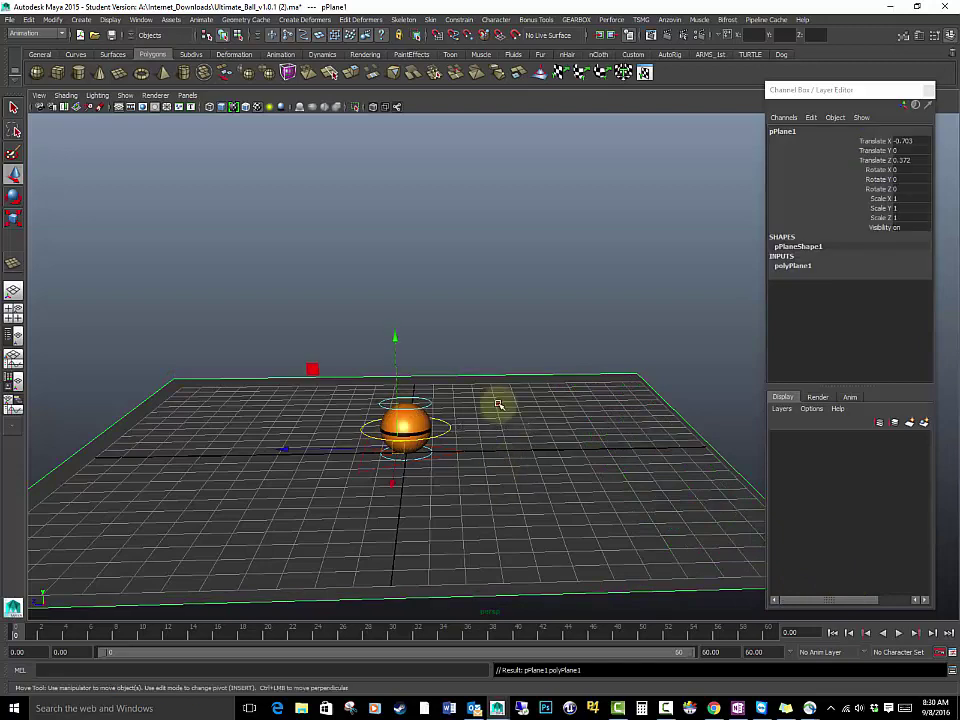
left_click_drag(497, 403, 510, 336, "alt")
Turn off the viewport grid from the Show menu.
left_click(510, 336)
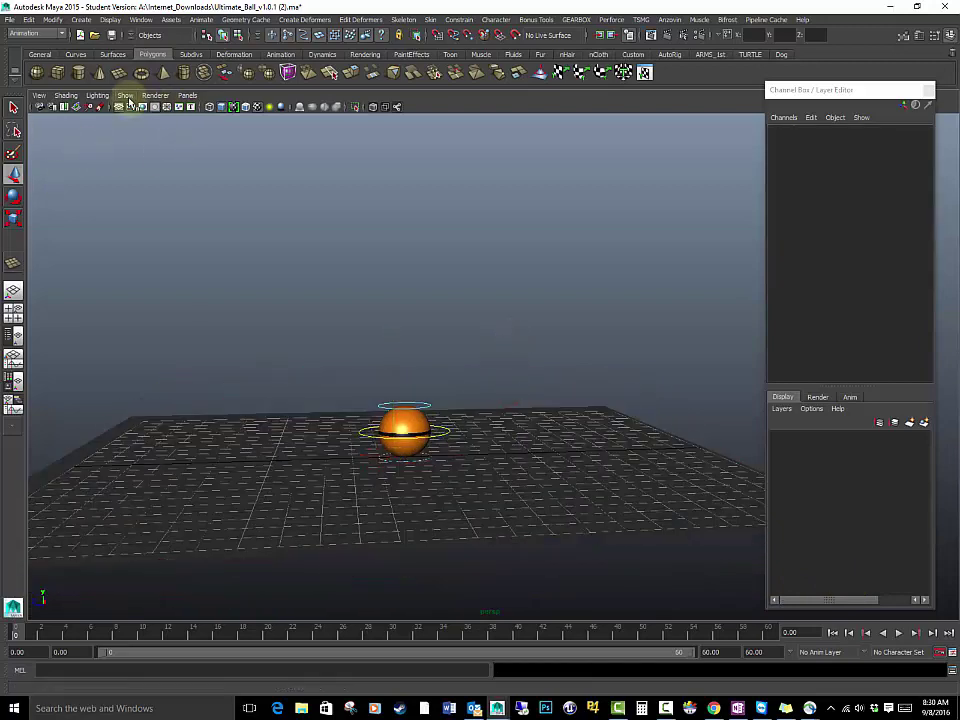
left_click(126, 95)
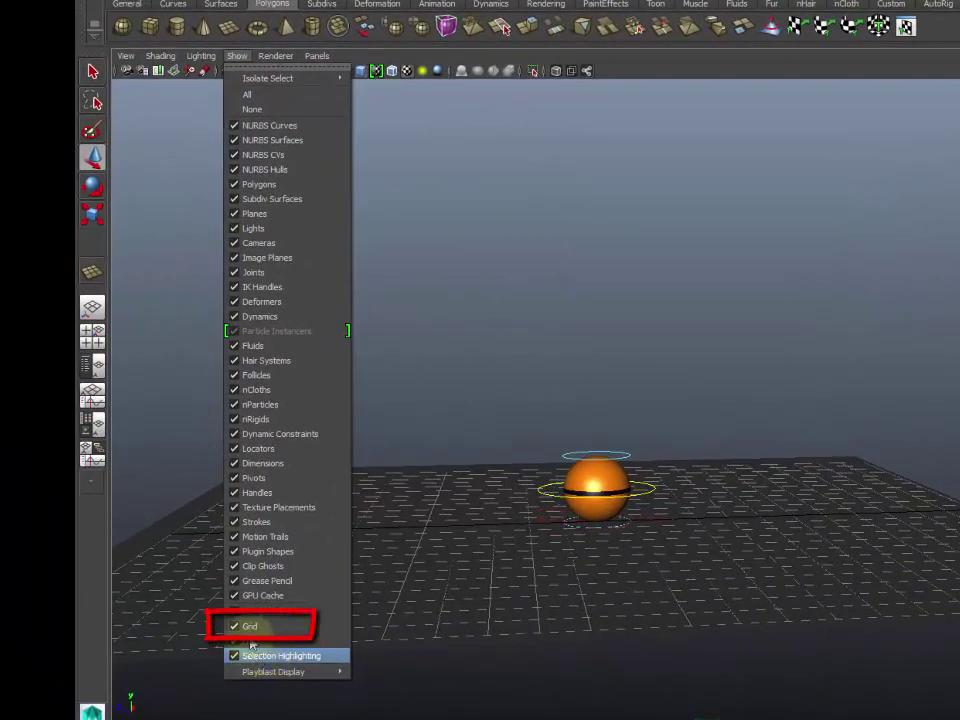
left_click(245, 617)
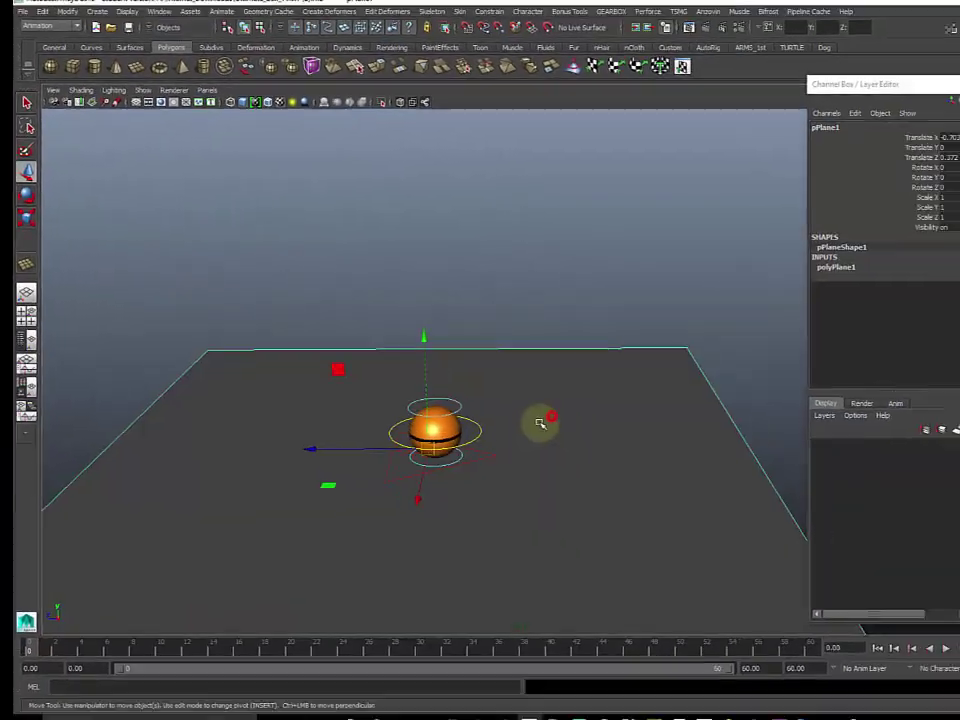
Slide the ground plane toward the camera and exclude surfaces from selection.
left_click(788, 511)
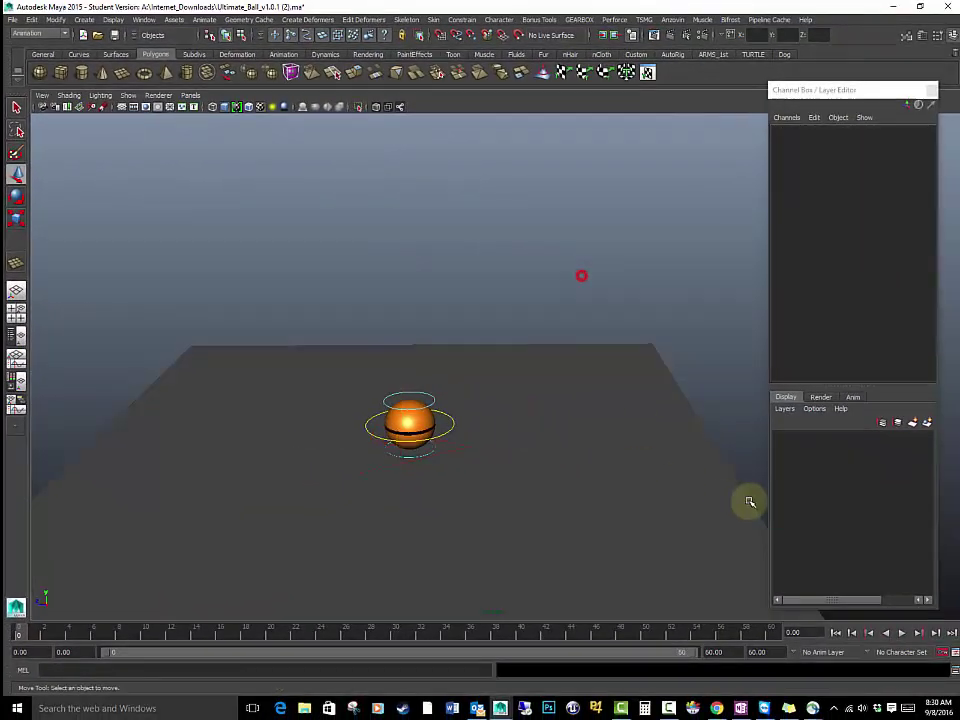
left_click(665, 511)
left_click_drag(607, 369, 539, 407)
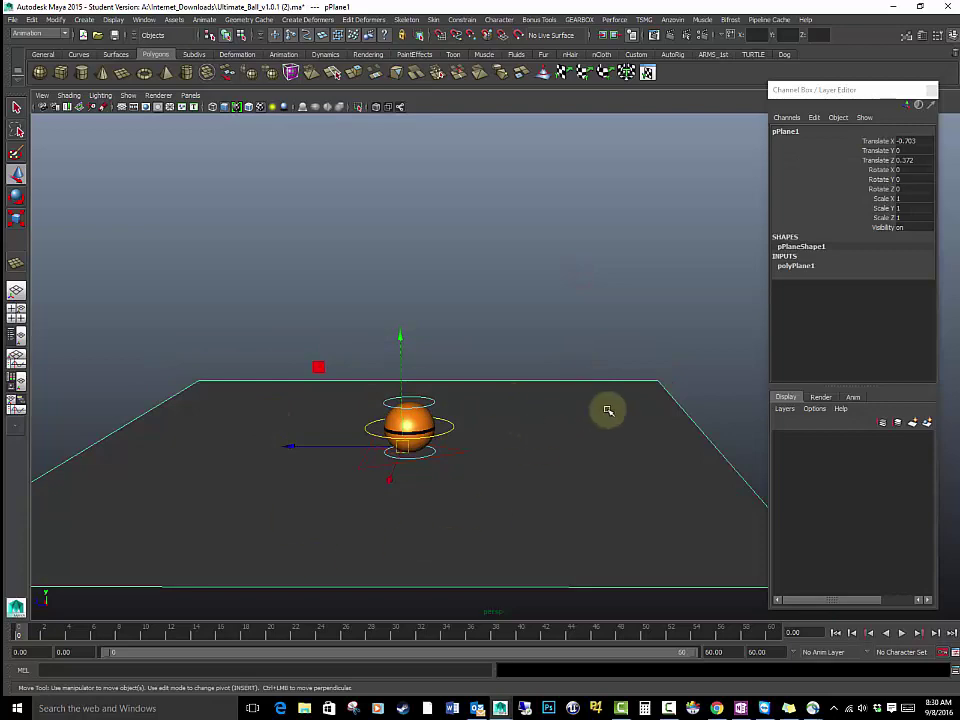
left_click(502, 358)
left_click(452, 394)
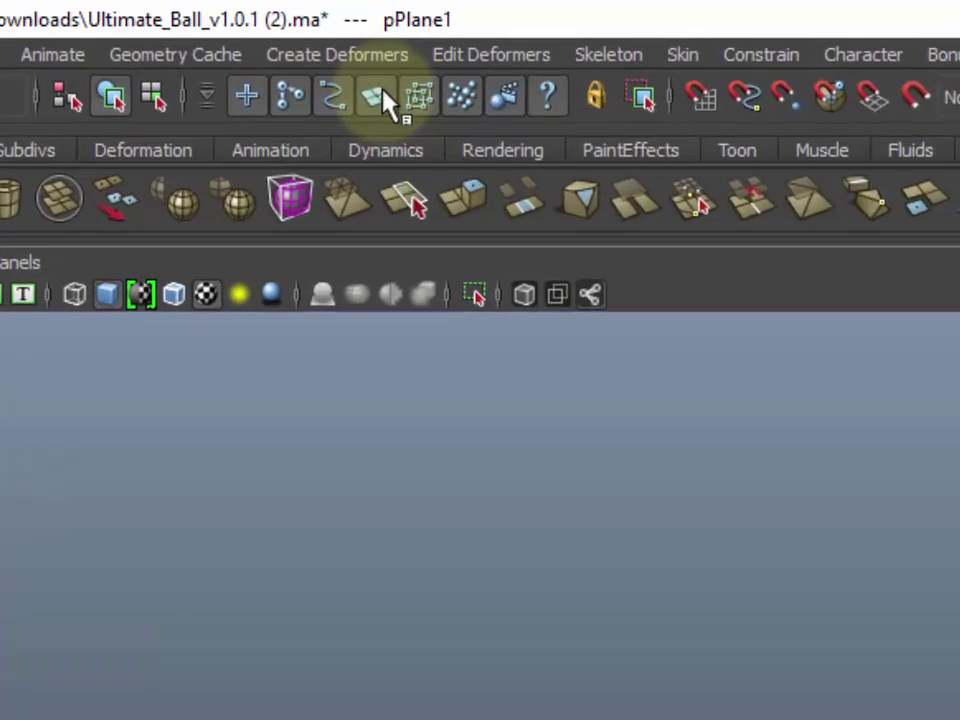
left_click(382, 90)
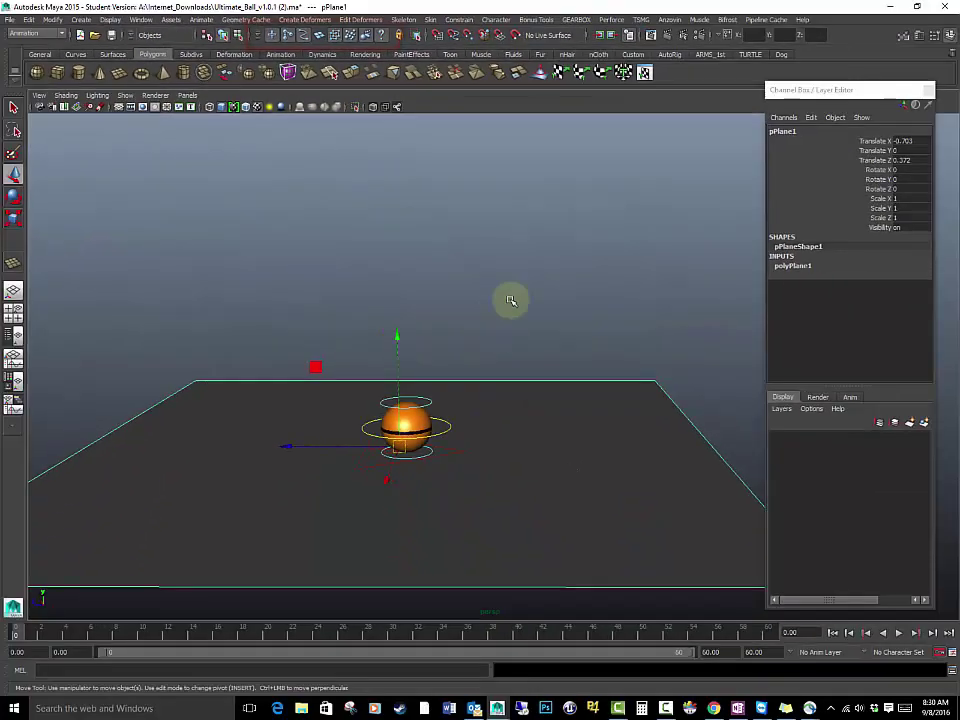
Confirm the ball's root and main controls stay selectable while the plane does not.
left_click(512, 267)
left_click(452, 440)
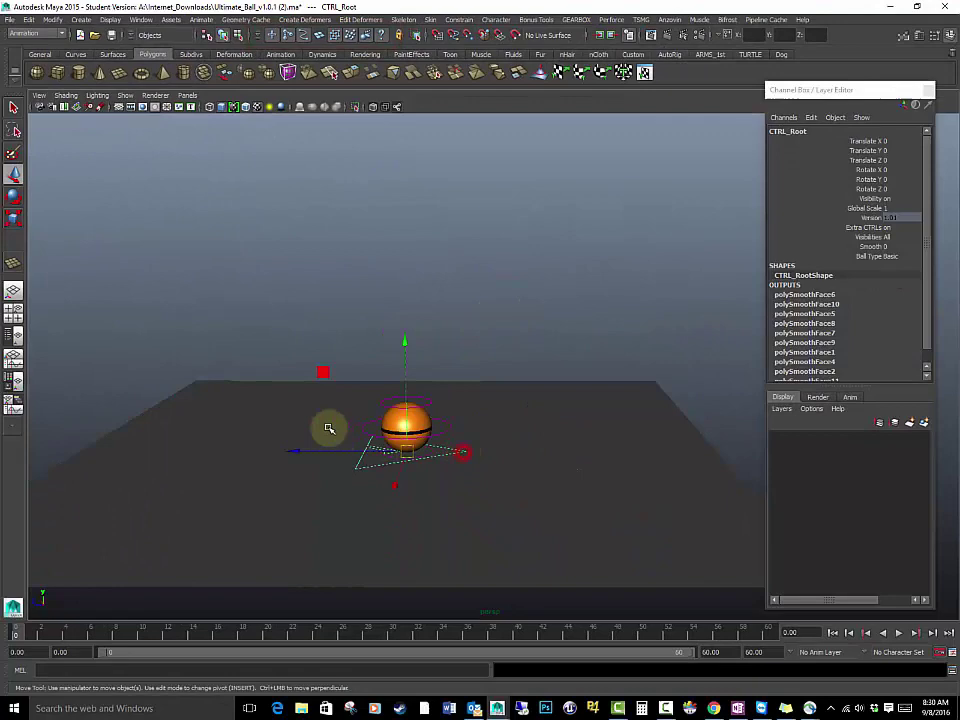
left_click(677, 364)
left_click(441, 435)
left_click(482, 397)
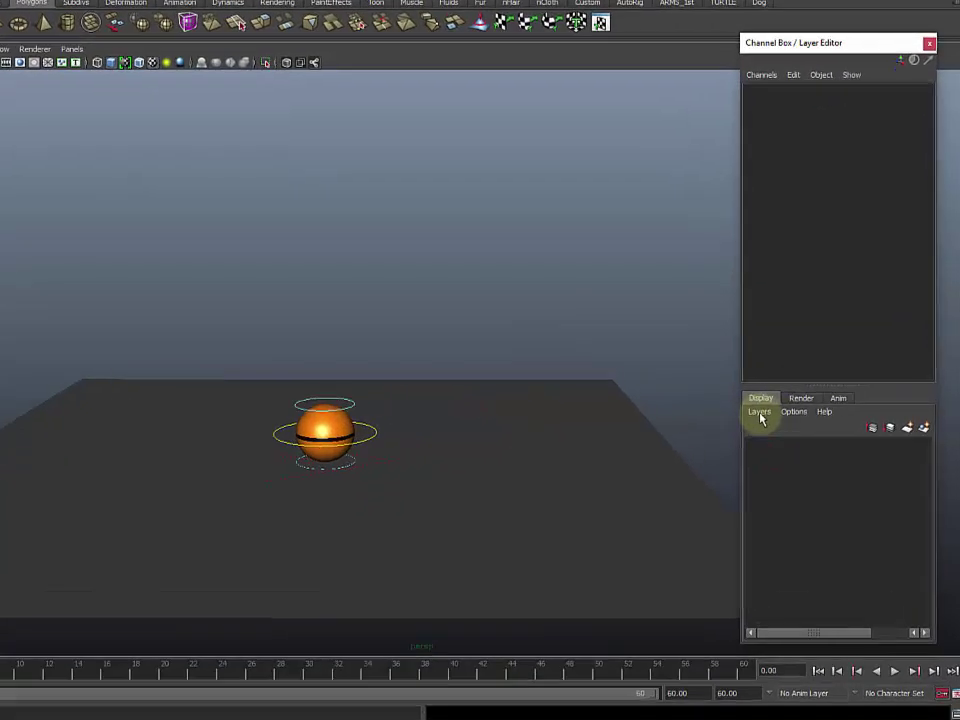
Create an empty display layer, layer1, and add the ground plane to it.
left_click(781, 409)
left_click(716, 437)
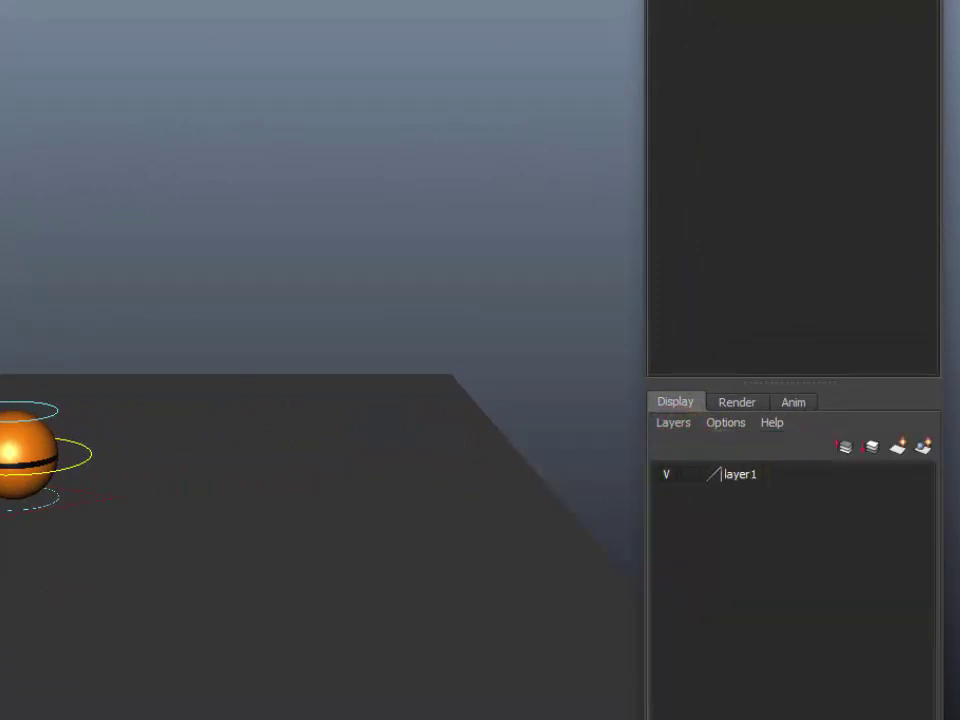
left_click(309, 399)
left_click(741, 481)
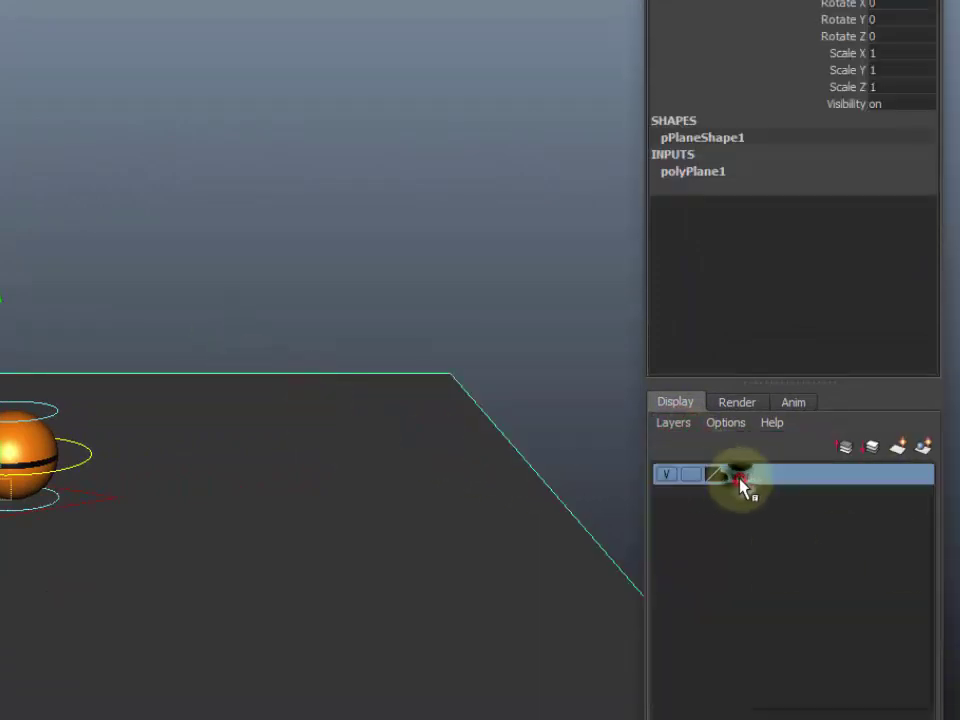
right_click(741, 481)
left_click(799, 512)
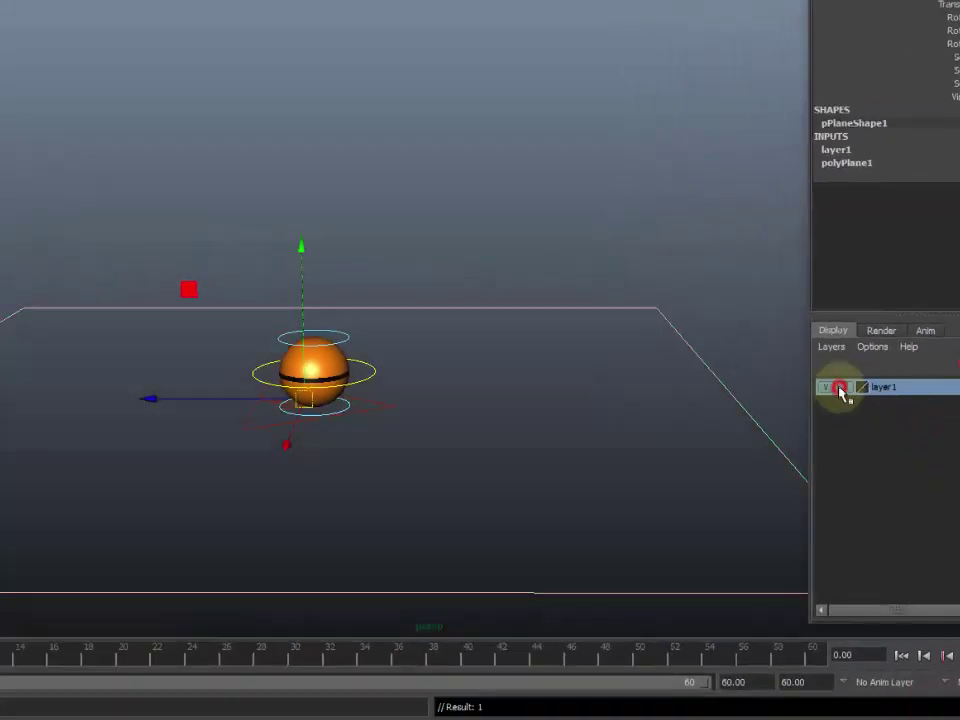
Set layer1's display mode to reference, briefly trying template, and orbit to check the plane.
left_click(845, 388)
left_click(617, 201)
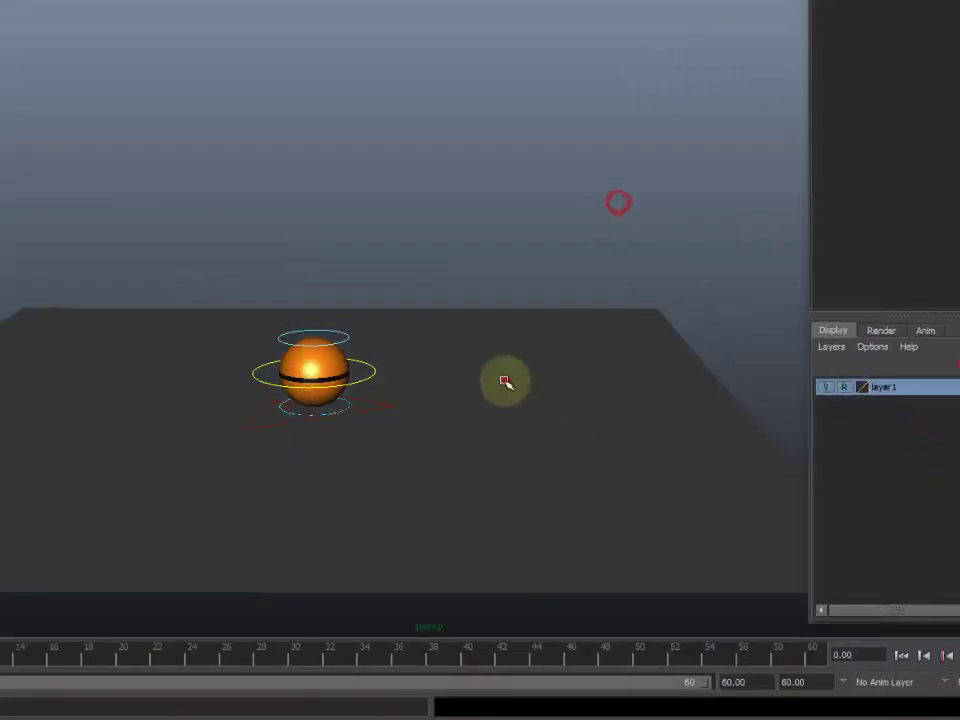
left_click(506, 381)
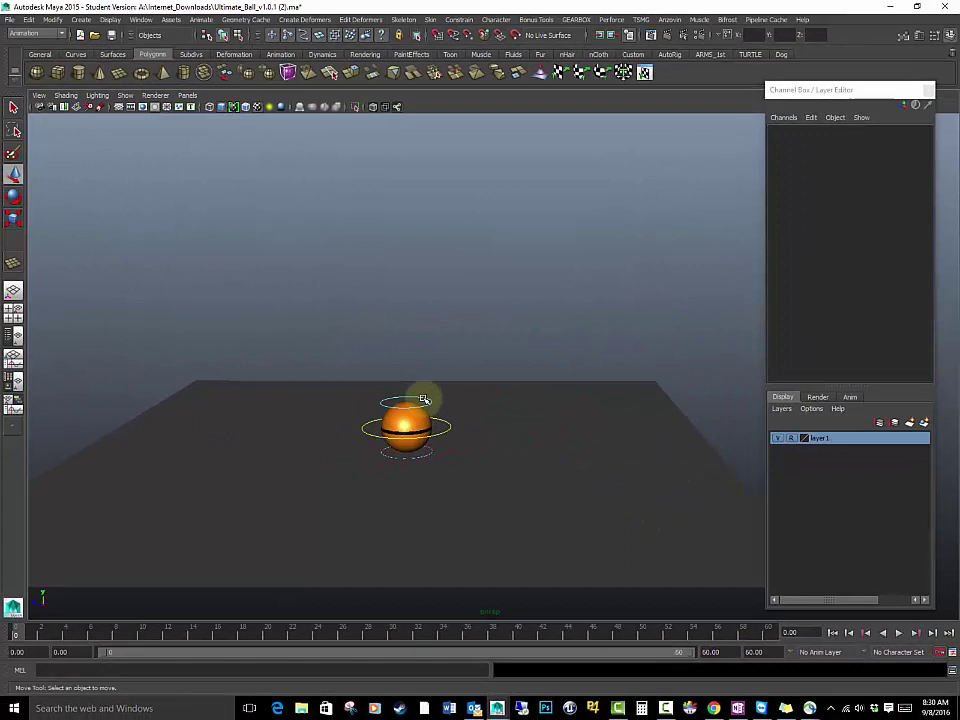
left_click(797, 442)
left_click(792, 440)
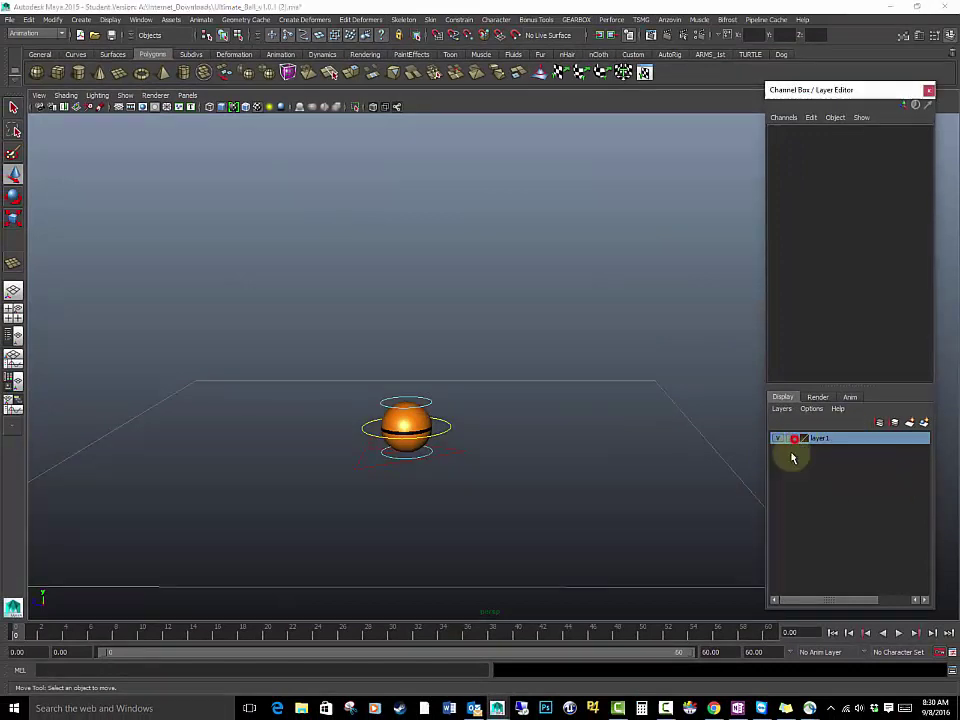
left_click_drag(596, 386, 530, 425, "alt")
left_click(791, 440)
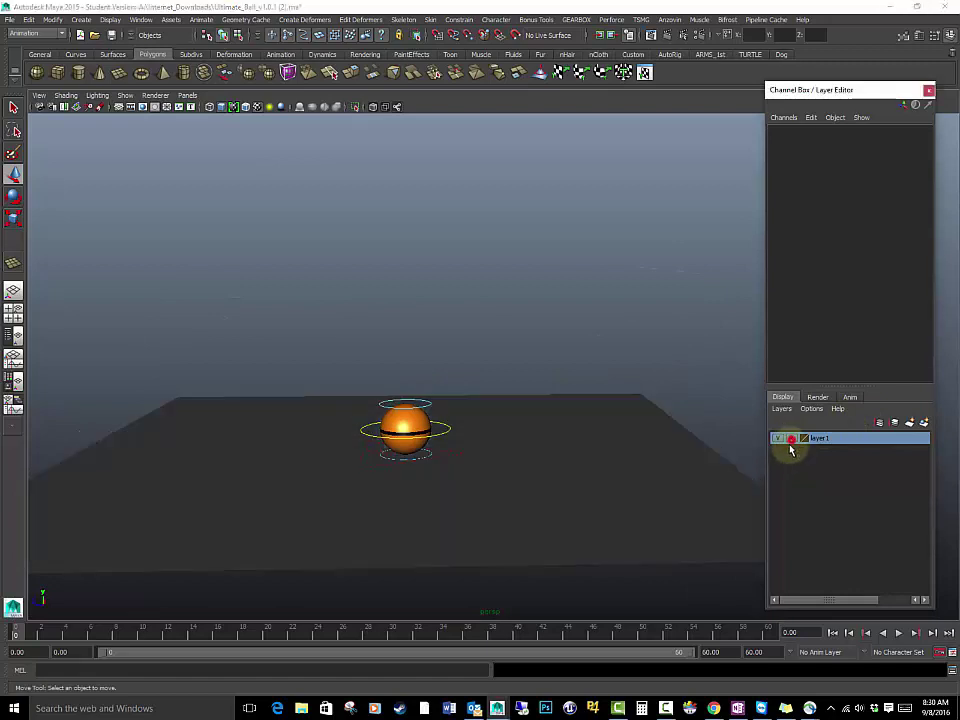
left_click_drag(441, 349, 643, 409, "alt")
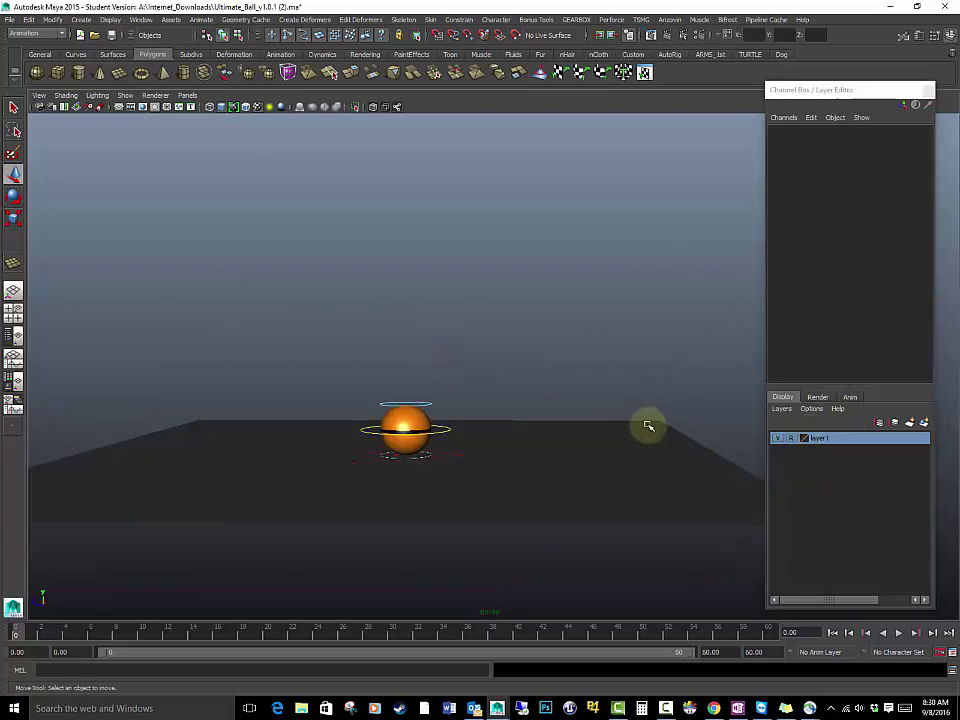
left_click_drag(533, 395, 540, 405, "alt")
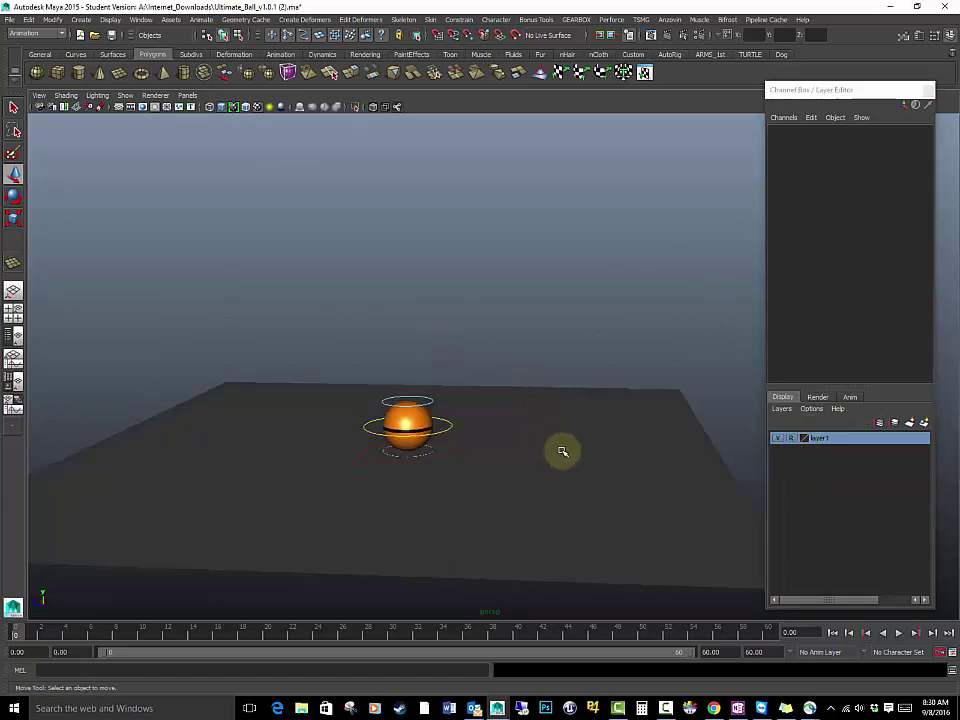
left_click_drag(465, 409, 528, 429, "alt")
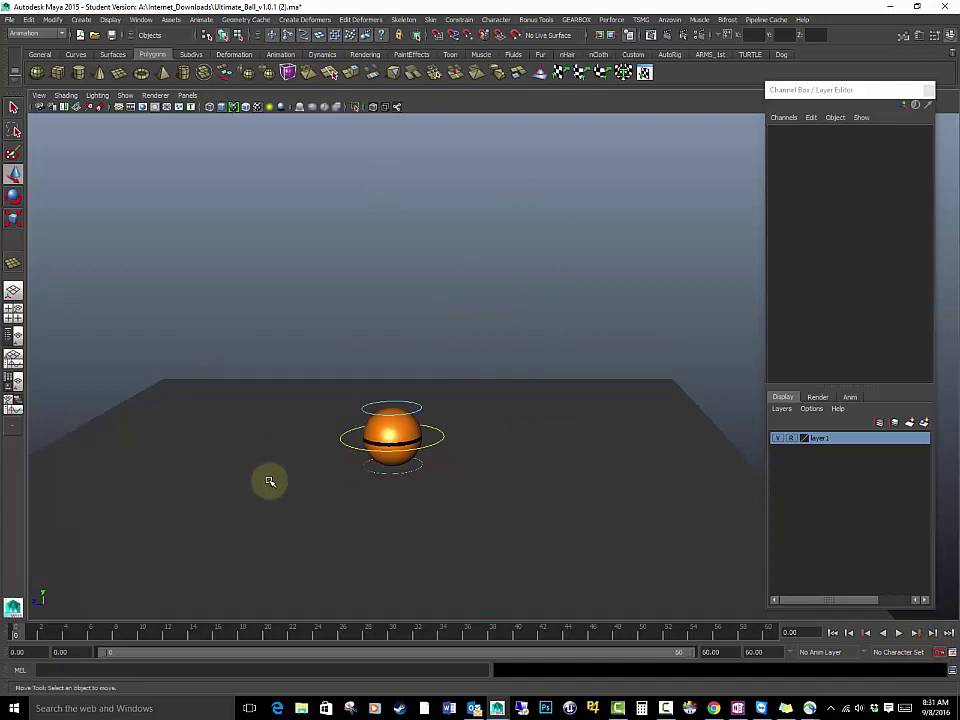
left_click_drag(444, 446, 419, 448, "alt")
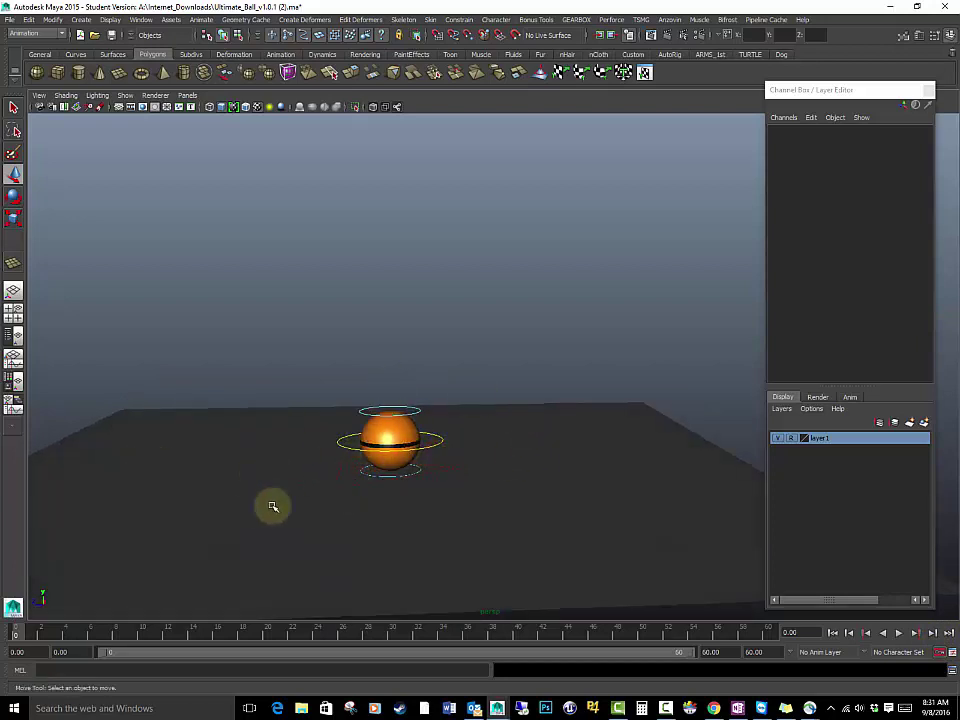
mouse_move(367, 455)
left_mouse_down("alt")
mouse_move(377, 450)
mouse_move(365, 458)
left_mouse_up("alt")
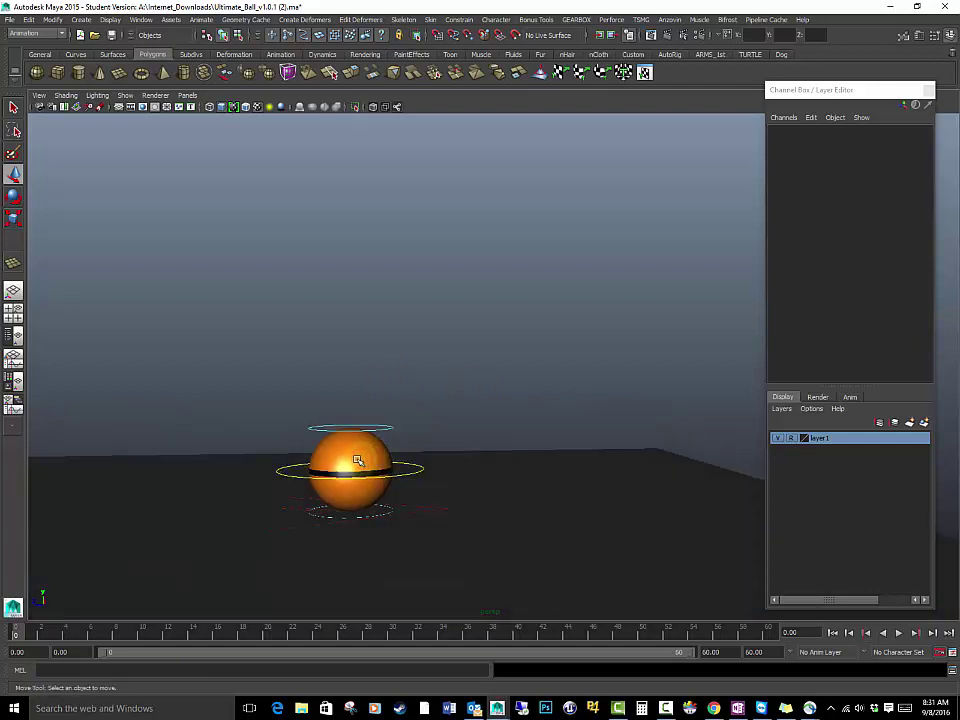
left_click_drag(306, 460, 373, 441, "alt")
Raise the ball's main control high, then set its Translate Y to 0 so it drops.
left_click(344, 445)
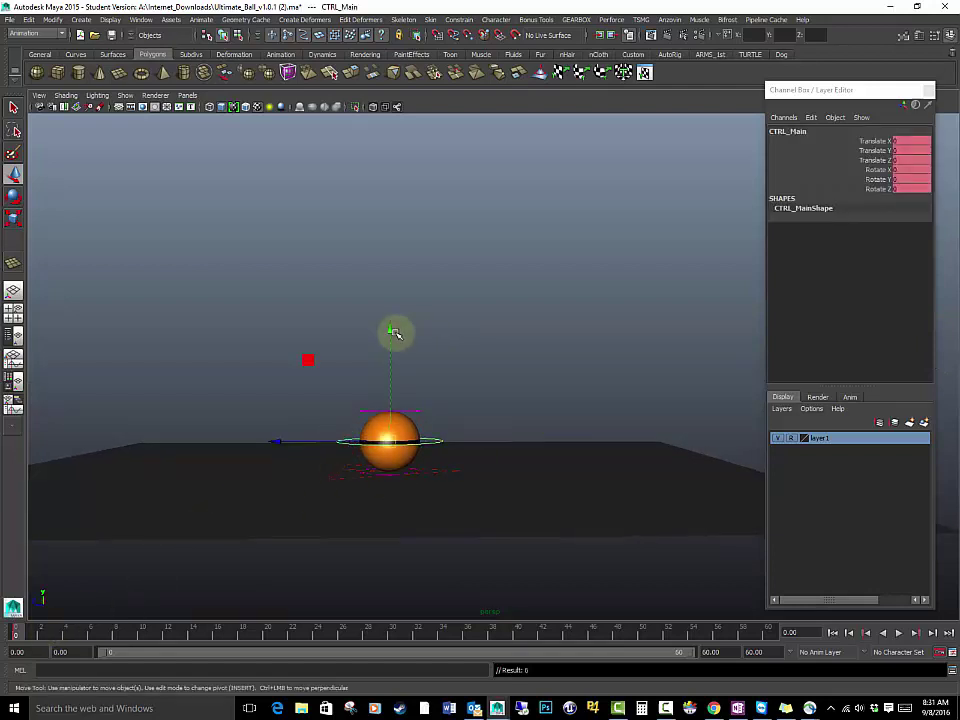
left_click_drag(393, 332, 433, 33)
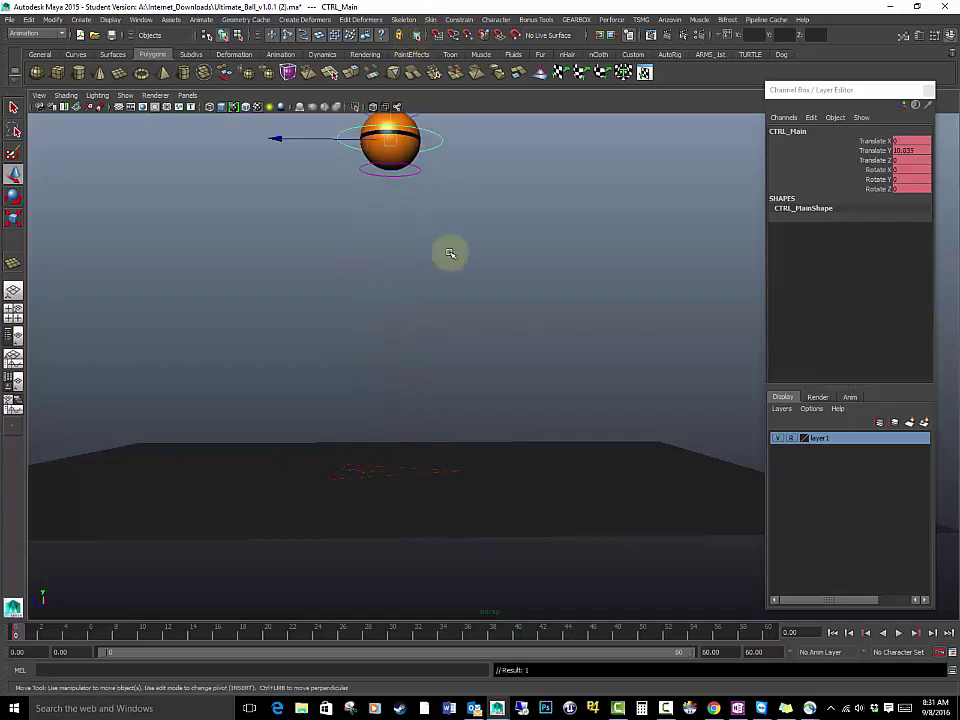
middle_click_drag(451, 253, 422, 283, "alt")
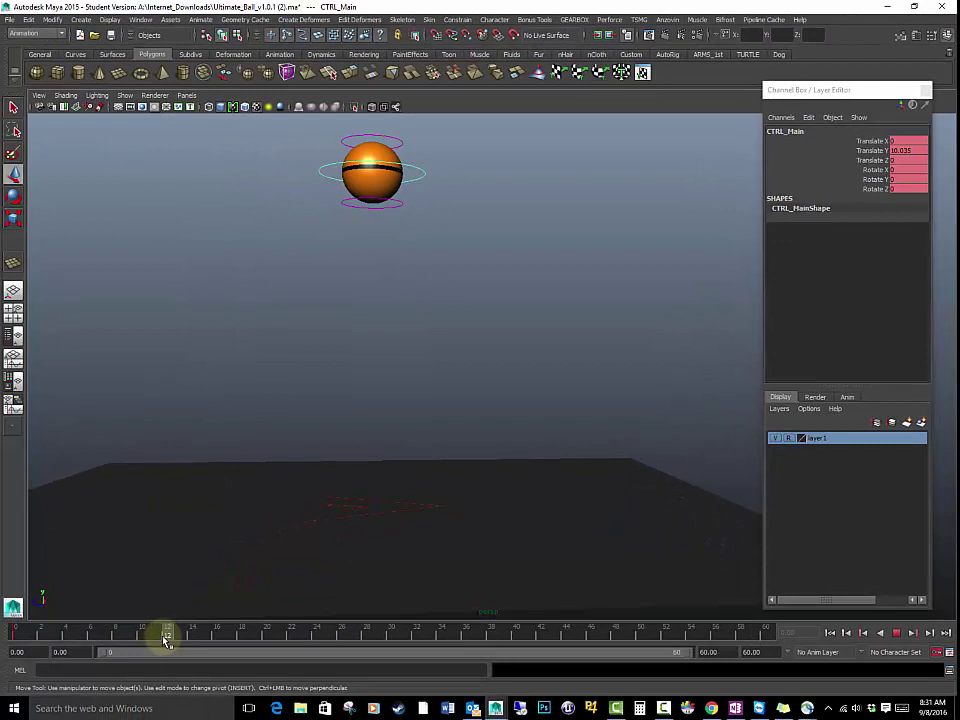
left_click(907, 151)
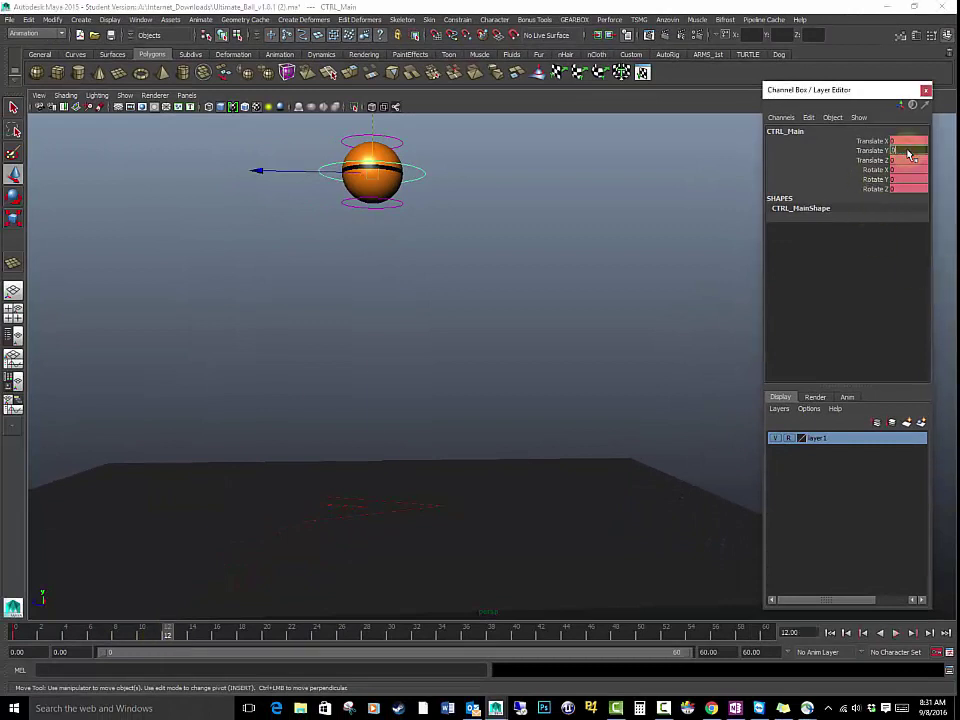
type("0")
key("Return")
Scrub the timeline from frame 0 to around frame 34 to check the landing timing.
left_click_drag(317, 519, 374, 524, "alt")
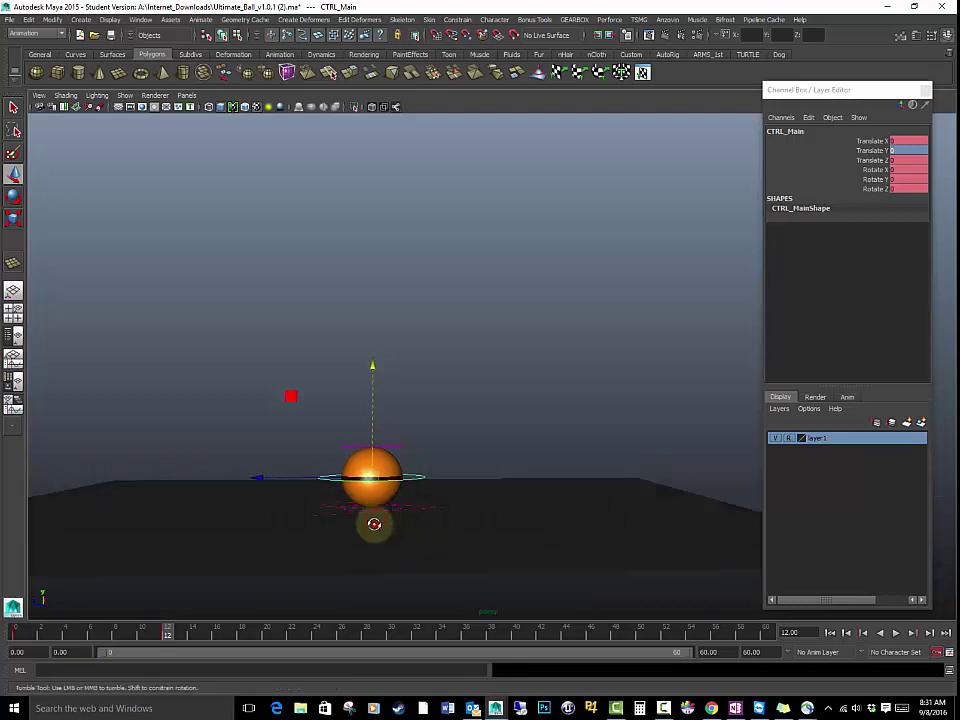
left_click_drag(161, 628, 291, 636)
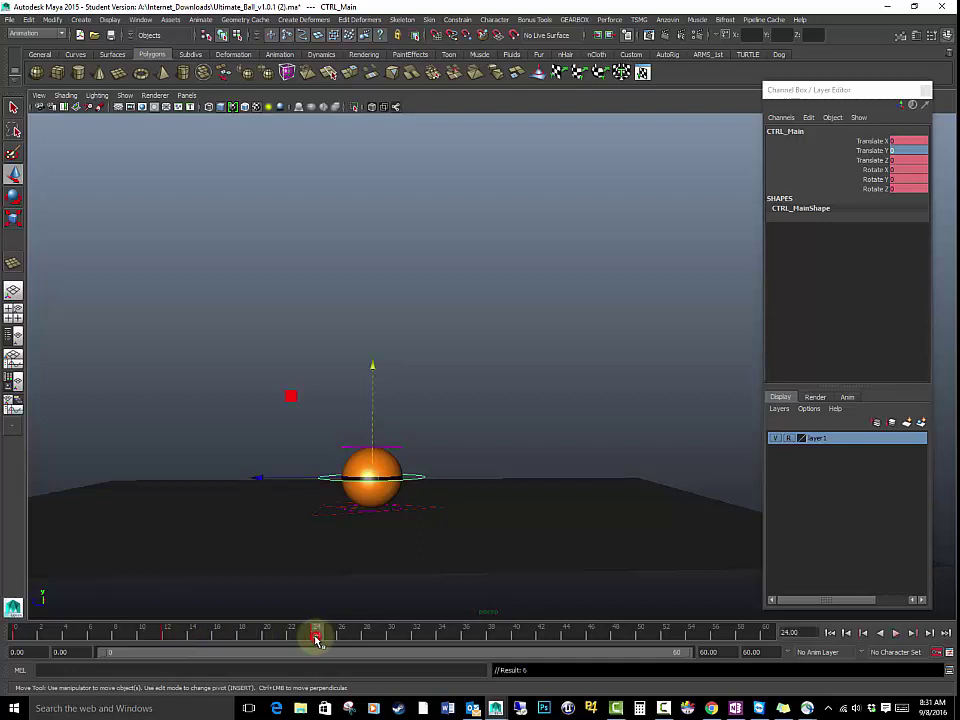
left_click_drag(316, 636, 442, 638)
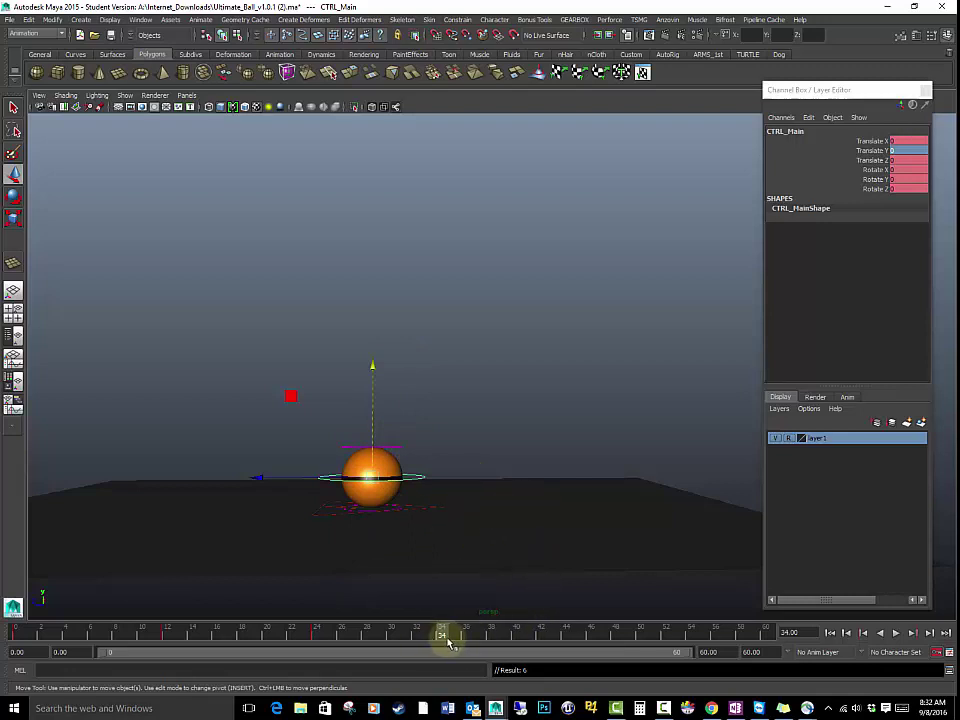
key("alt+v")
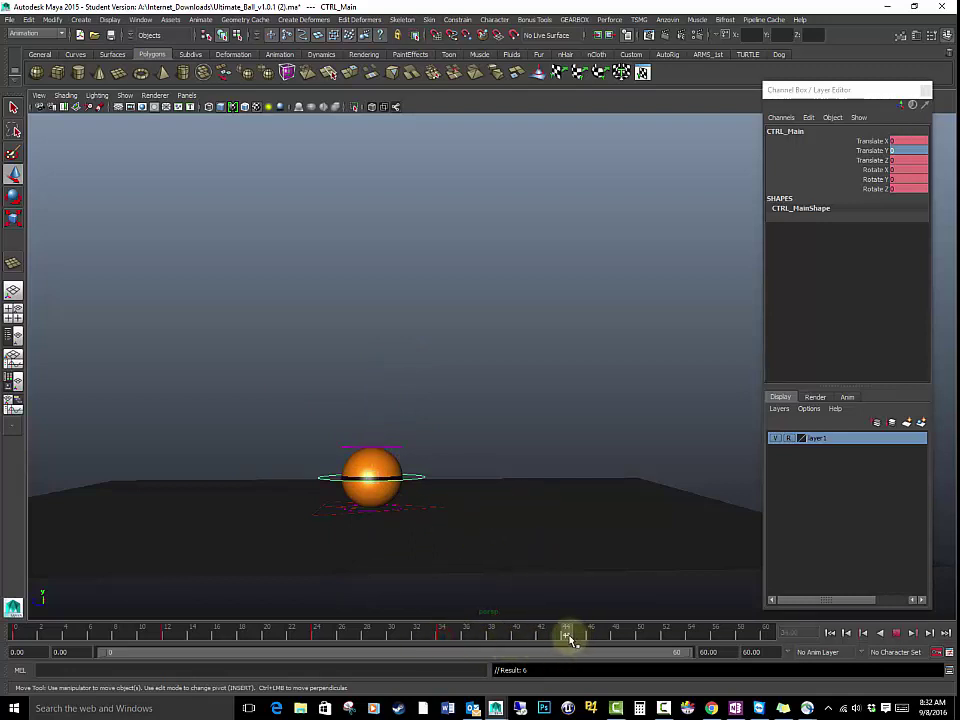
key("alt+v")
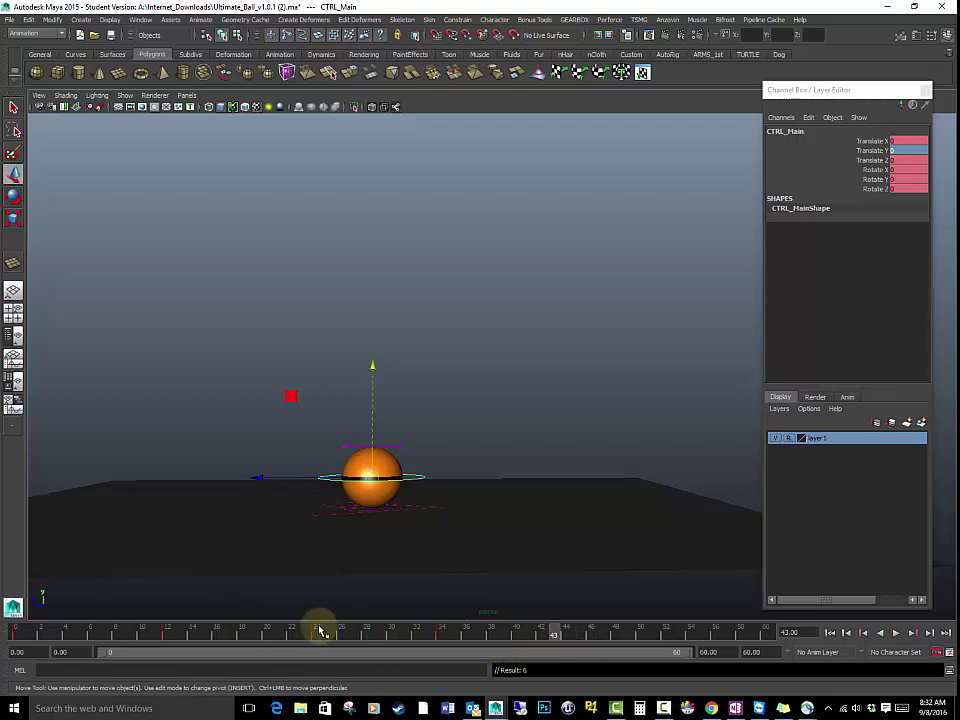
key("alt+v")
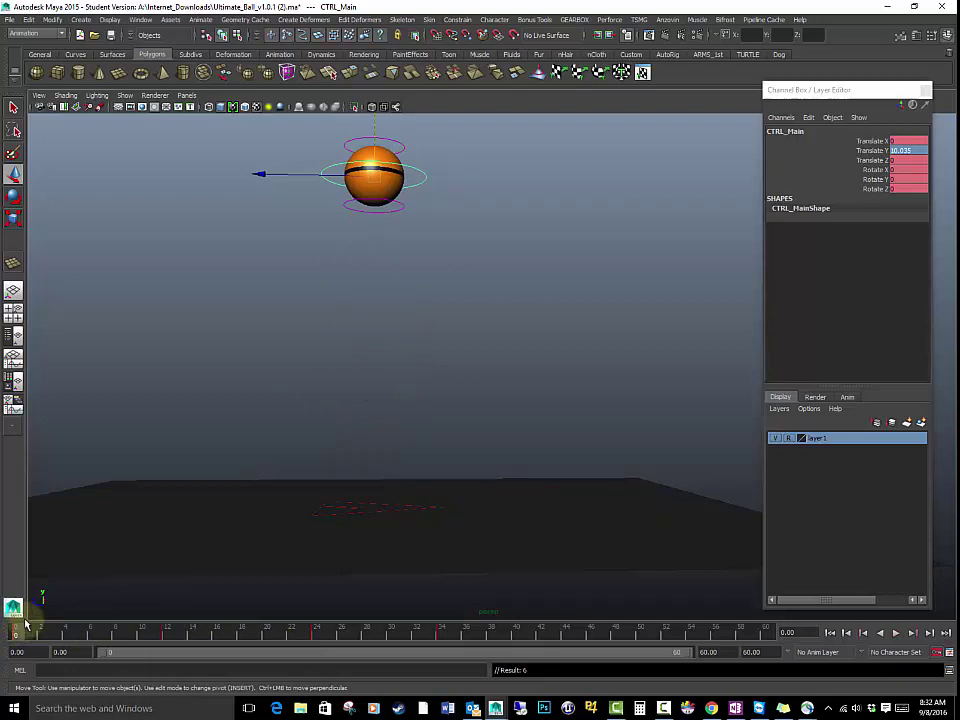
left_click_drag(32, 632, 435, 642)
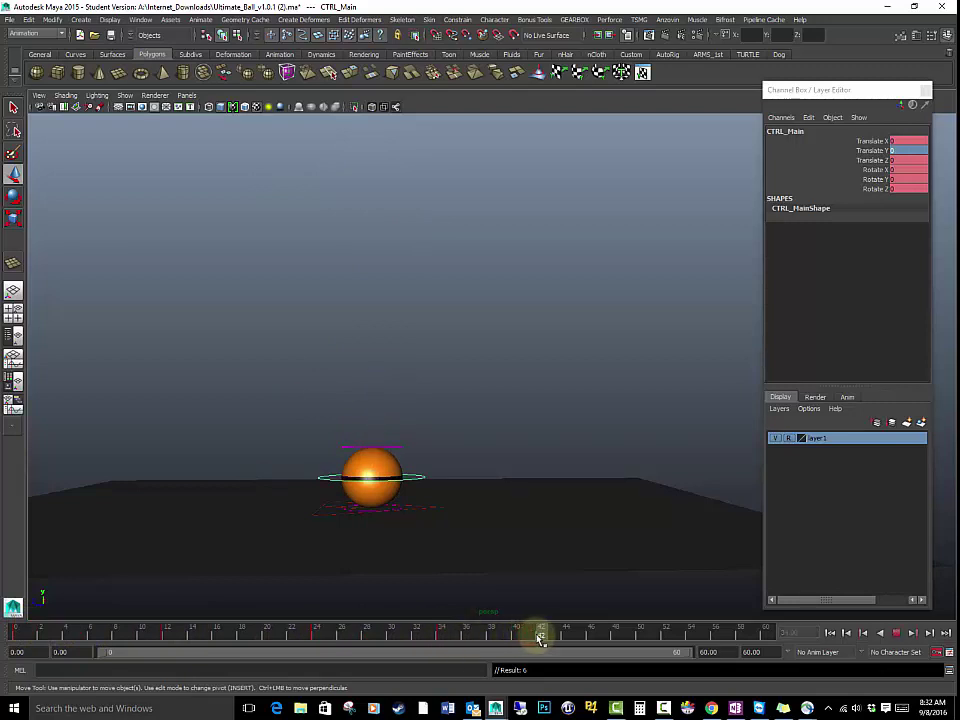
left_click_drag(540, 636, 262, 650)
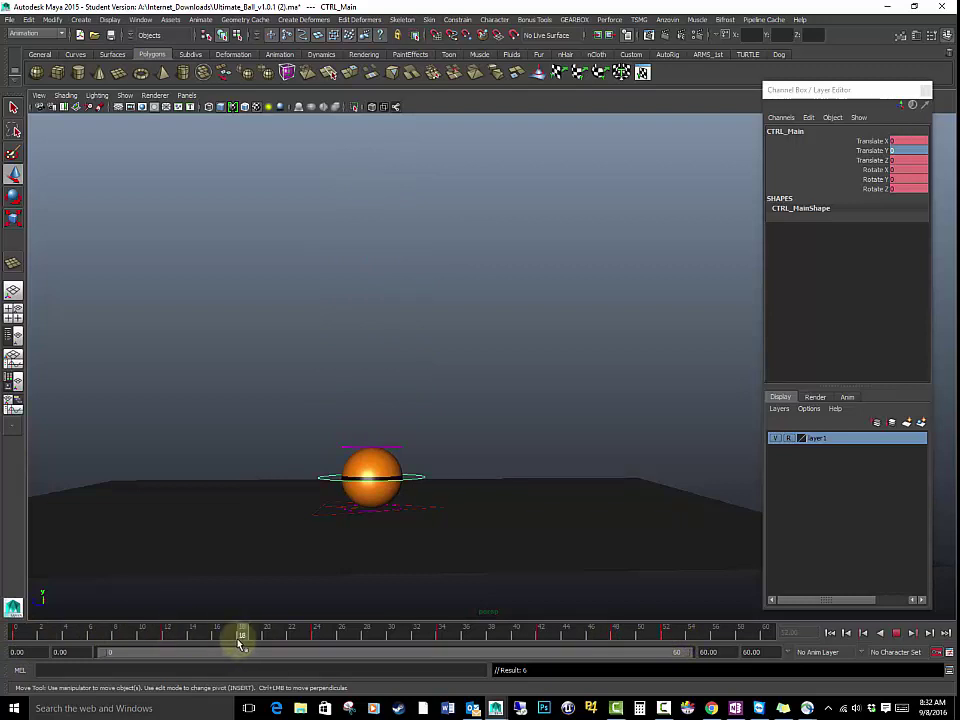
Raise the ball at frame 19 to the second bounce's peak and scrub to check it.
left_click(15, 634)
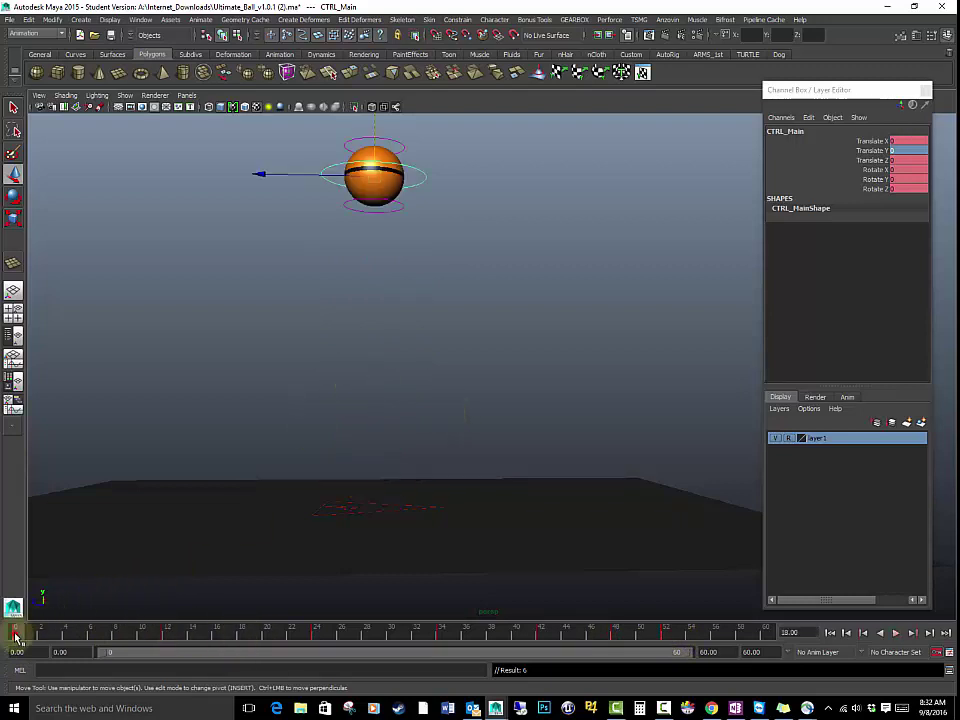
left_click(245, 632)
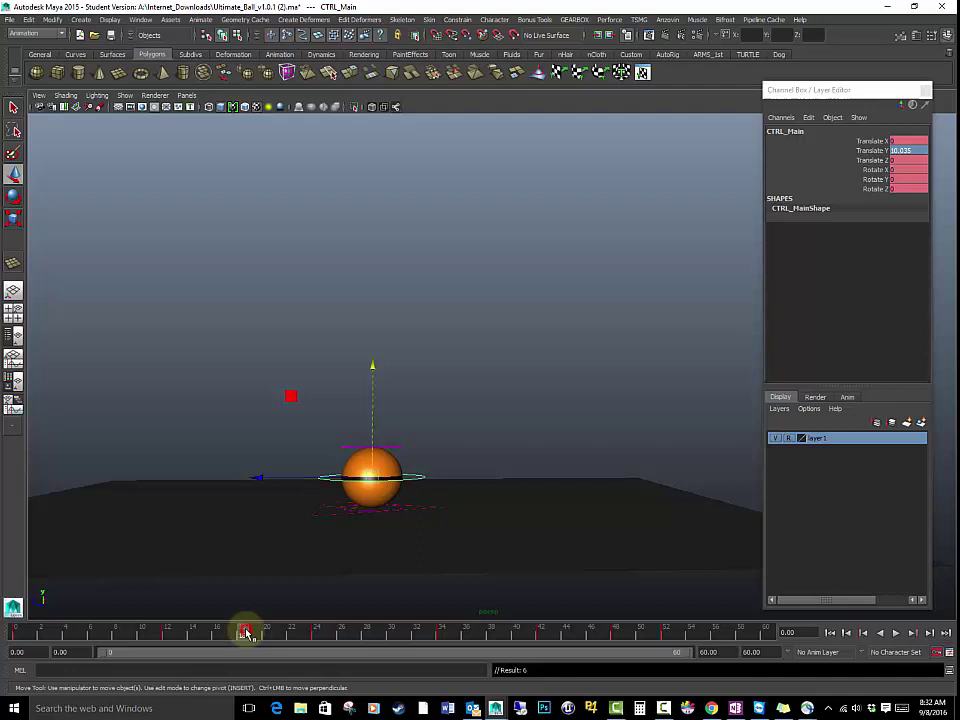
left_click(252, 633)
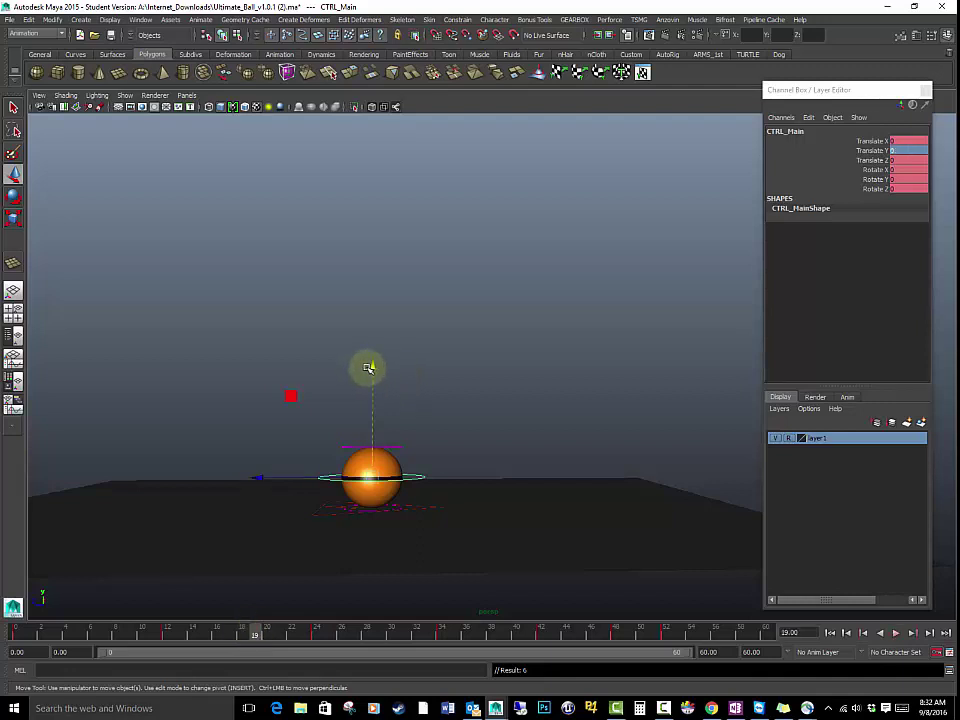
left_click_drag(369, 368, 374, 216)
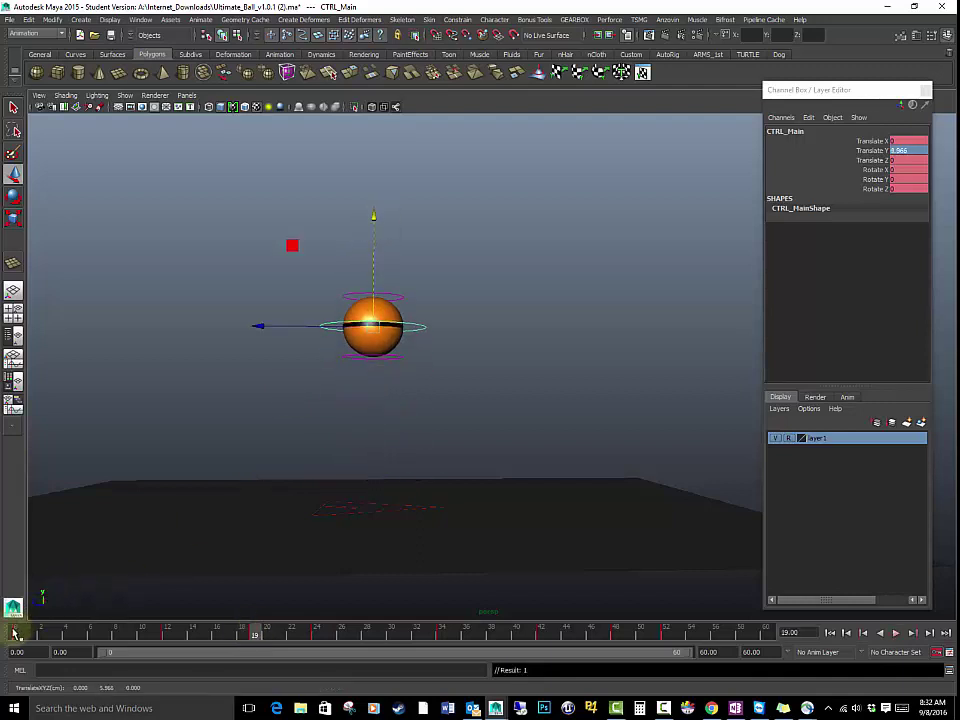
left_click_drag(15, 633, 379, 636)
Lift the ball to progressively lower peaks for the later bounces through frame 50.
left_click(234, 636)
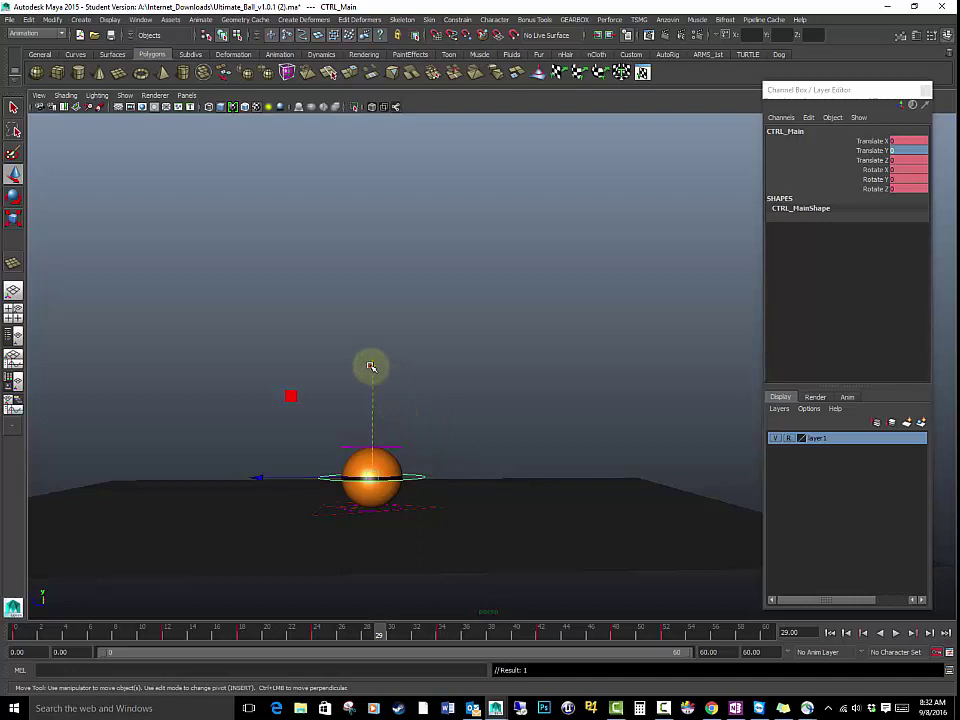
left_click_drag(370, 366, 370, 261)
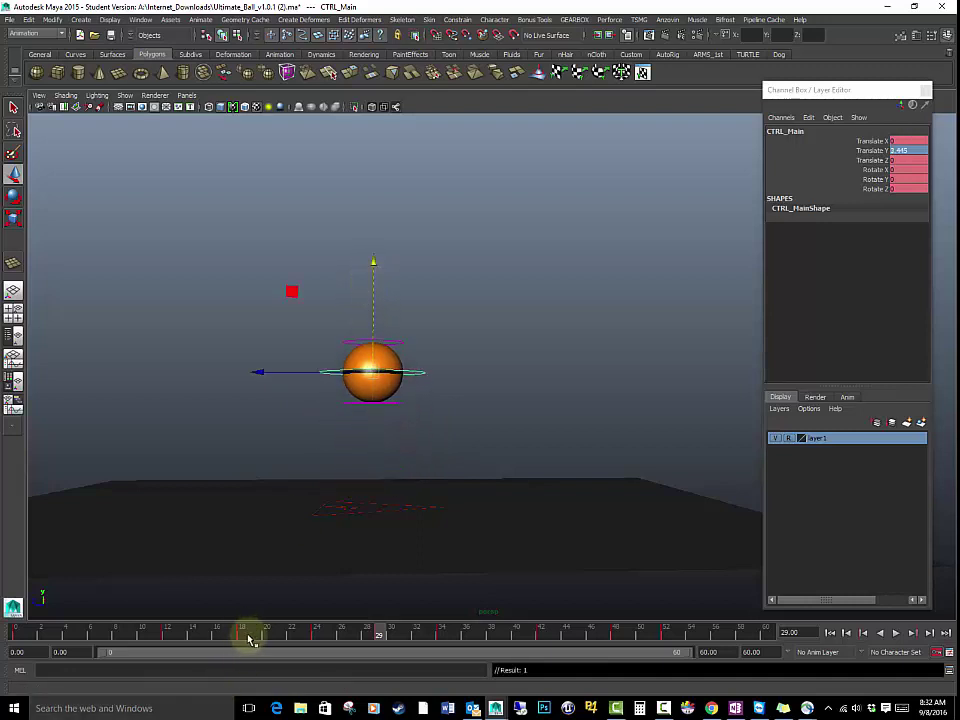
left_click_drag(274, 634, 490, 640)
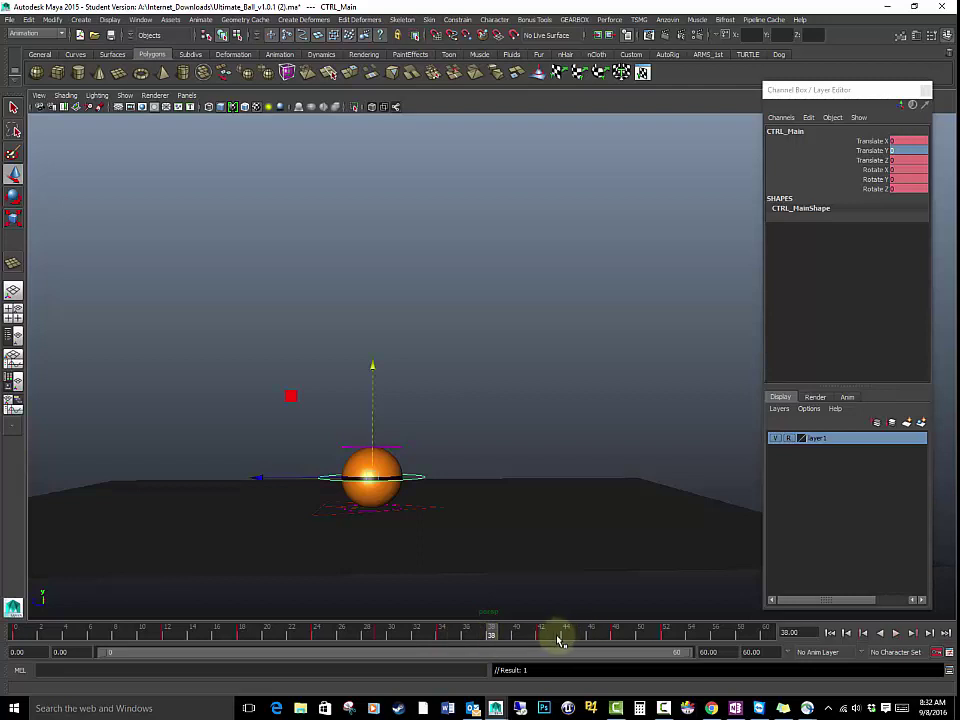
left_click_drag(374, 407, 371, 364)
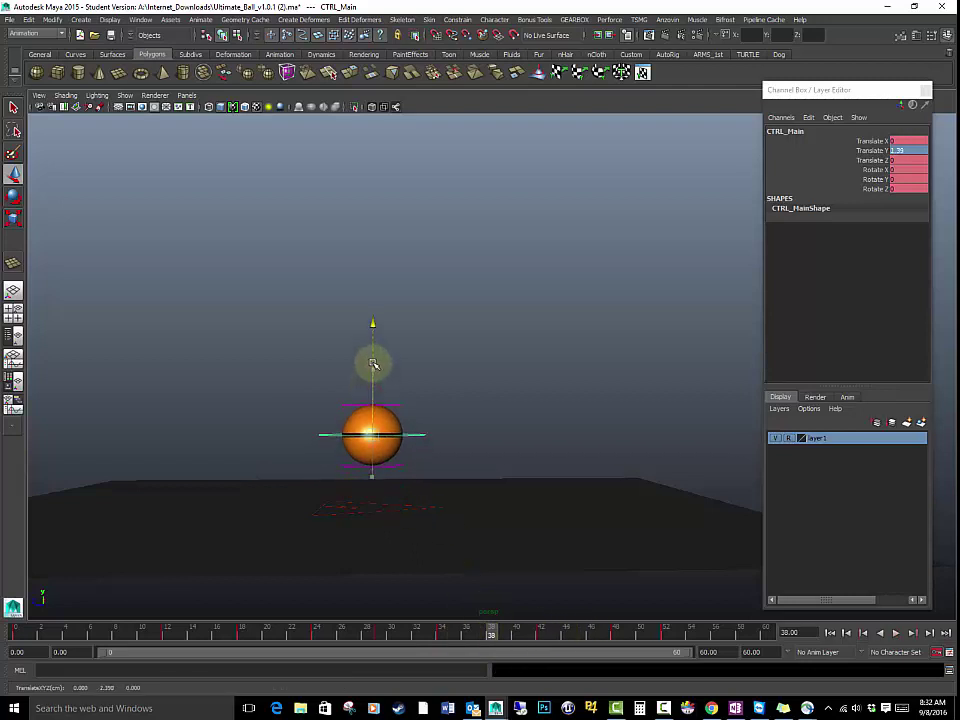
left_click(572, 634)
left_click_drag(575, 634, 578, 634)
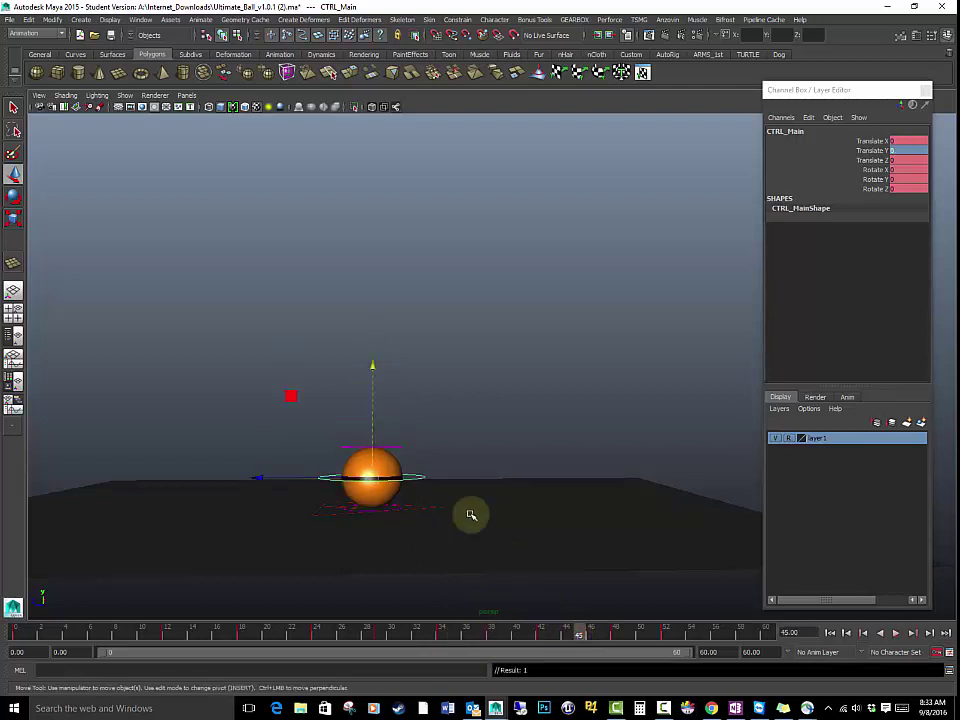
left_click_drag(374, 404, 375, 381)
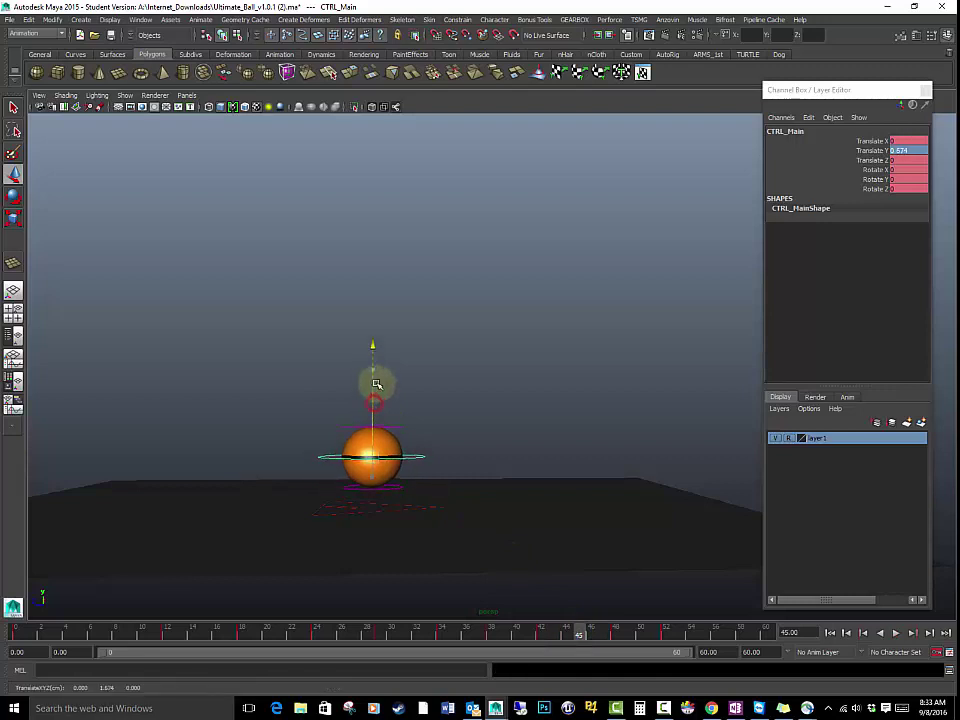
left_click(639, 634)
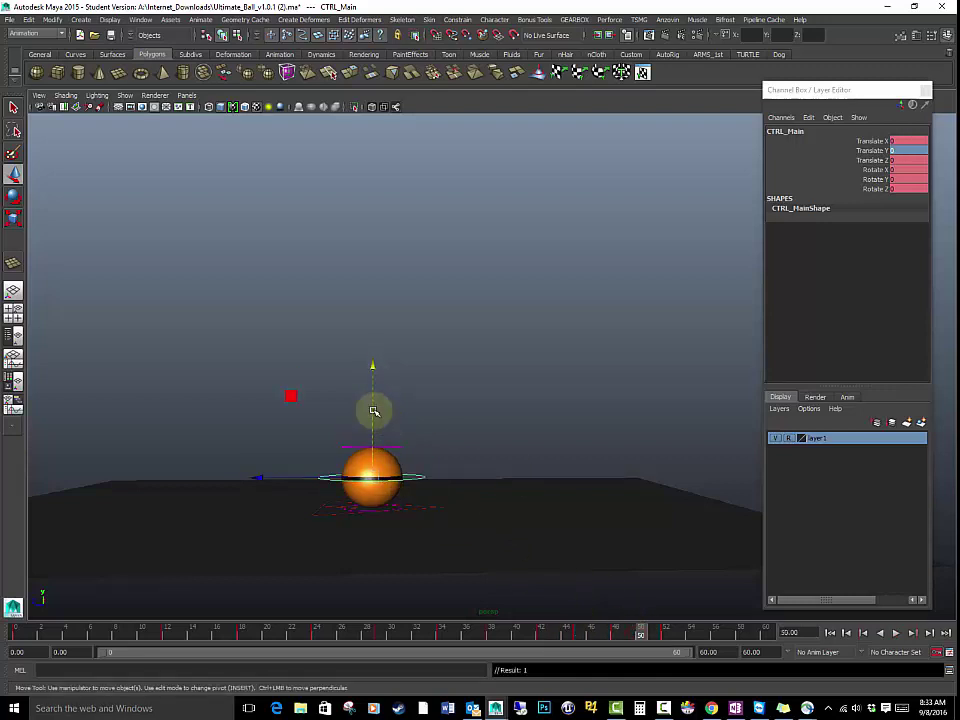
left_click_drag(374, 410, 401, 411)
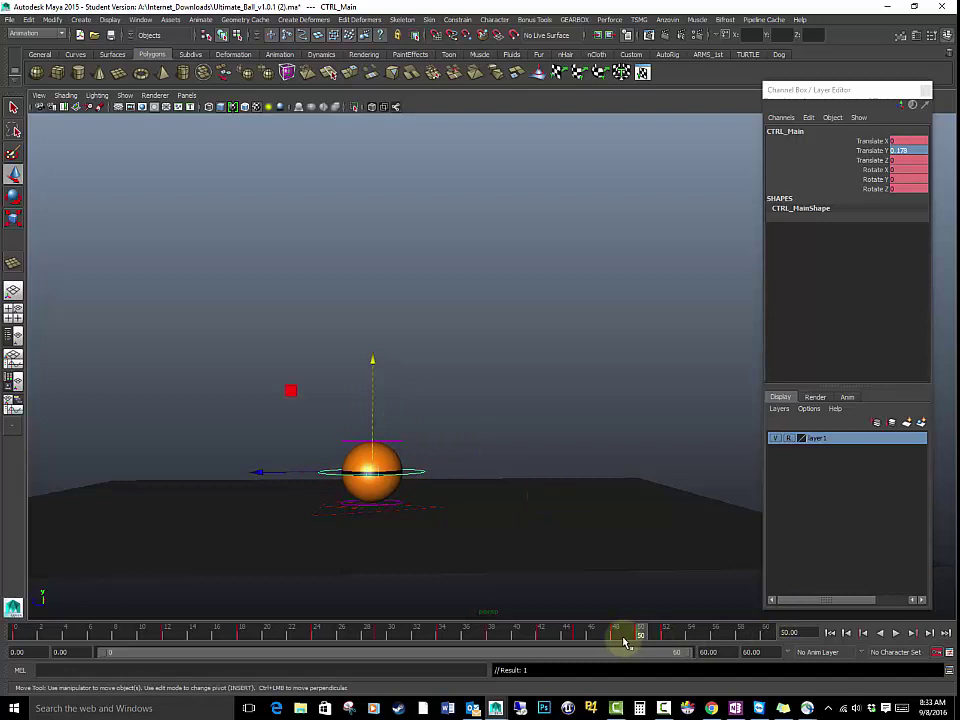
Play back the animation and orbit the view to review the shrinking bounces.
left_click(895, 633)
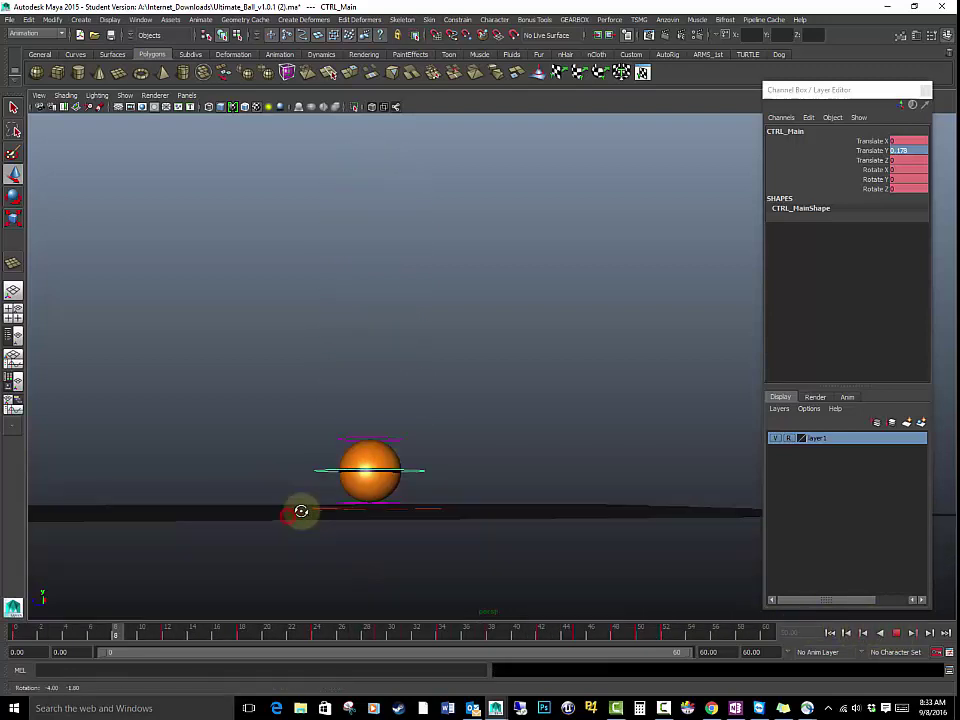
left_click_drag(301, 511, 536, 522, "alt")
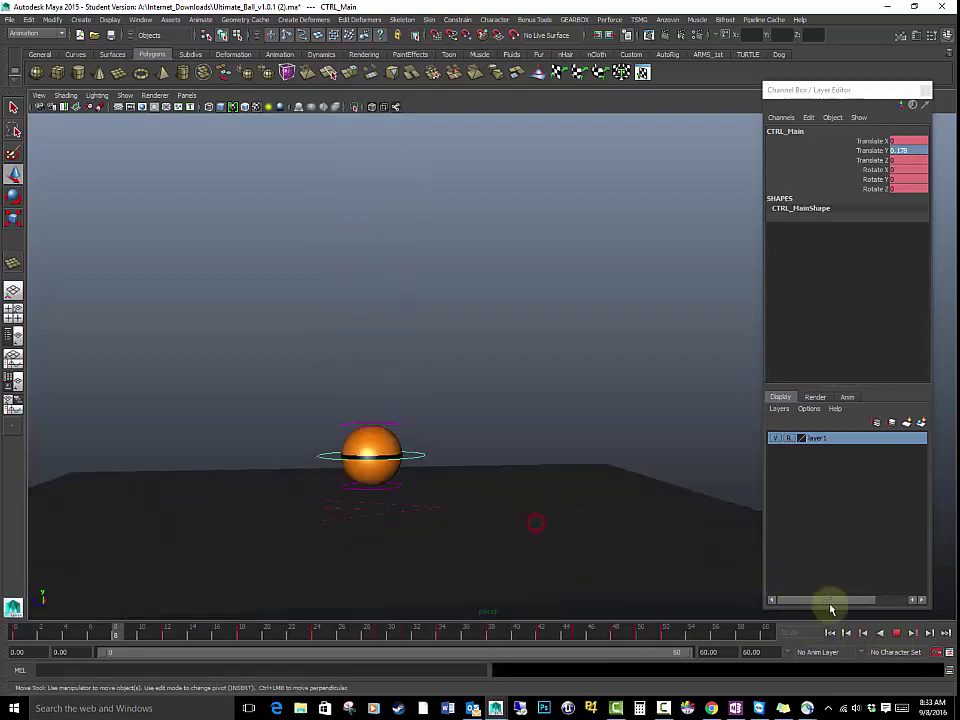
left_click(896, 632)
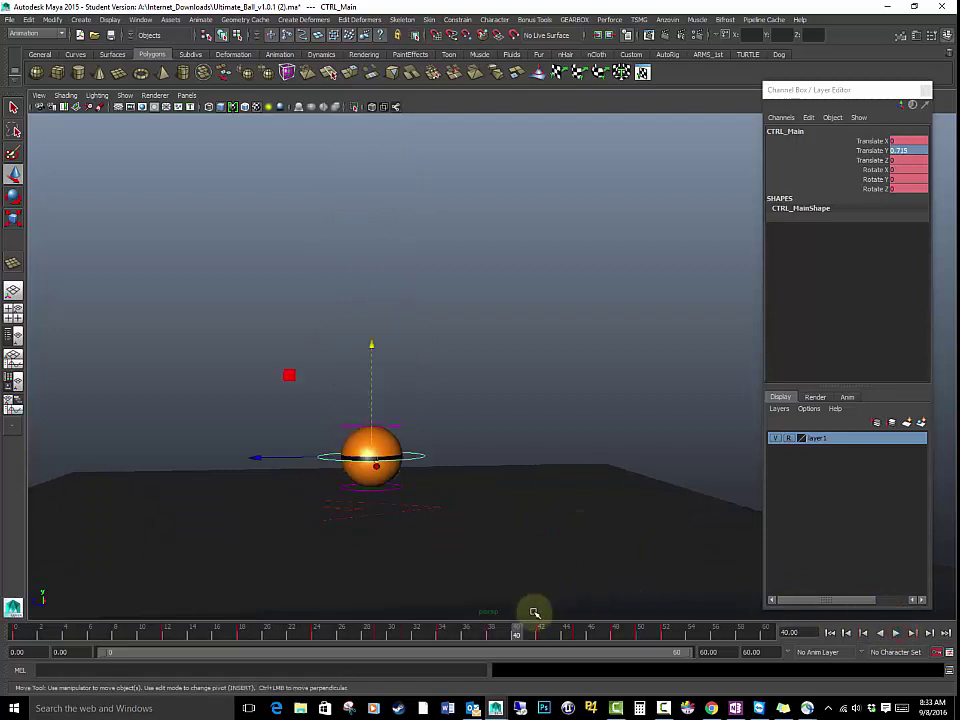
mouse_move(16, 627)
left_mouse_down()
mouse_move(155, 645)
mouse_move(171, 636)
mouse_move(32, 635)
mouse_move(244, 636)
mouse_move(15, 634)
left_mouse_up()
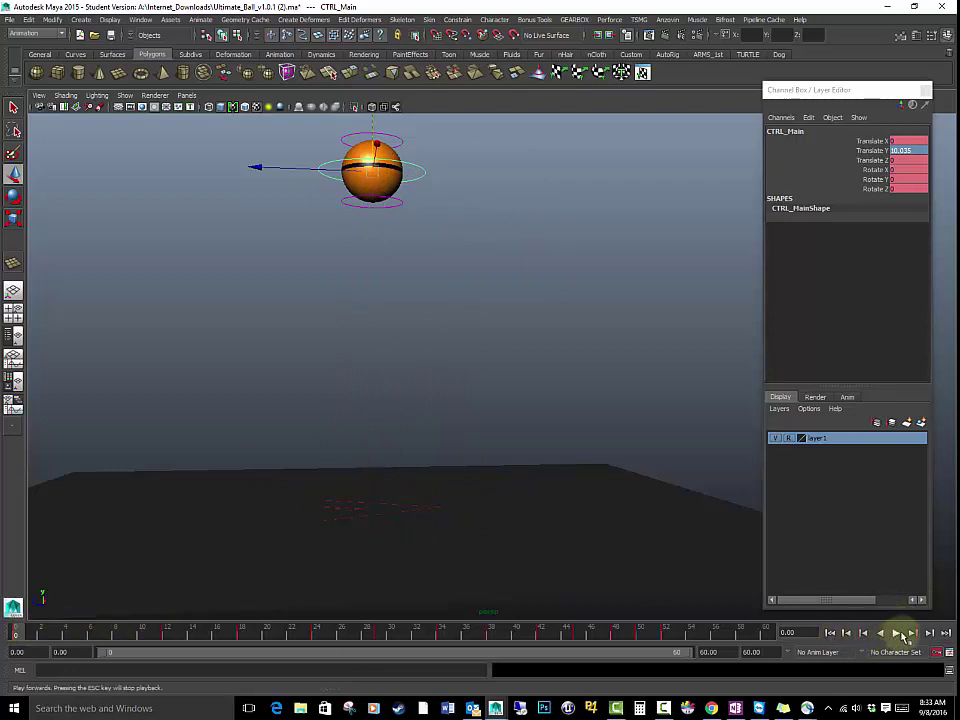
mouse_move(165, 633)
left_mouse_down()
mouse_move(17, 632)
mouse_move(231, 632)
mouse_move(168, 634)
left_mouse_up()
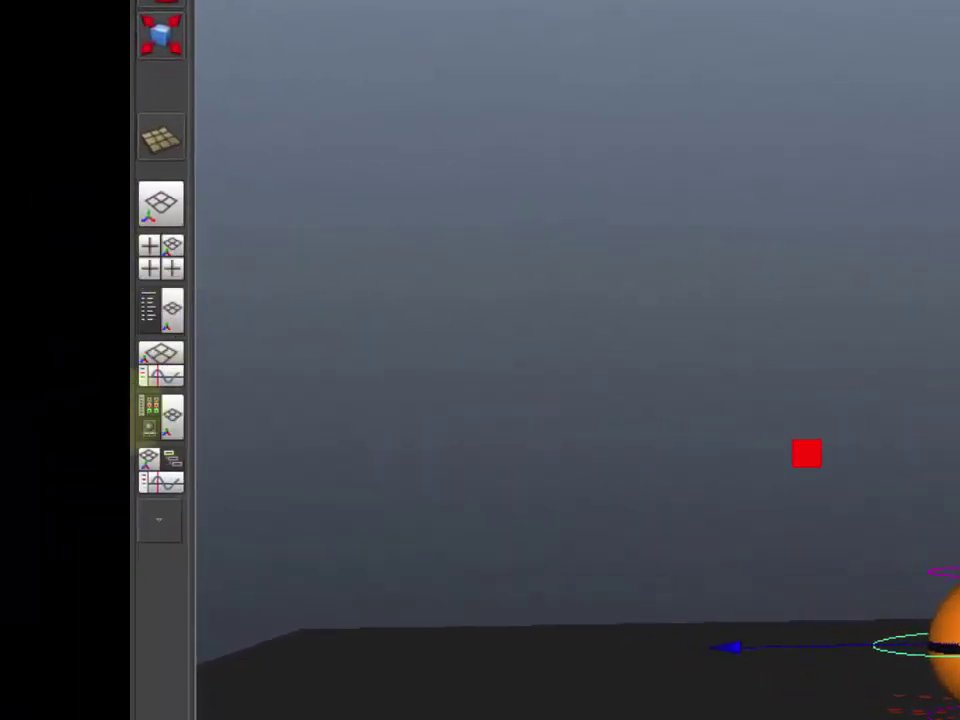
Show the 3D view above the Graph Editor, frame the whole curve, and select Translate Y.
left_click(157, 378)
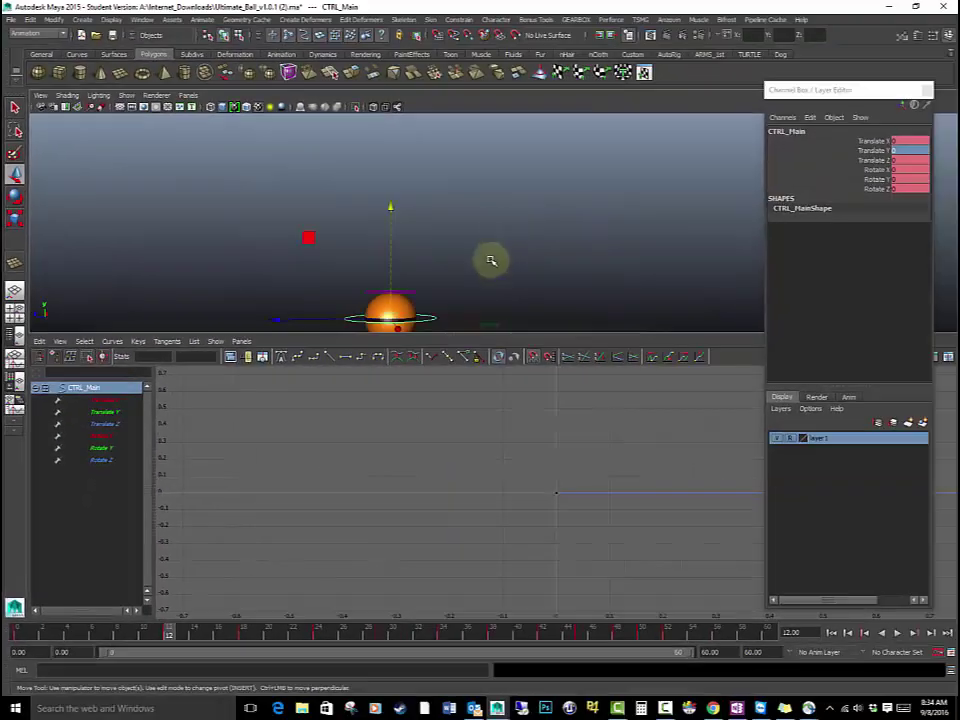
left_click_drag(491, 260, 514, 229, "alt")
middle_click_drag(514, 229, 491, 273, "alt")
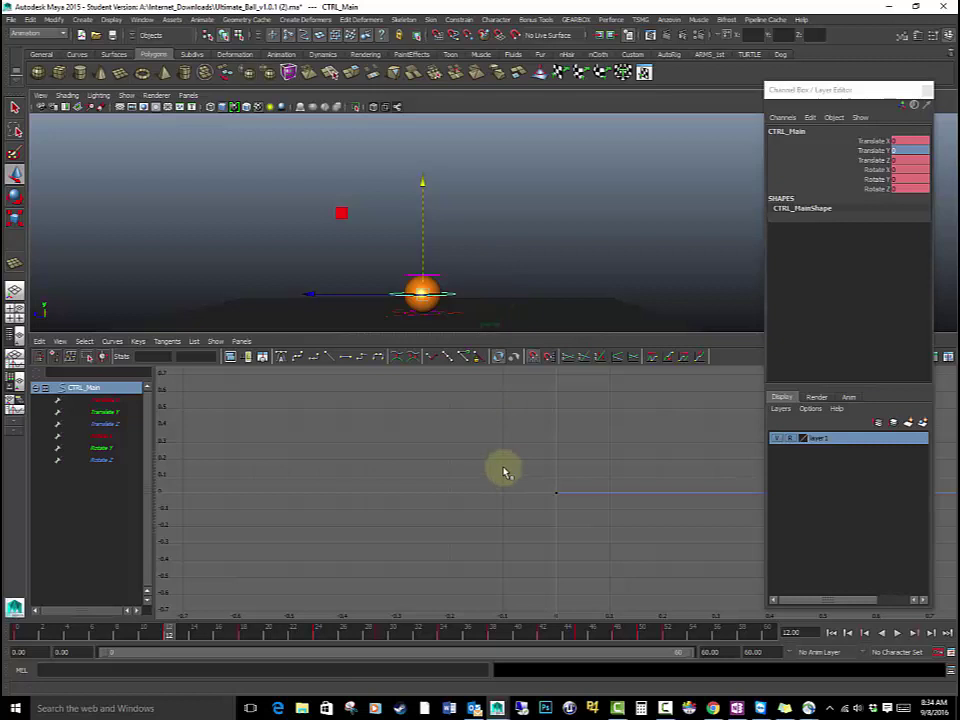
key("a")
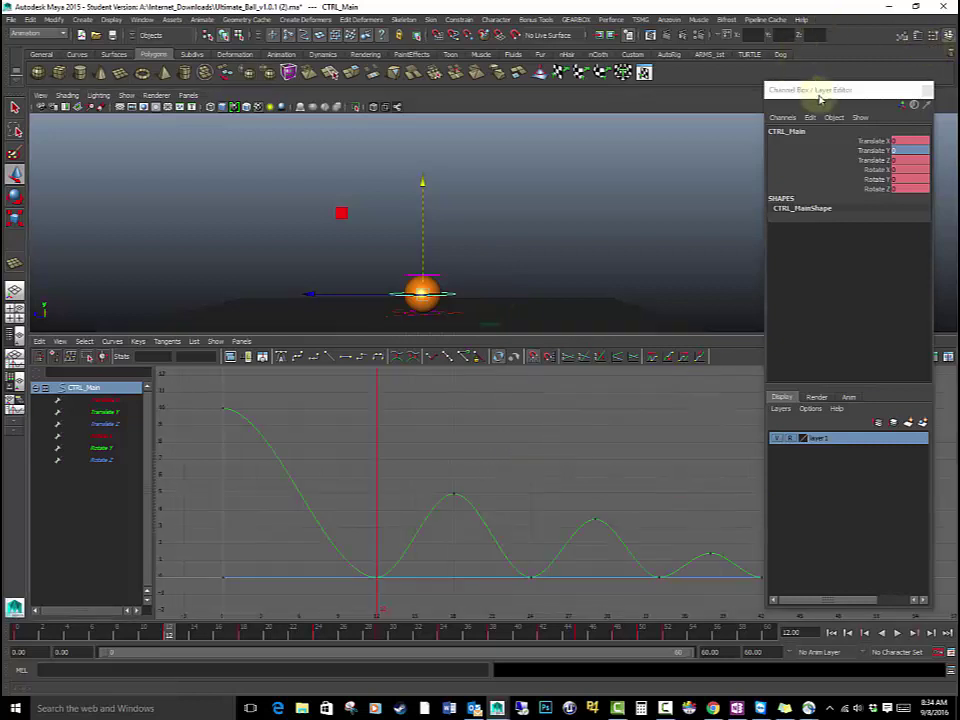
key("ctrl+shift+a")
key("w")
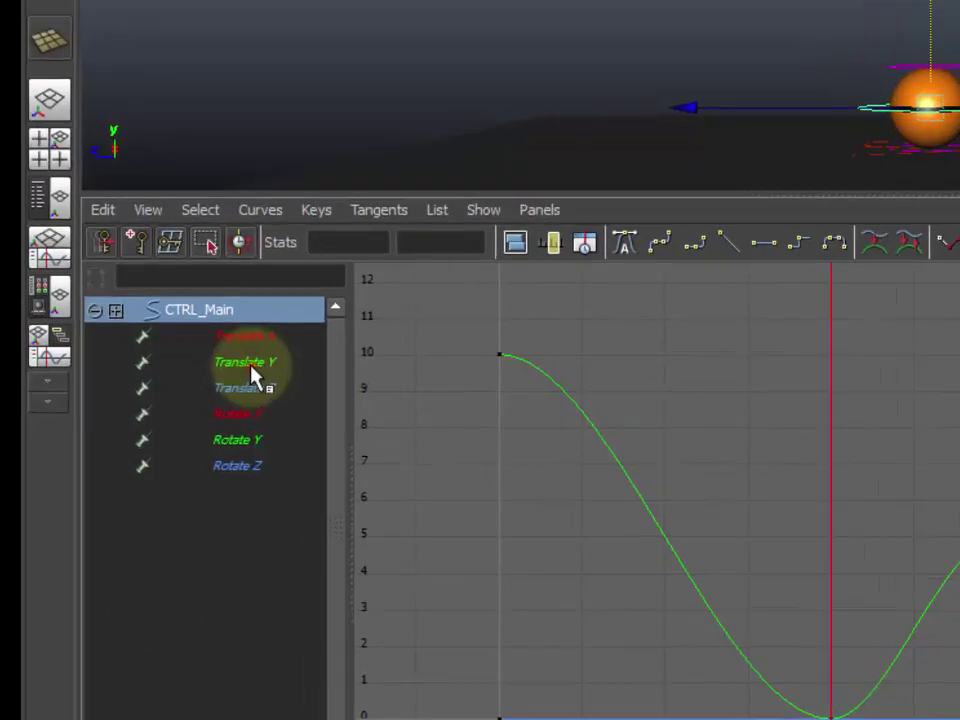
left_click(107, 413)
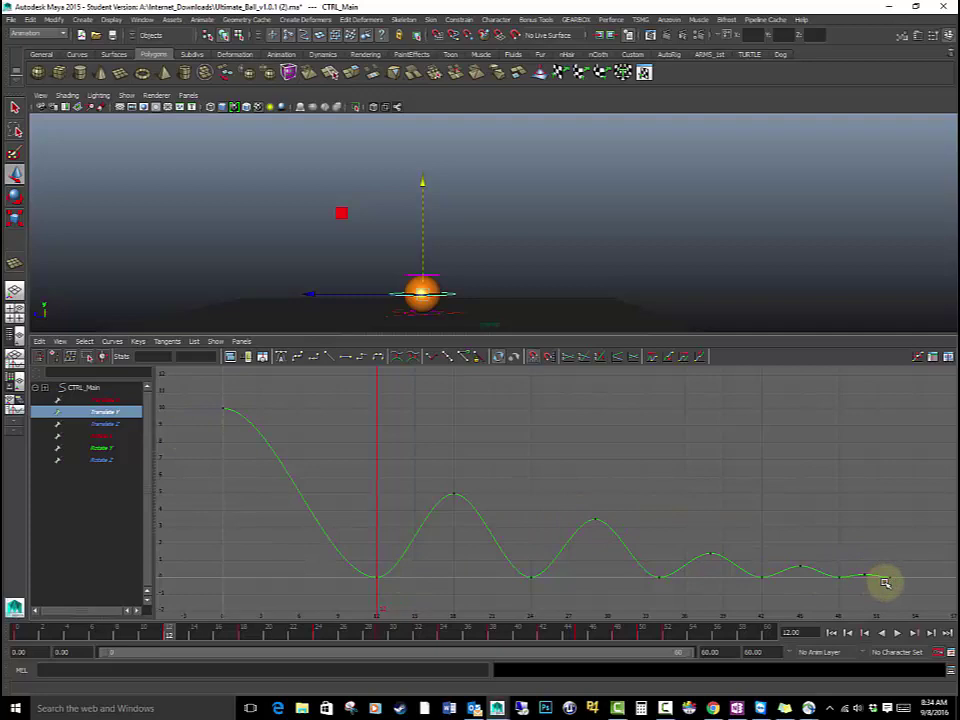
Play back the bounce, then select the frame-12 floor contact key.
left_click(897, 633)
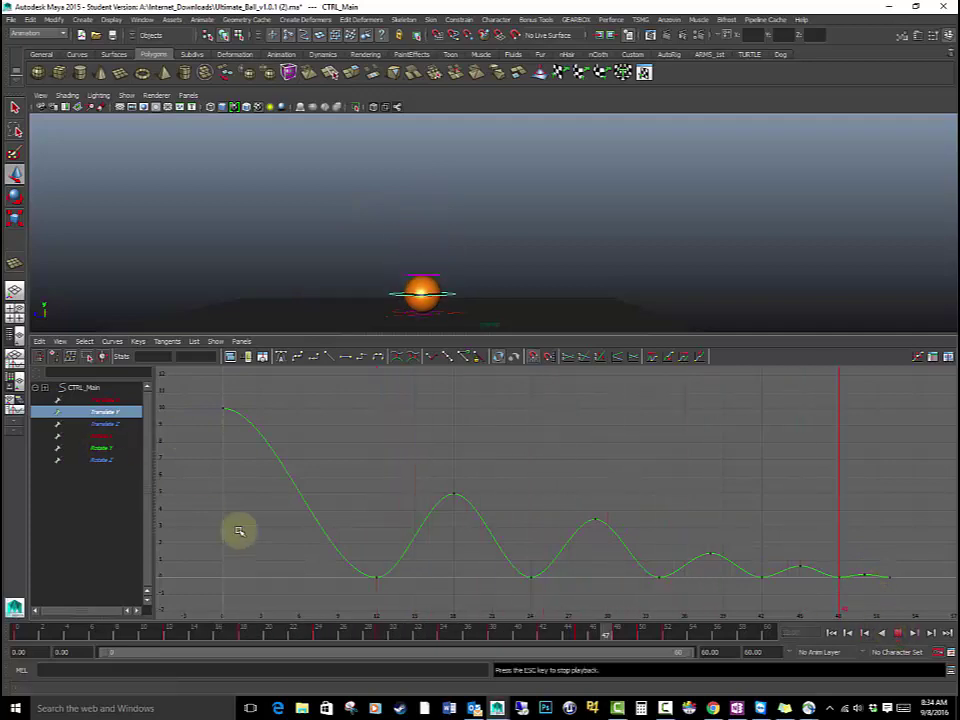
left_click(897, 633)
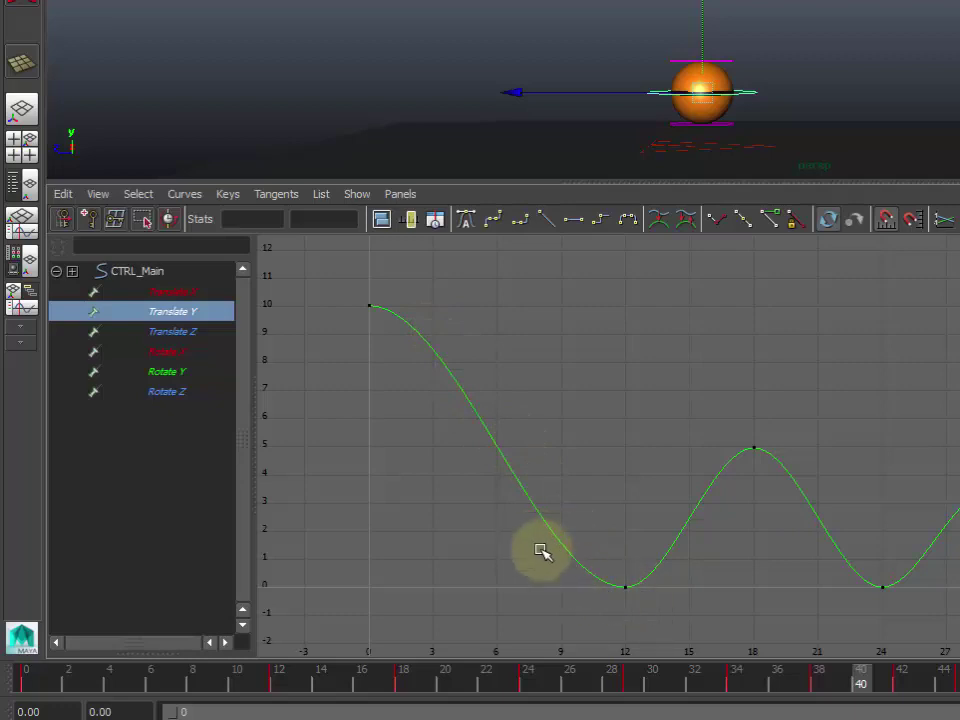
left_click(618, 580)
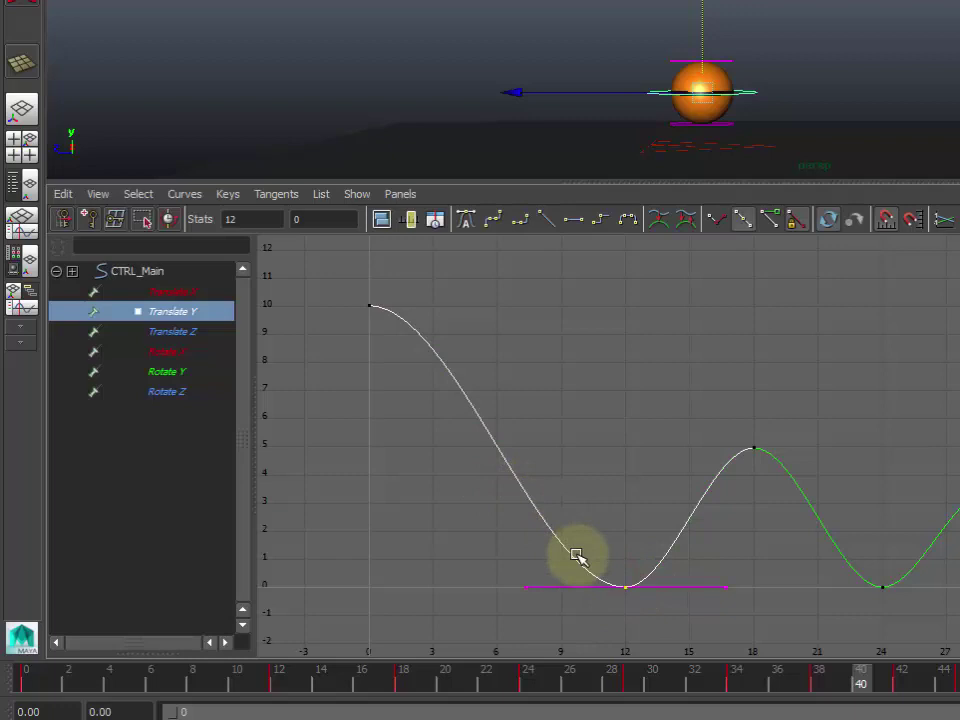
left_click(611, 501)
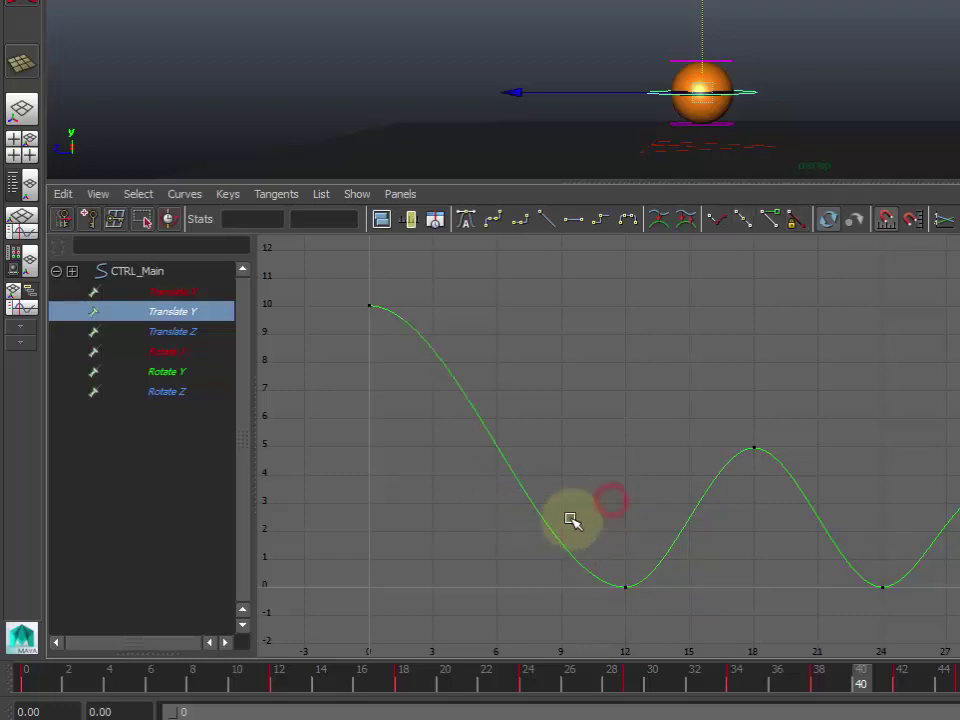
left_click_drag(604, 549, 645, 621)
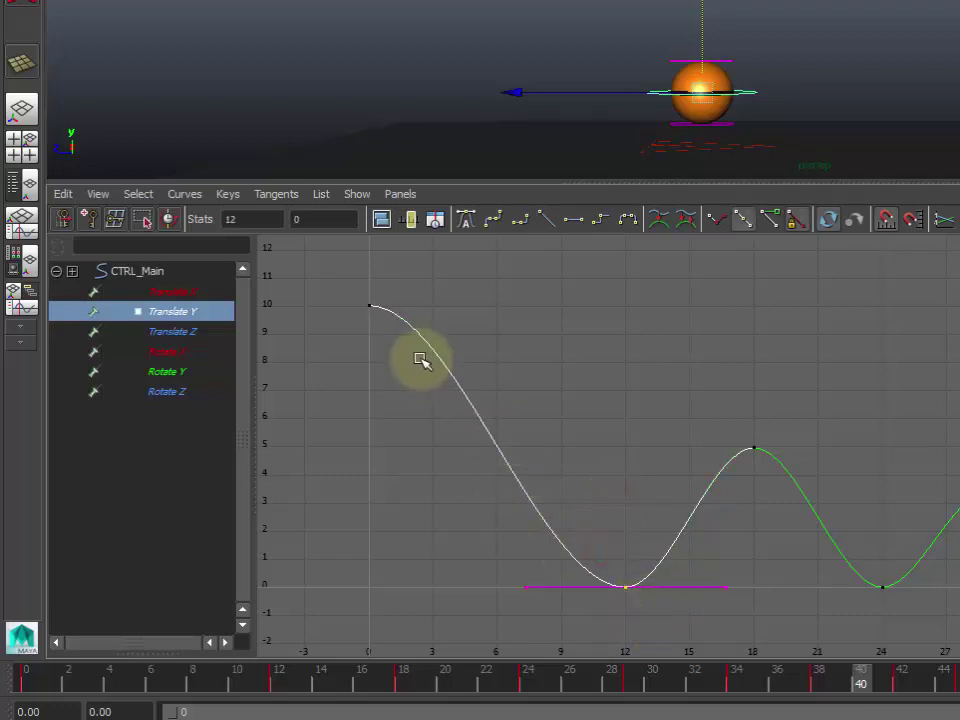
left_click(596, 531)
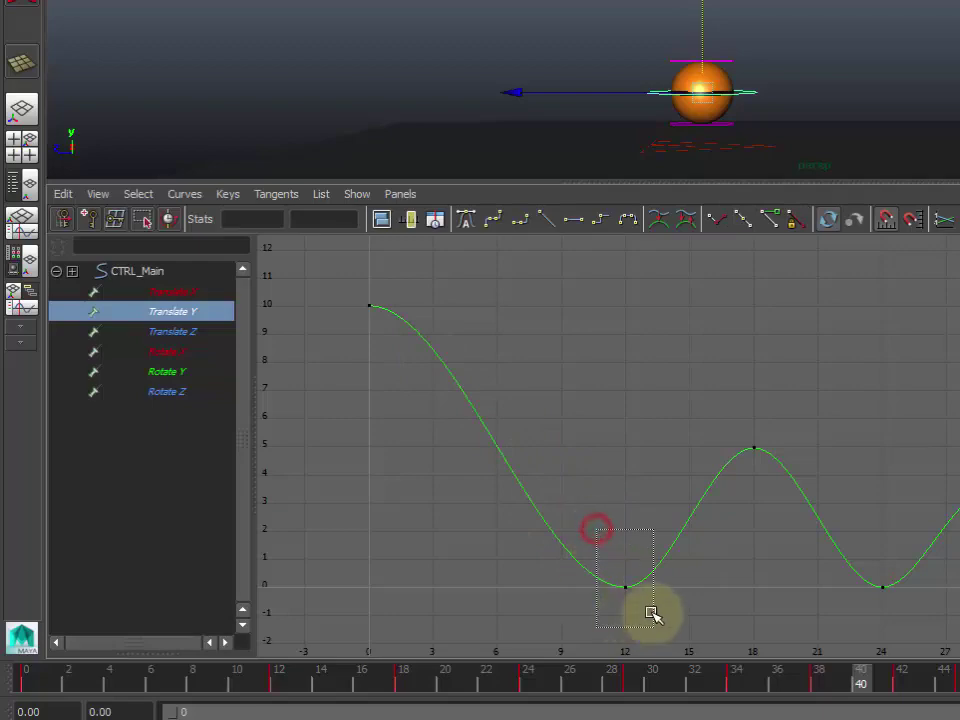
left_click_drag(649, 615, 621, 581)
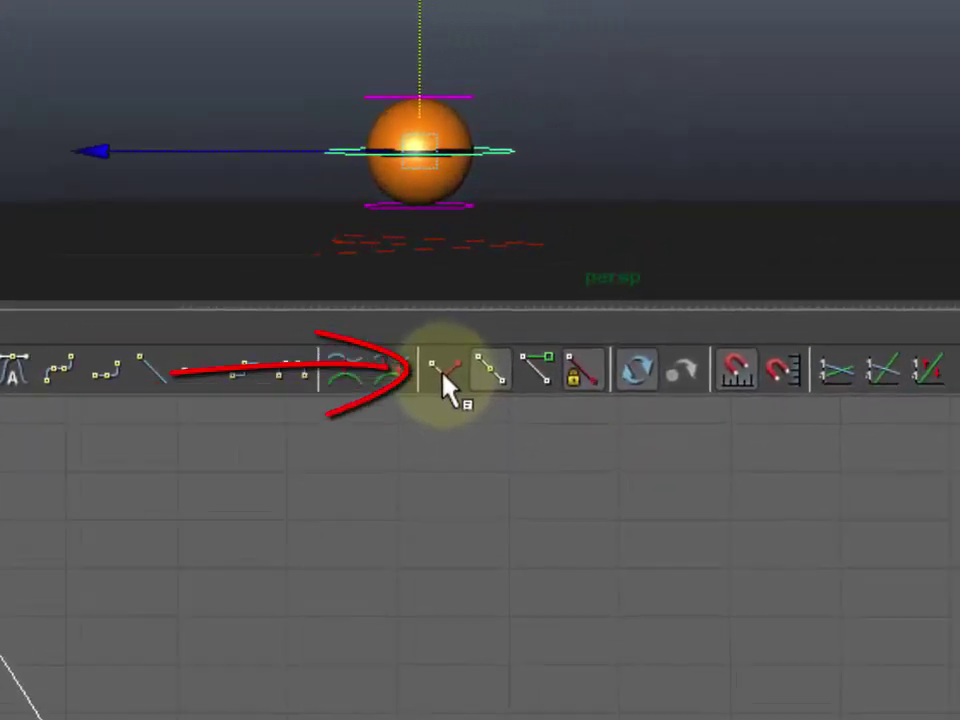
Break the frame-12 key's tangents and angle both in and out handles upward.
left_click(510, 338)
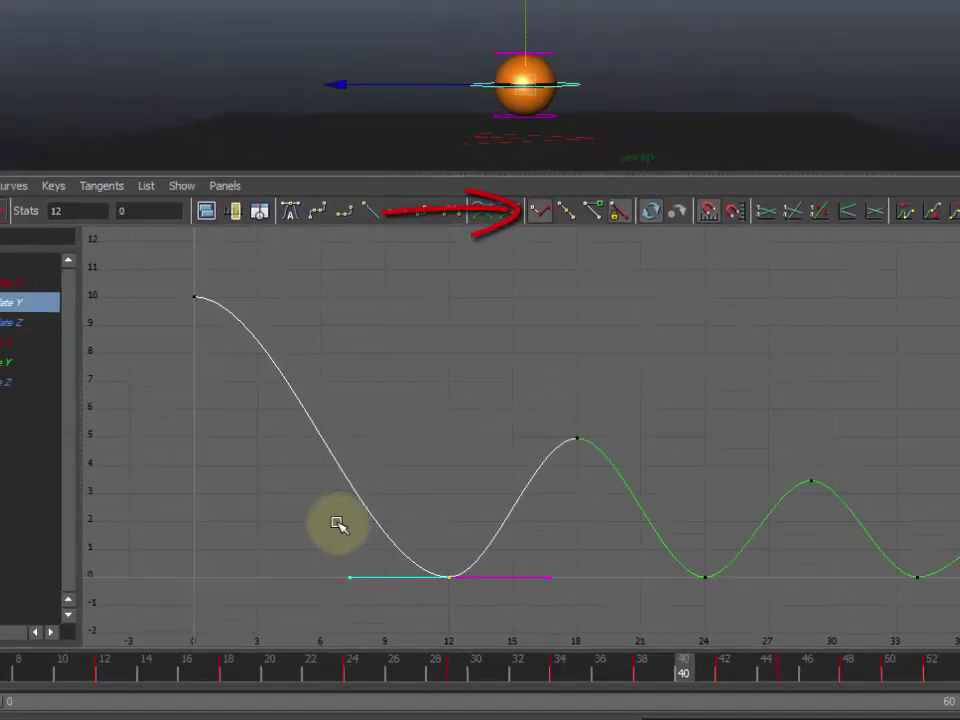
left_click_drag(338, 525, 386, 615)
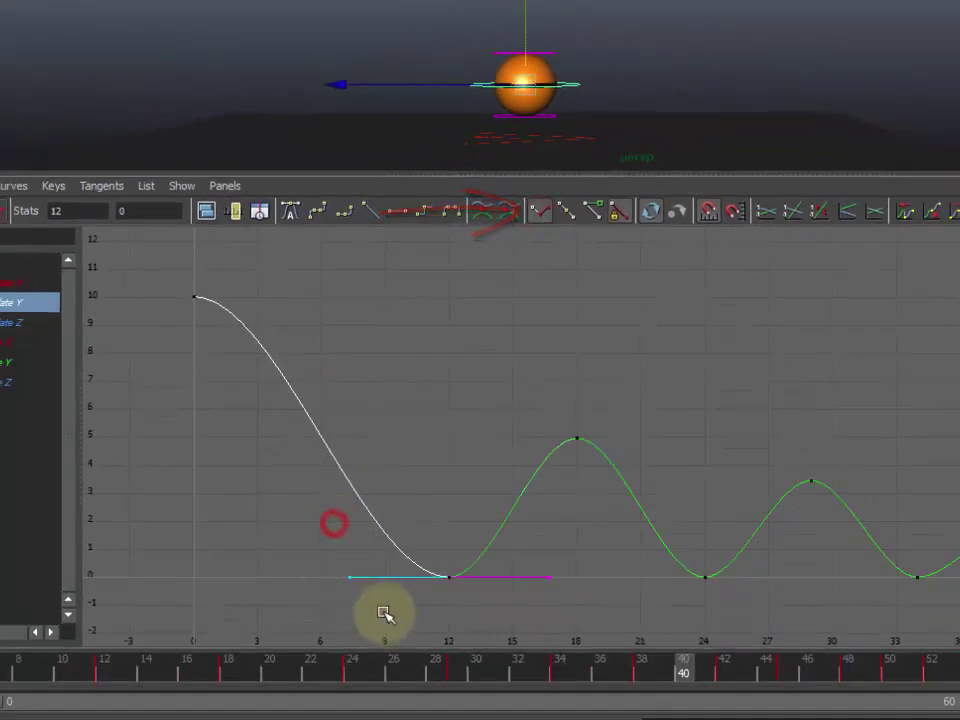
middle_click_drag(386, 583, 445, 490)
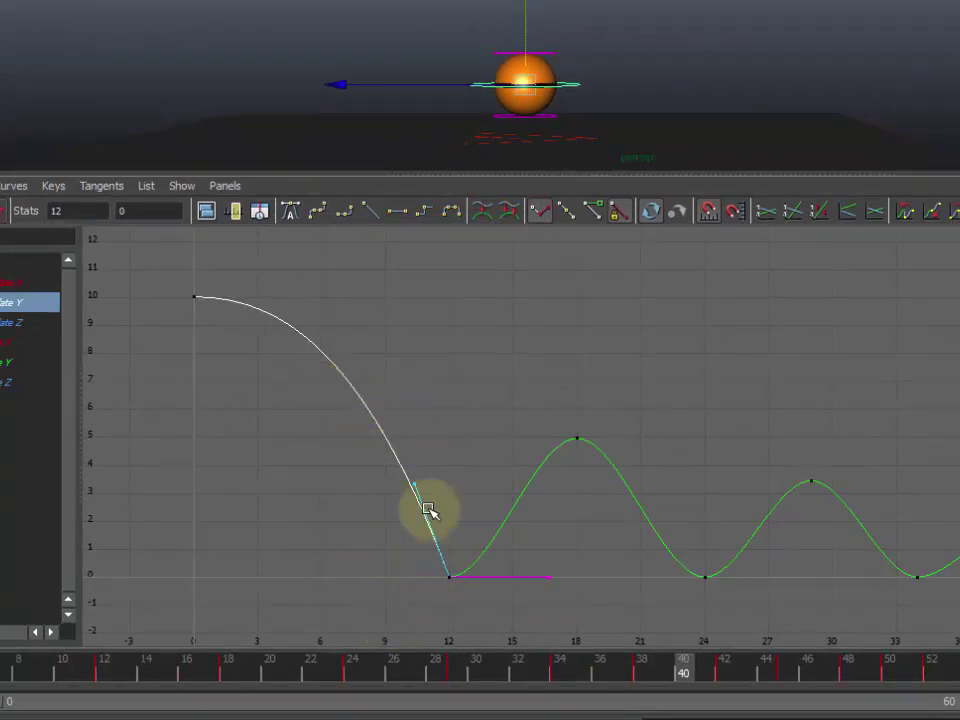
left_click_drag(574, 602, 530, 562)
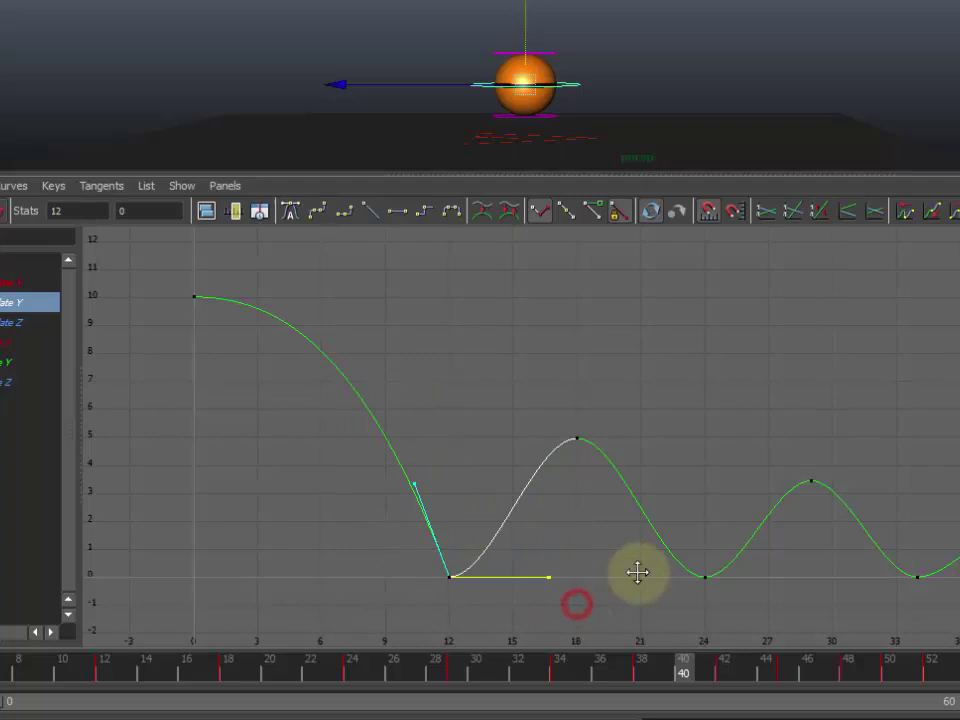
middle_click_drag(638, 572, 573, 503)
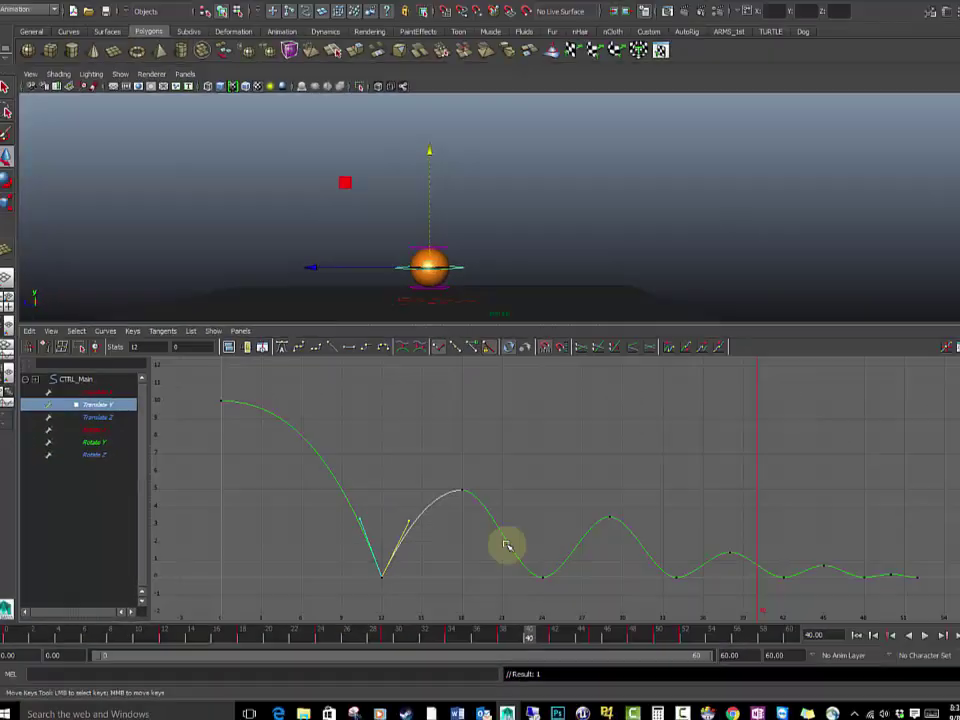
left_click(705, 577)
key("space")
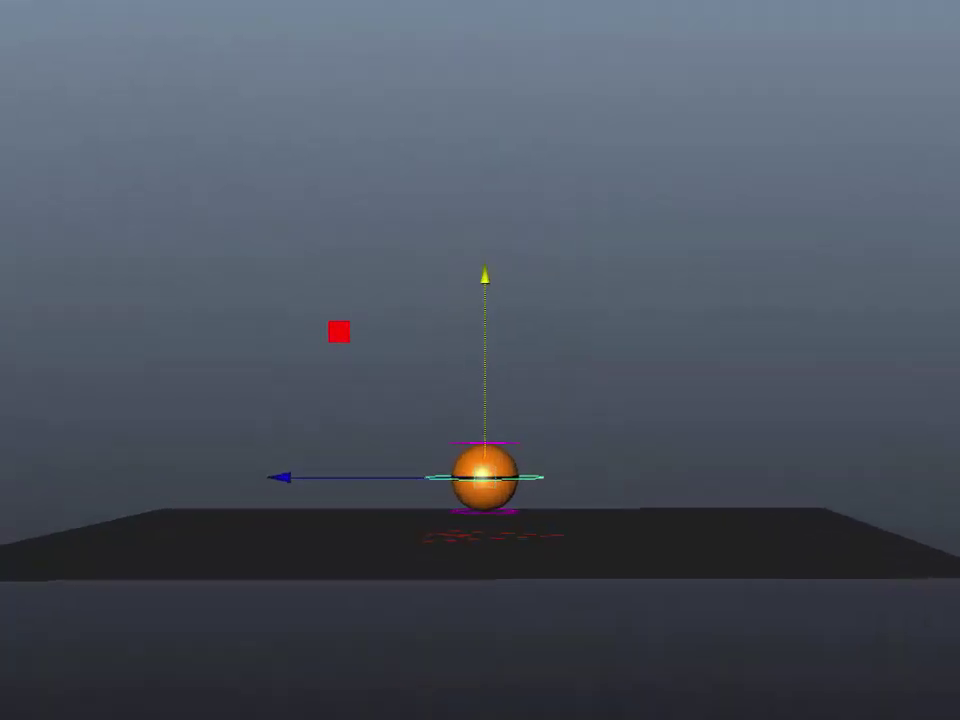
key("alt+v")
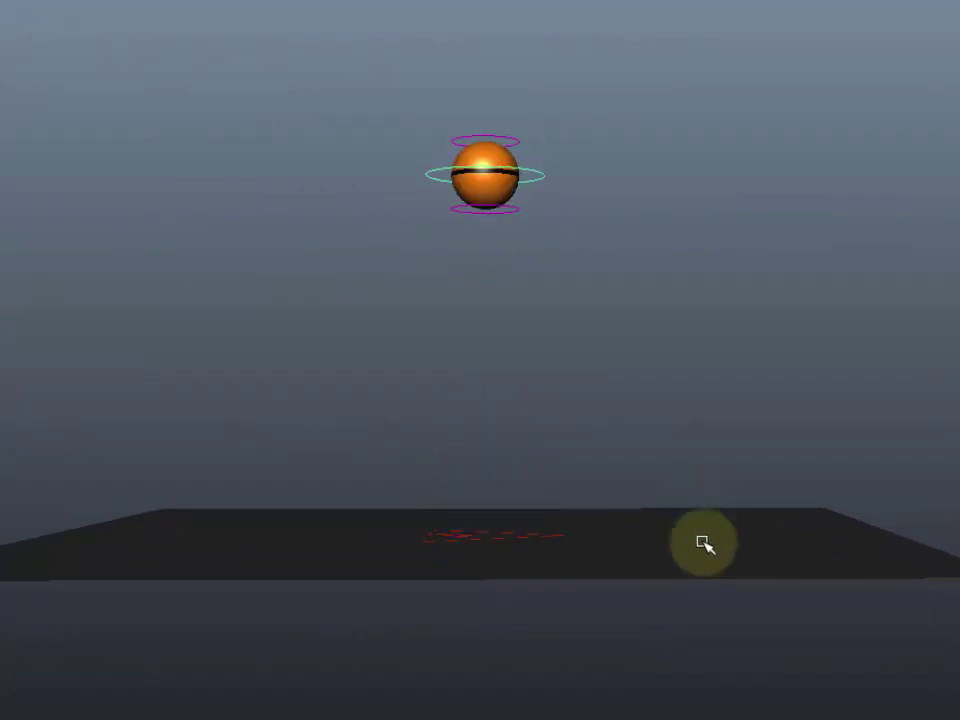
right_click_drag(705, 544, 753, 523, "alt")
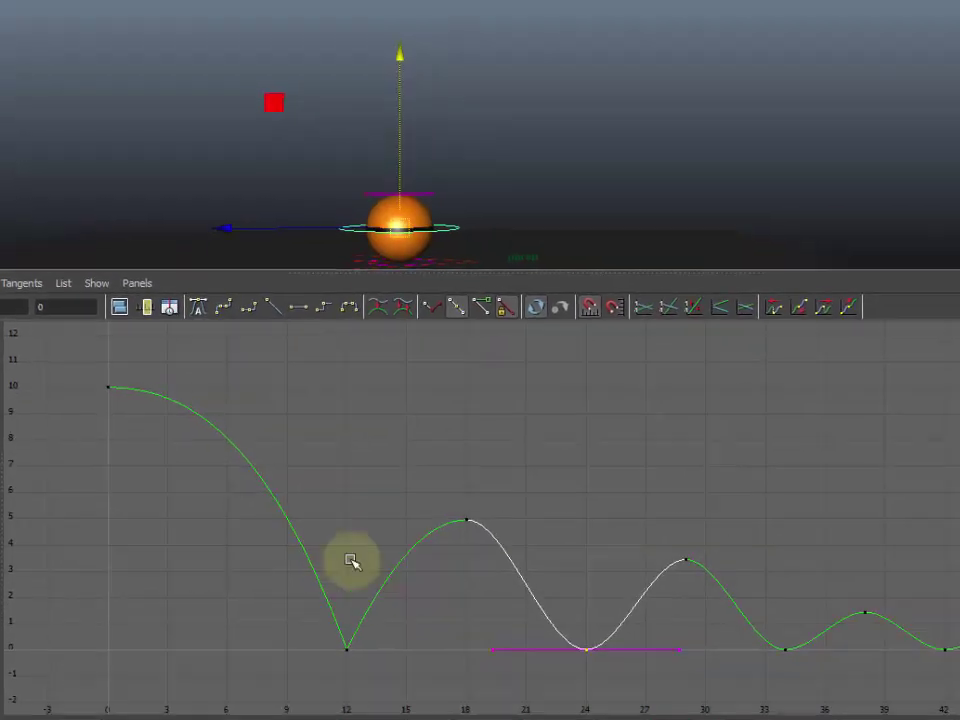
Select the remaining floor contact keys and give them flat tangents.
left_click(429, 537)
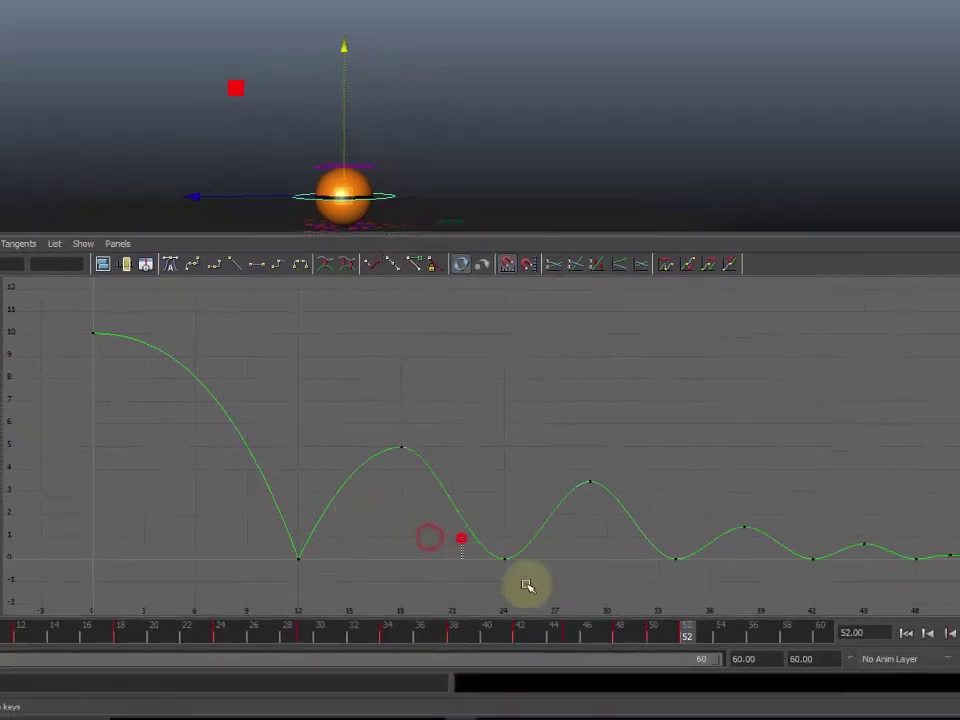
left_click_drag(527, 585, 916, 568)
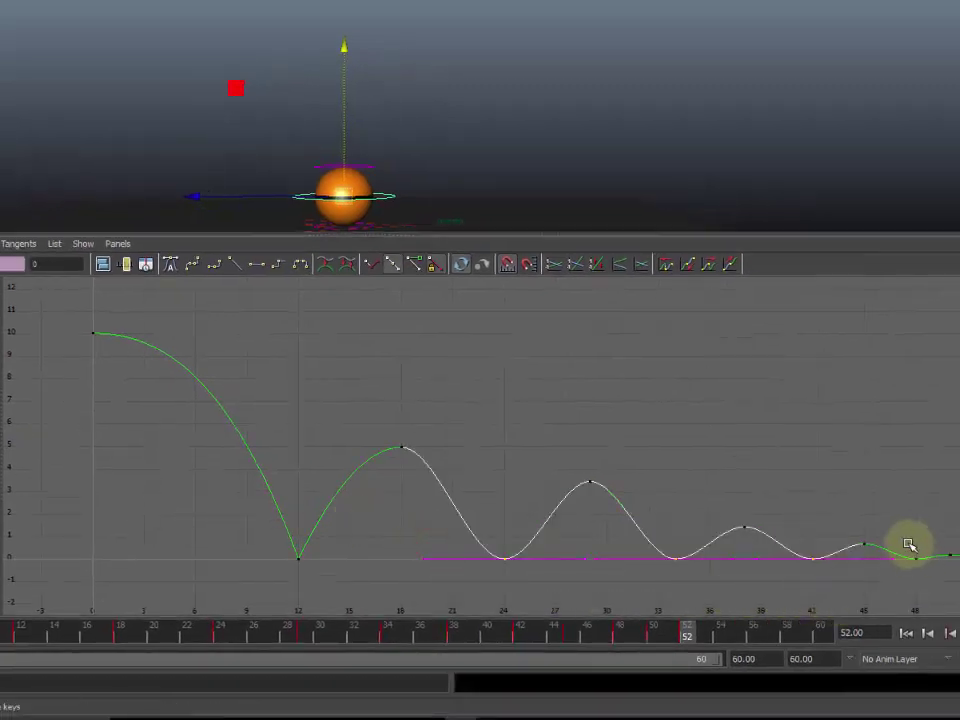
left_click(903, 548)
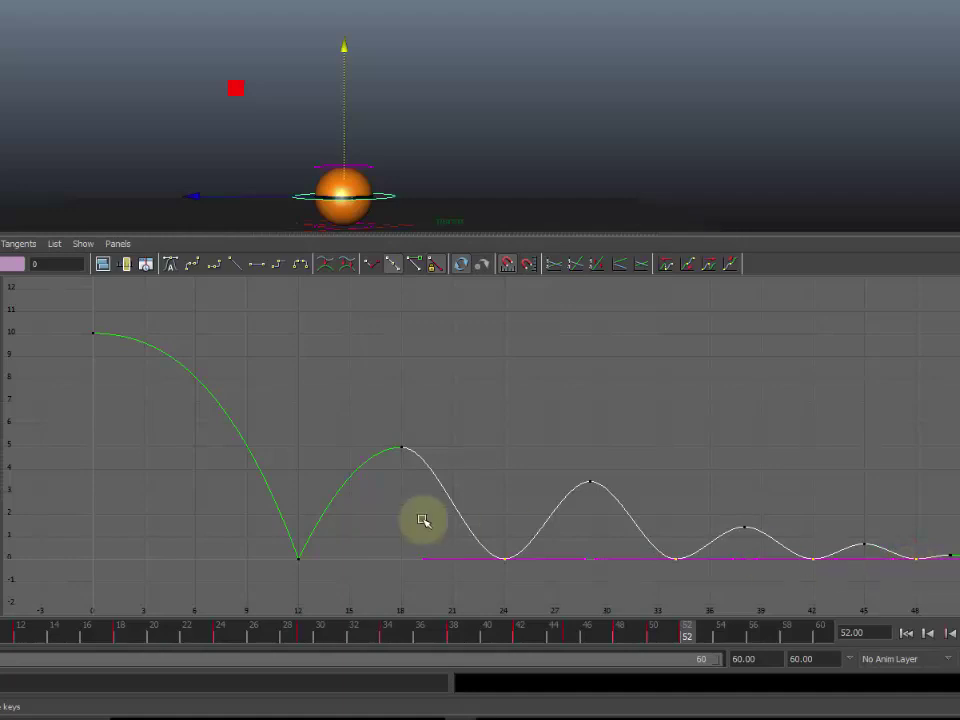
left_click(371, 265)
scroll(536, 399, "up", 5)
scroll(621, 450, "down", 4)
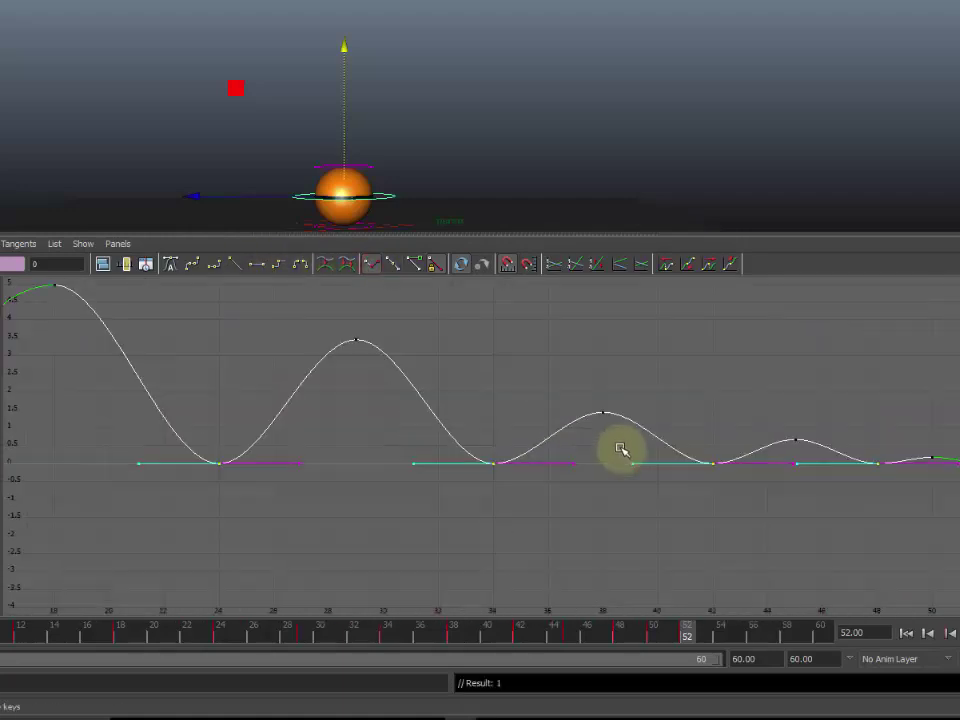
left_click(384, 508)
Angle the frame-24 key's in and out tangents upward, then select the frame-34 and frame-42 keys.
left_click(129, 424)
middle_click_drag(135, 480, 138, 433)
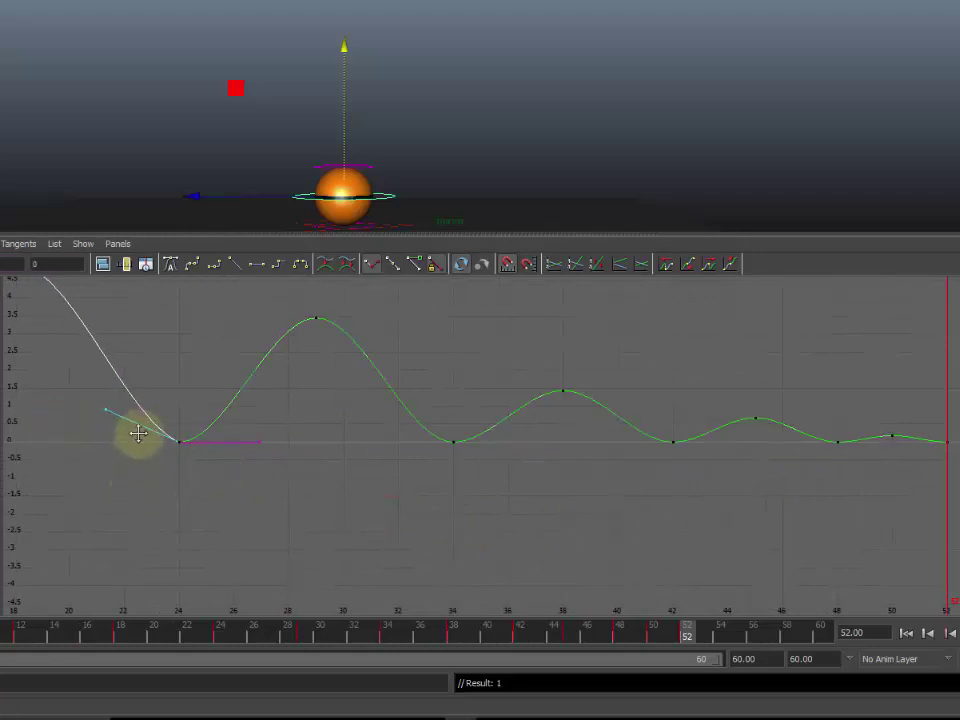
left_click_drag(294, 480, 242, 401)
middle_click_drag(242, 401, 226, 370)
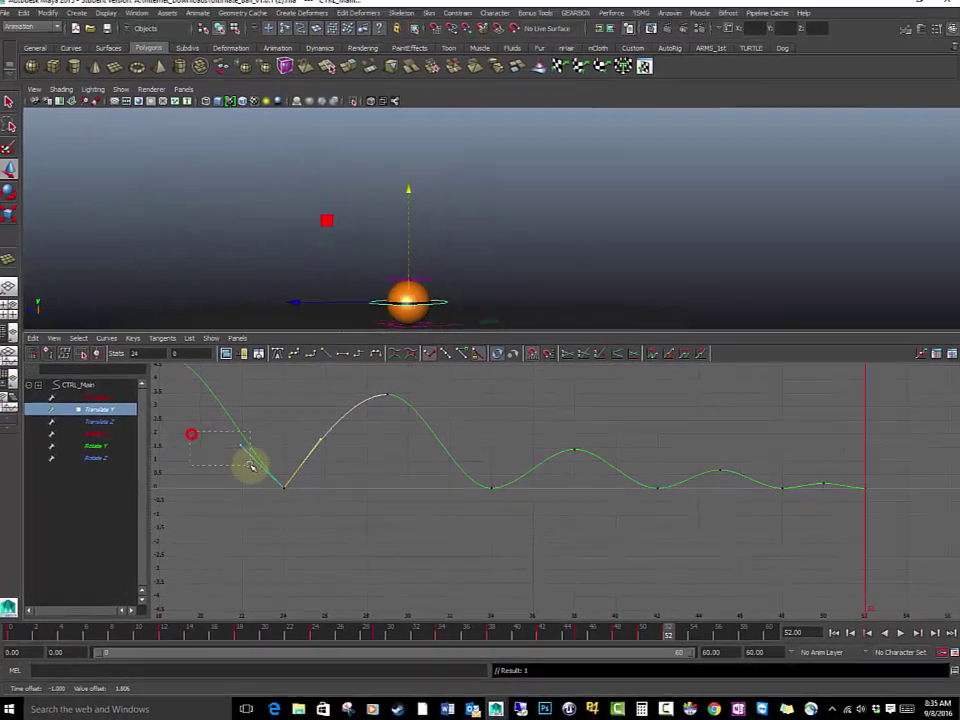
left_click(139, 410)
left_click(255, 467)
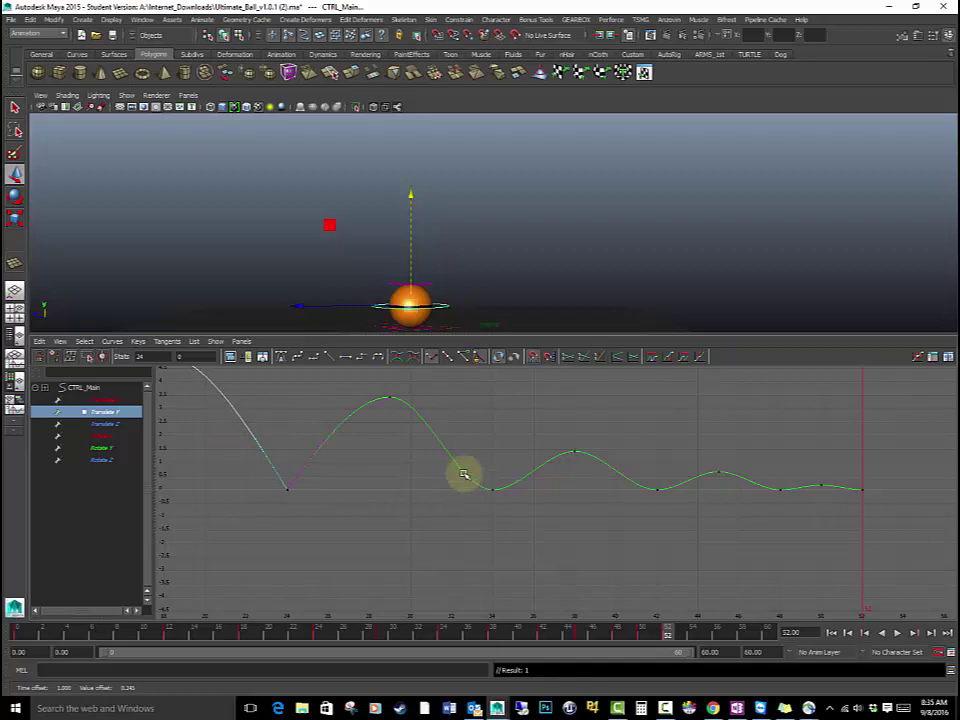
left_click_drag(463, 474, 494, 506)
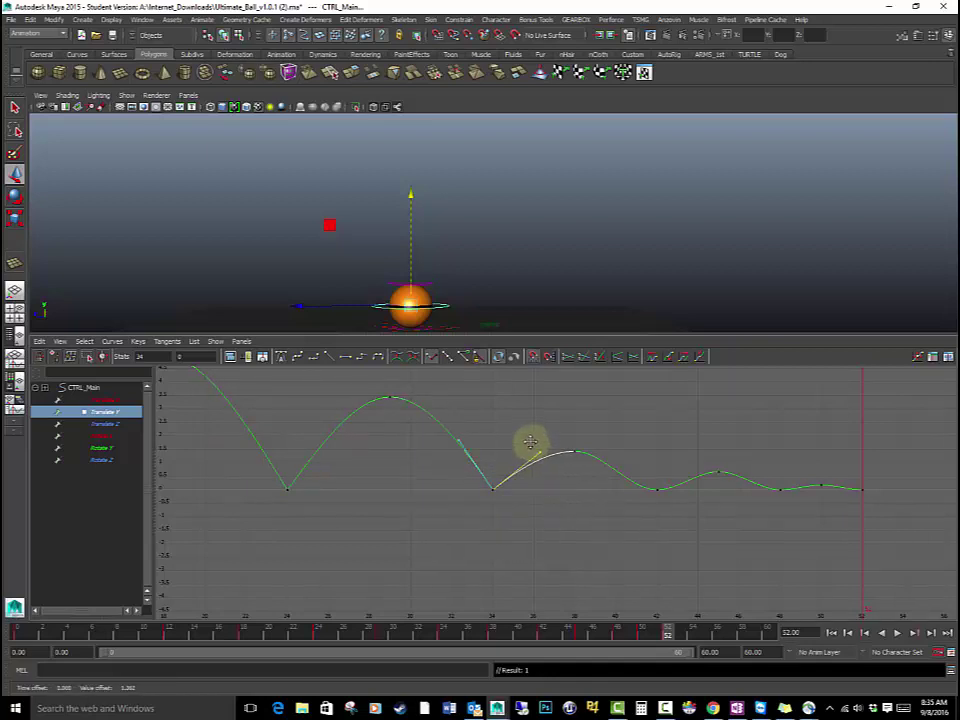
left_click_drag(653, 497, 662, 500)
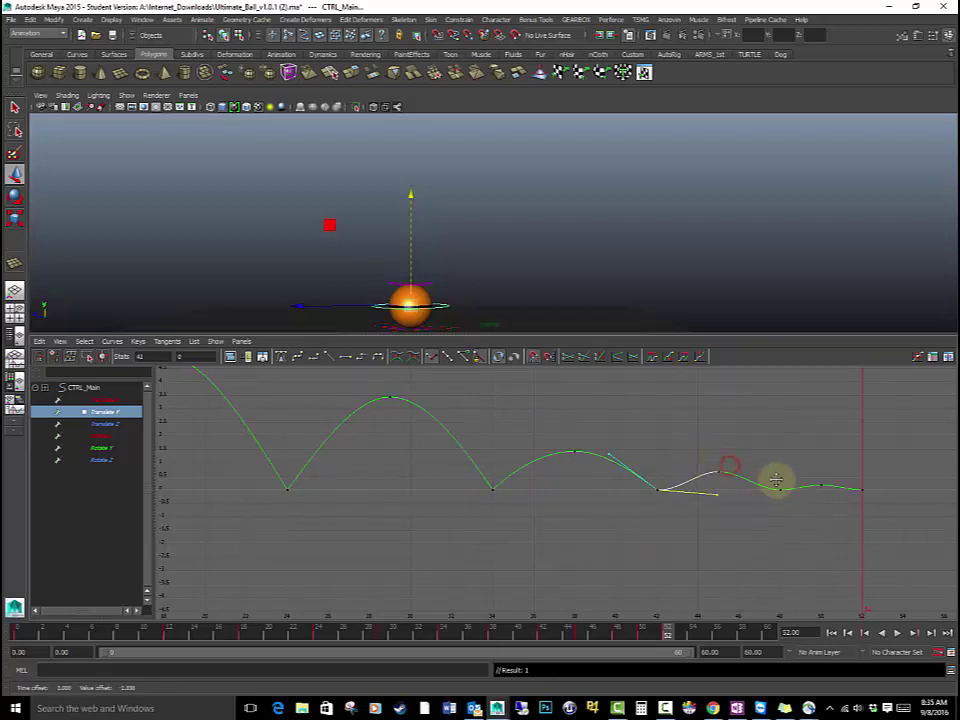
Frame keys 44–52, angle the frame-48 incoming tangent upward, and select the final landing key.
left_click(816, 534)
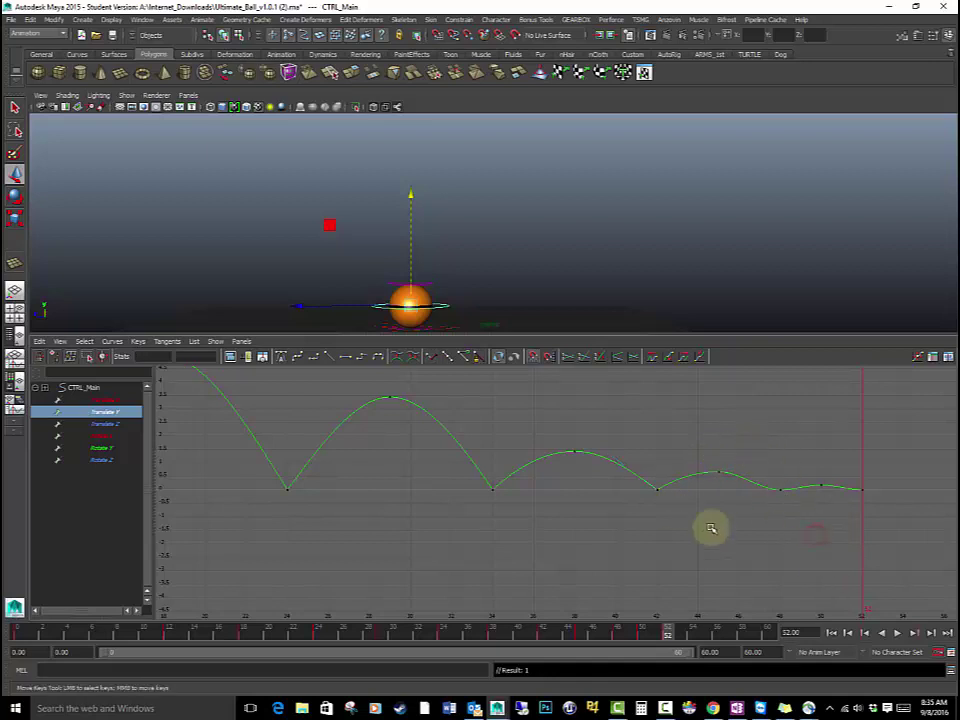
left_click_drag(858, 559, 858, 559)
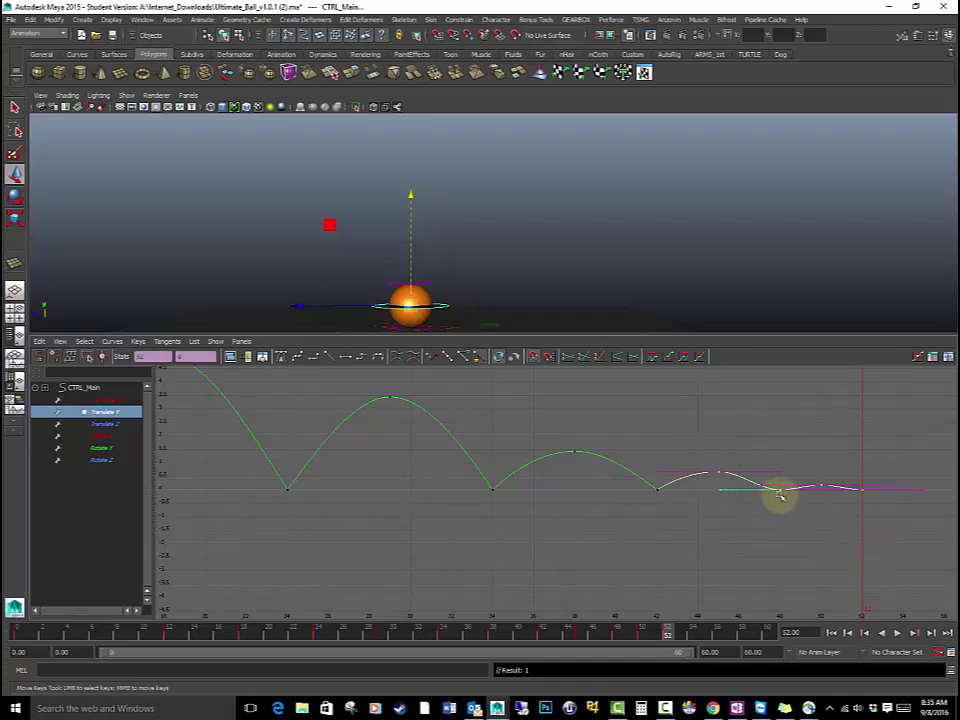
key("f")
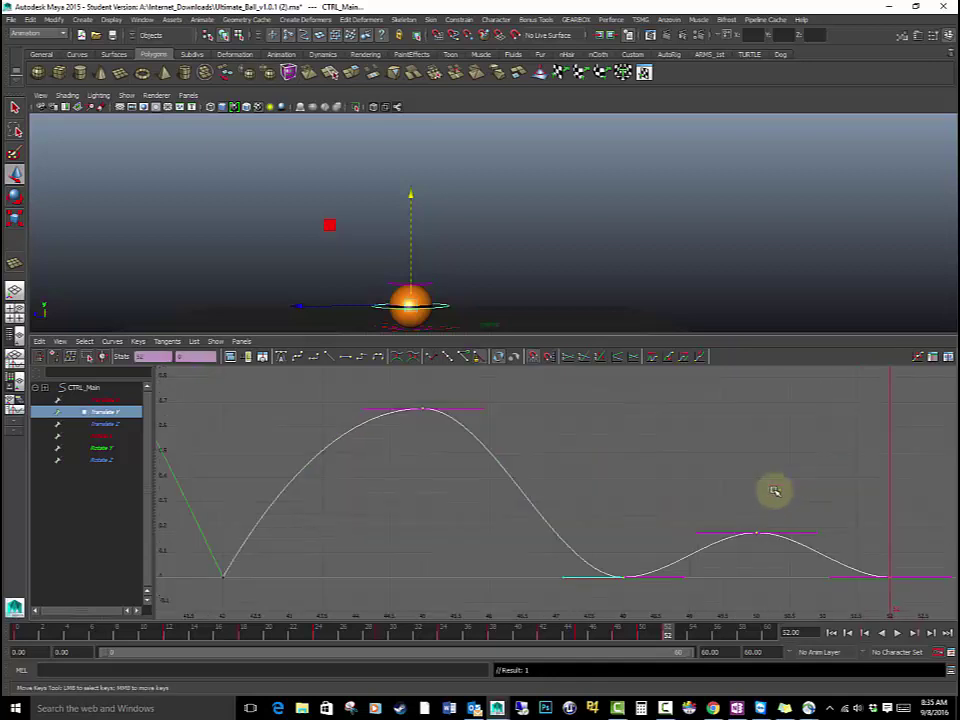
left_click(632, 509)
left_click_drag(535, 542, 622, 617)
middle_click_drag(560, 589, 598, 575)
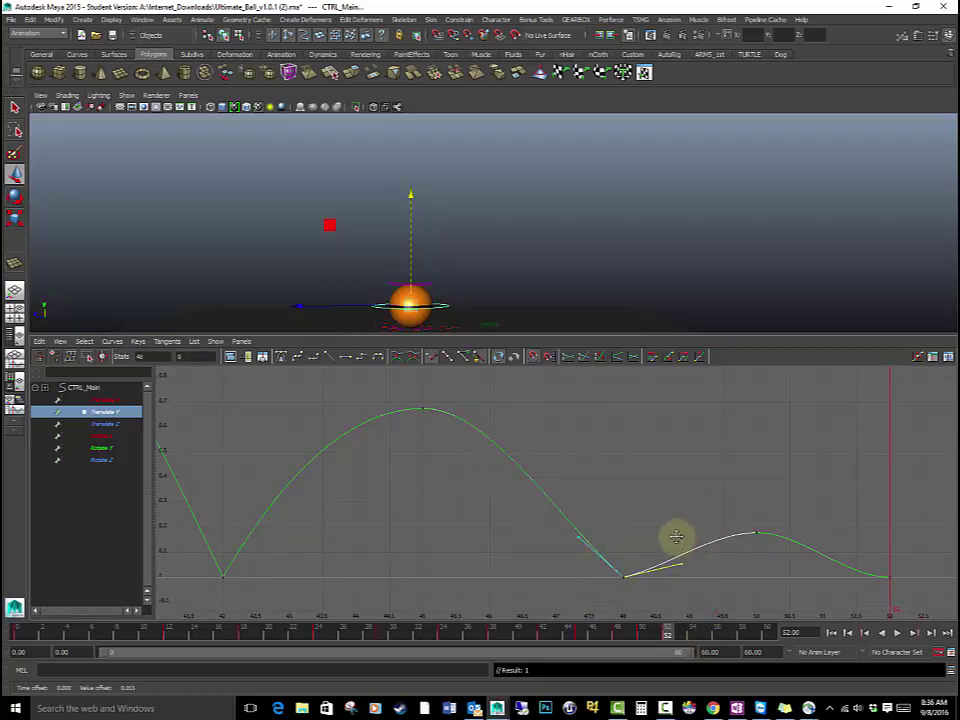
middle_click_drag(711, 532, 707, 561, "alt")
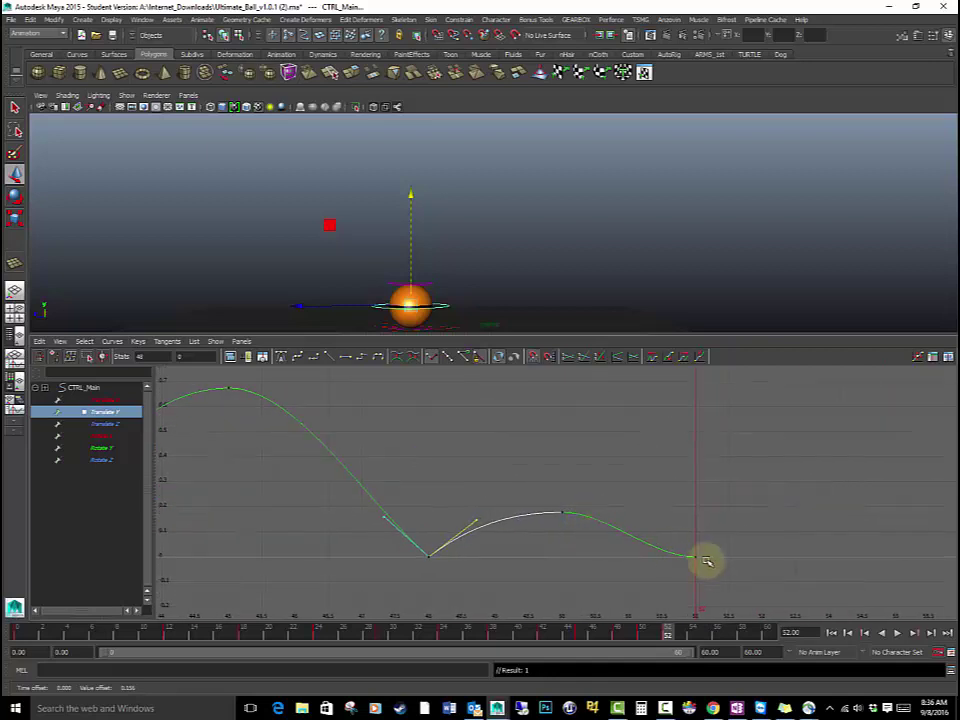
left_click_drag(726, 578, 724, 577)
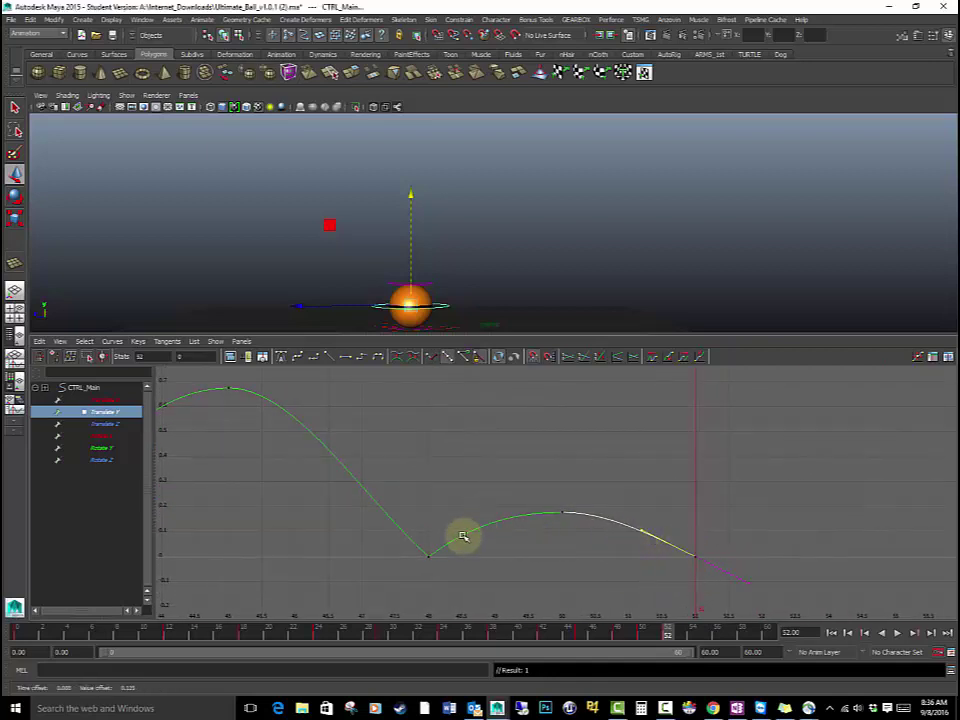
Play the bounce in a maximized perspective view with NURBS control curves hidden.
left_click(504, 221)
key("space")
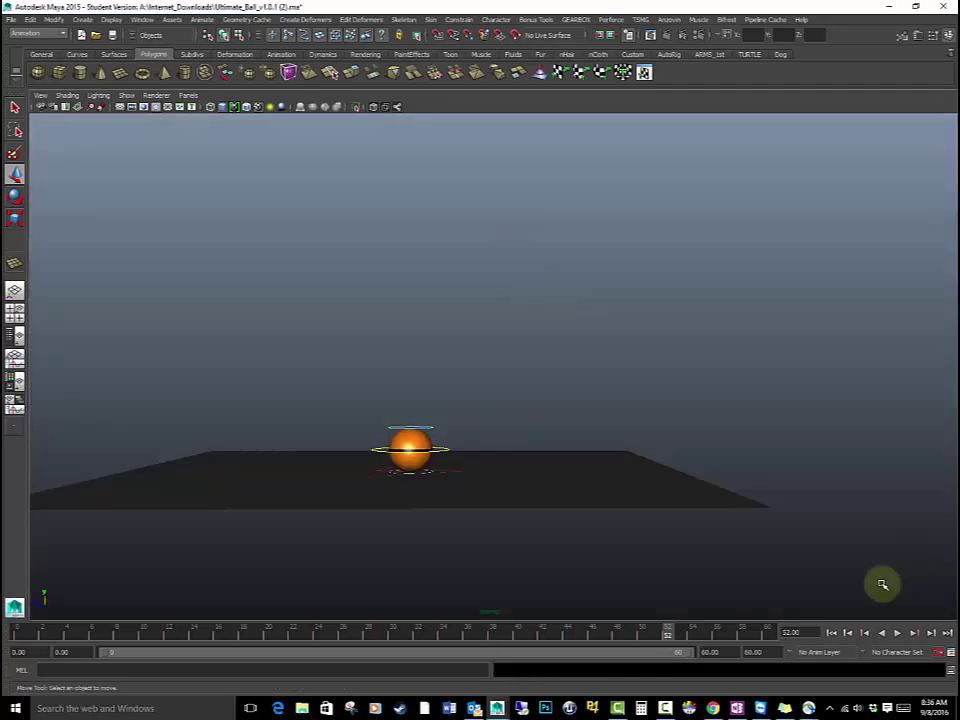
left_click(898, 633)
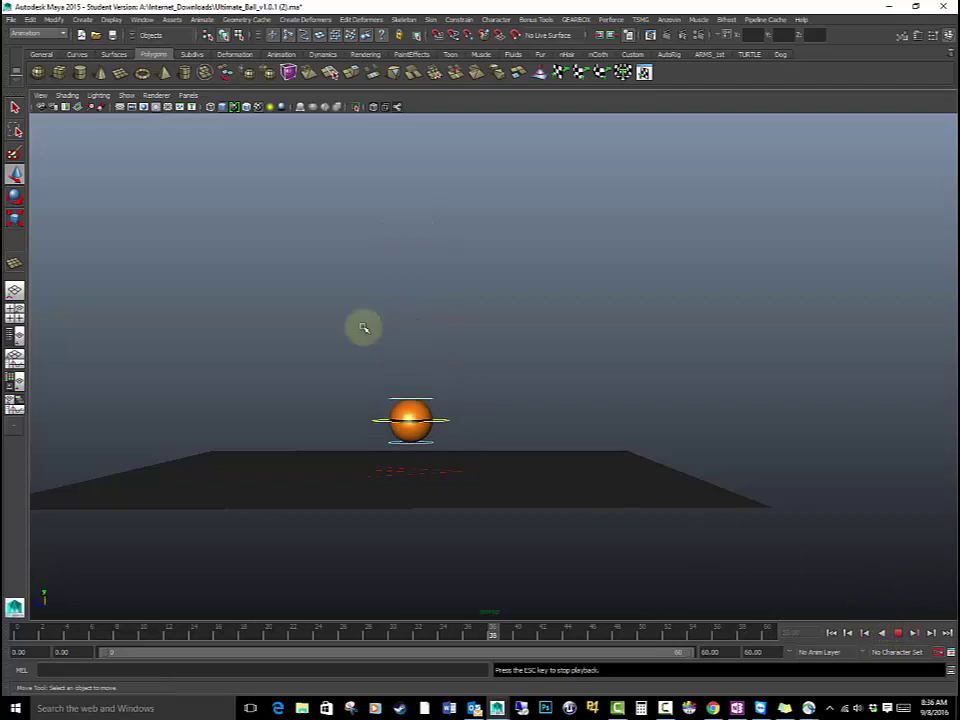
left_click(131, 96)
left_click(146, 148)
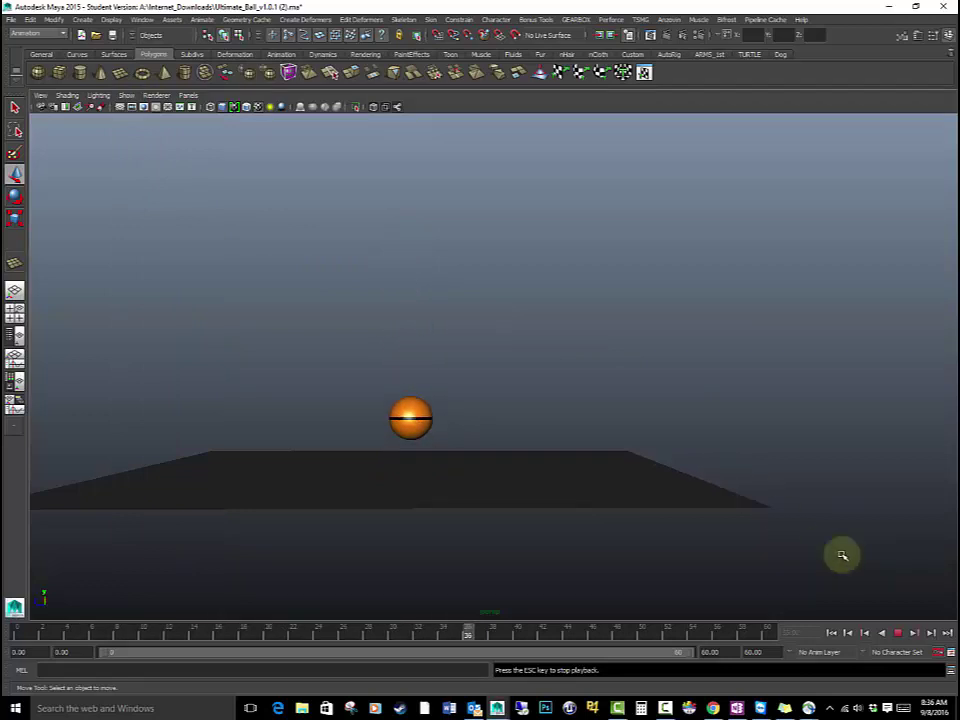
left_click_drag(600, 495, 593, 470, "alt")
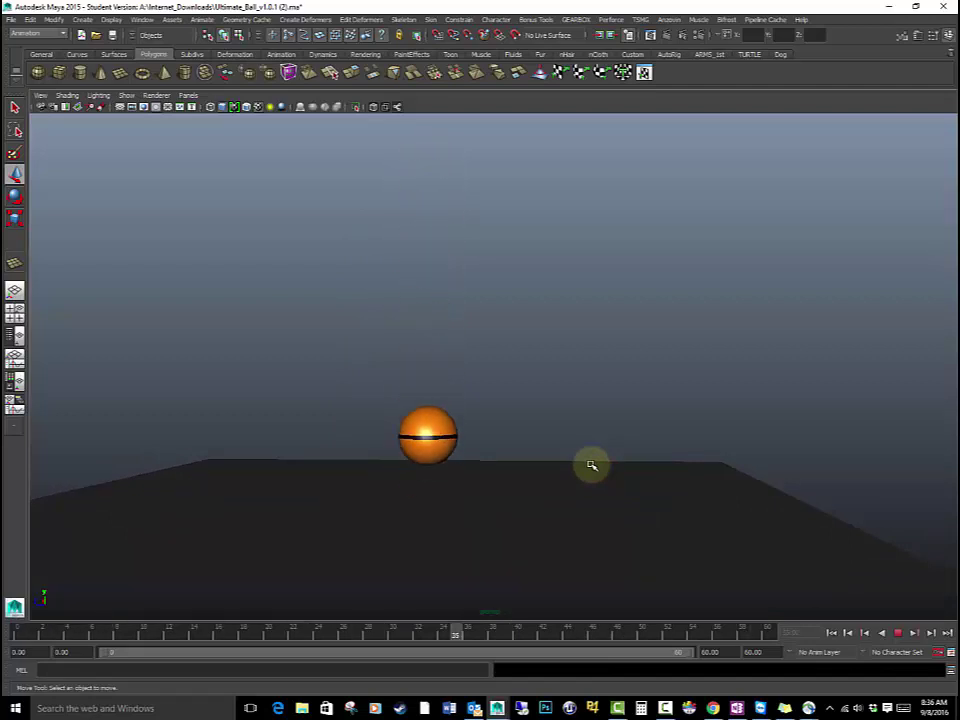
left_click(900, 632)
Switch to the Persp/Graph layout and turn NURBS control curves back on.
key("space")
left_click(478, 442)
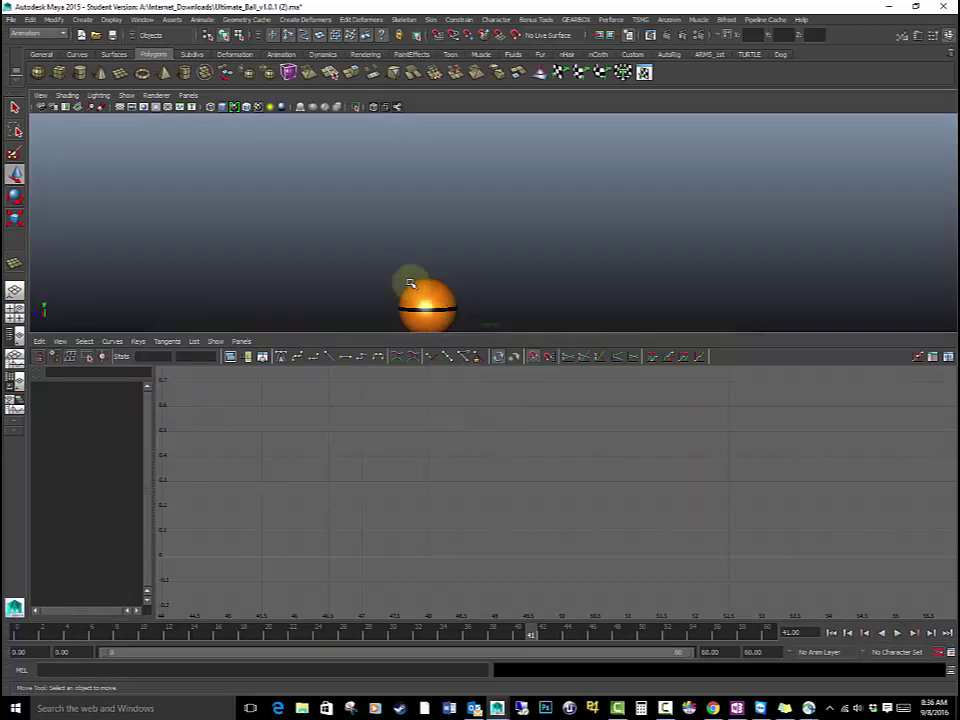
left_click(134, 96)
left_click(146, 147)
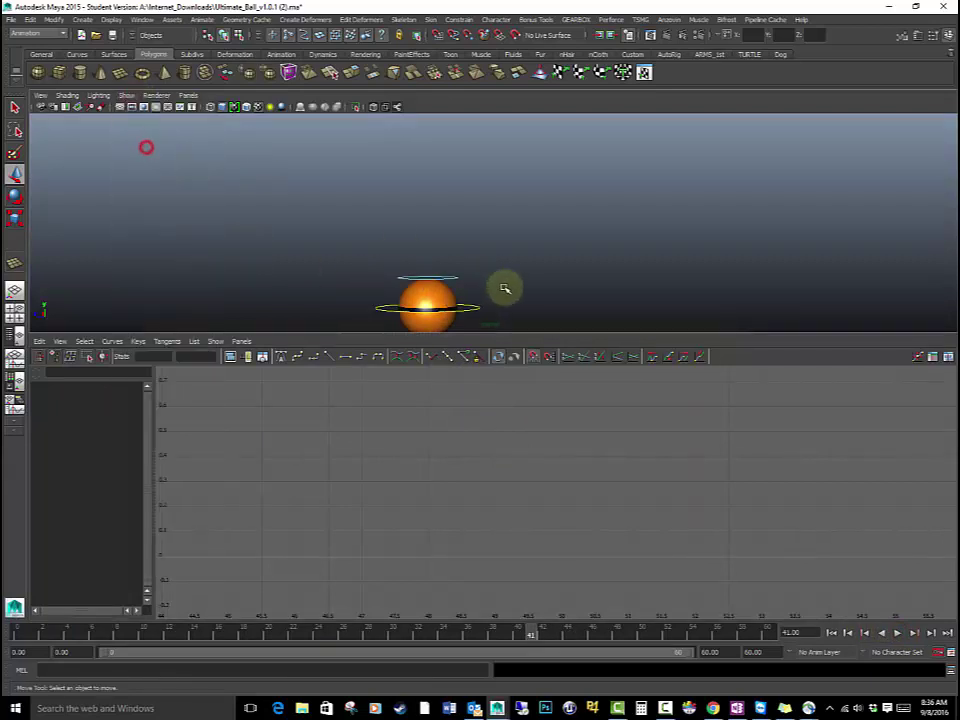
Select CTRL_Main and frame only its Translate Y curve in the Graph Editor.
left_click(482, 307)
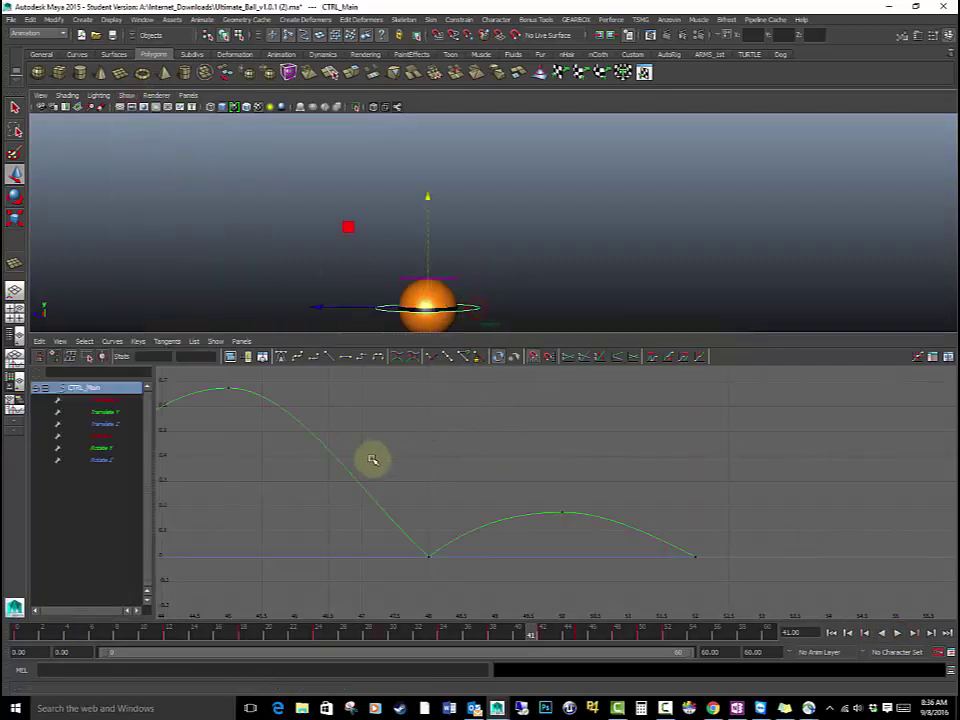
left_click(106, 412)
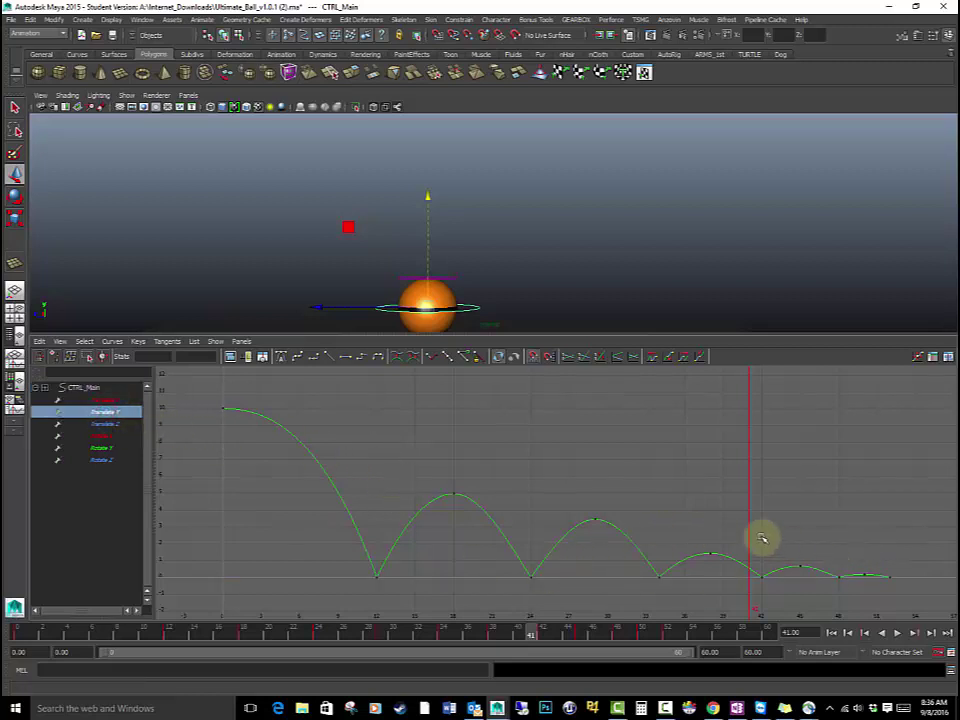
mouse_move(762, 538)
middle_mouse_down("alt")
mouse_move(722, 518)
mouse_move(320, 572)
middle_mouse_up("alt")
Play the bounce from frame 0, scrub to frame 19, and select the keys at frames 12, 18, 24.
left_click_drag(84, 631, 16, 631)
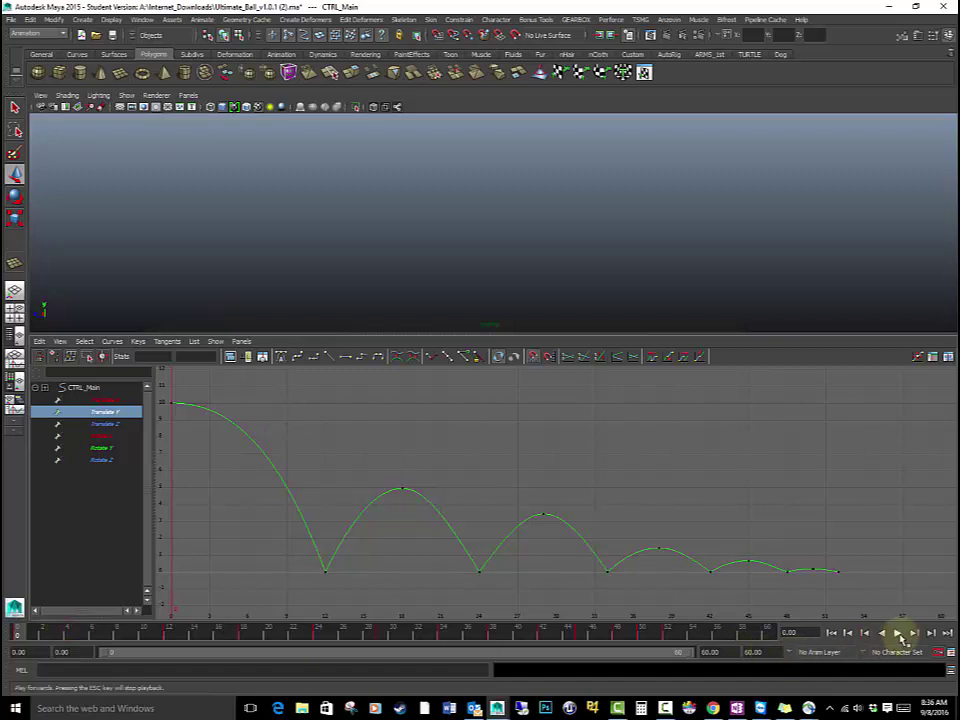
left_click(899, 633)
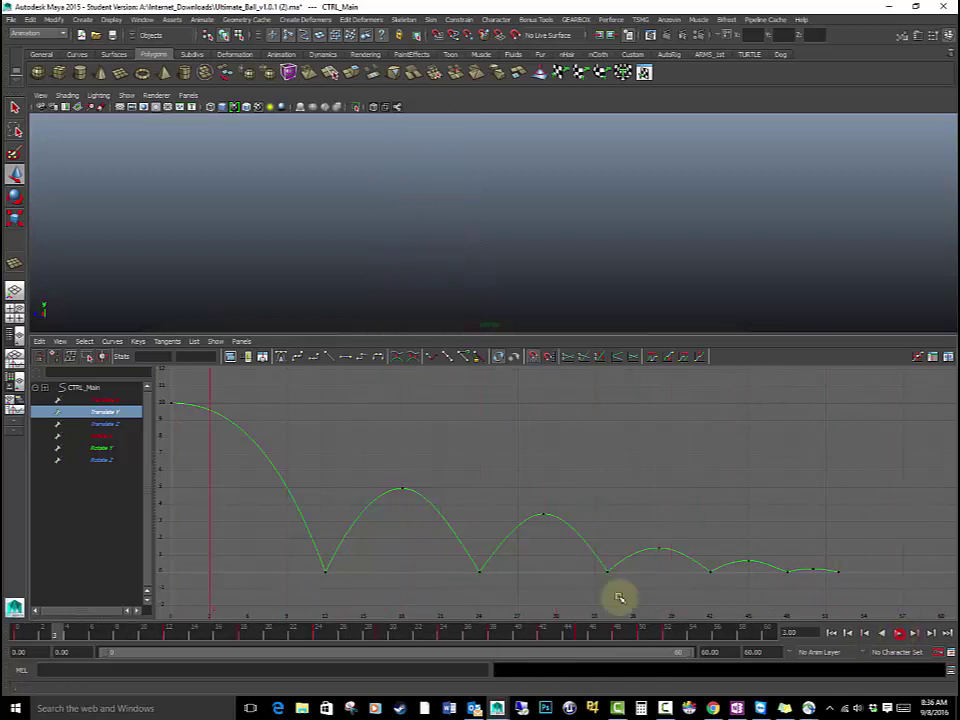
left_click(294, 630)
left_click_drag(283, 637, 256, 636)
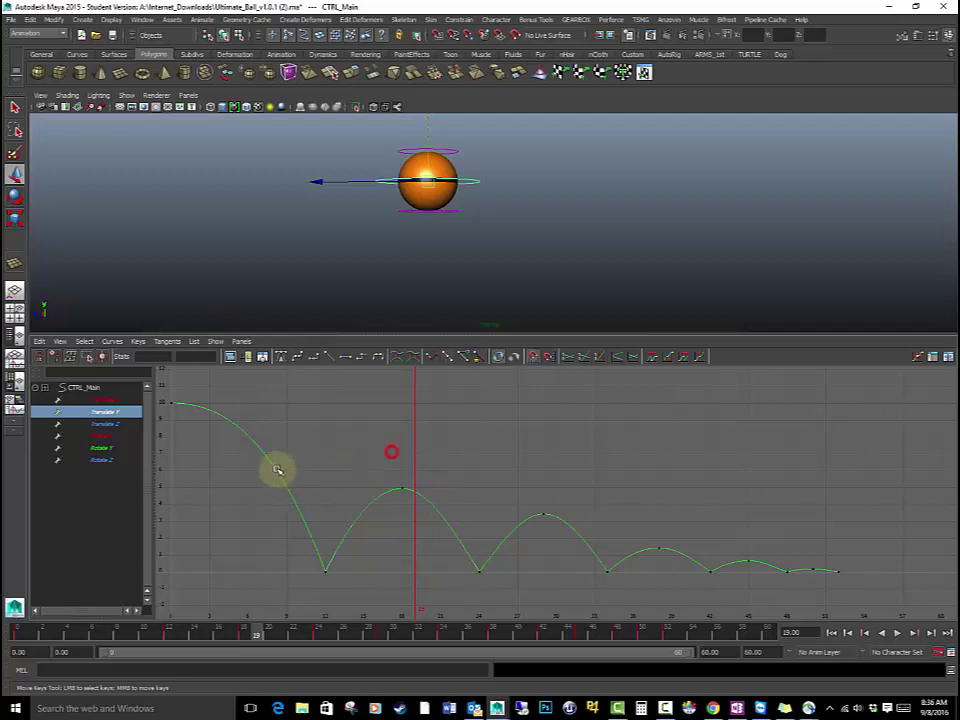
left_click_drag(300, 478, 513, 578)
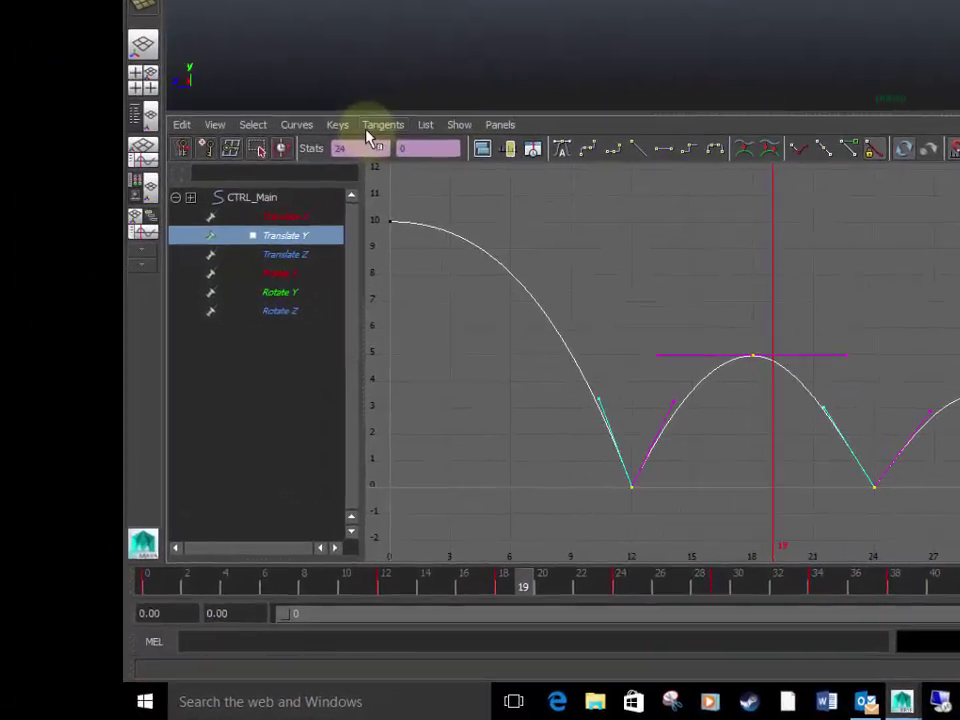
Convert the selected keys' tangents to weighted tangents with Curves > Weighted Tangents.
left_click(167, 341)
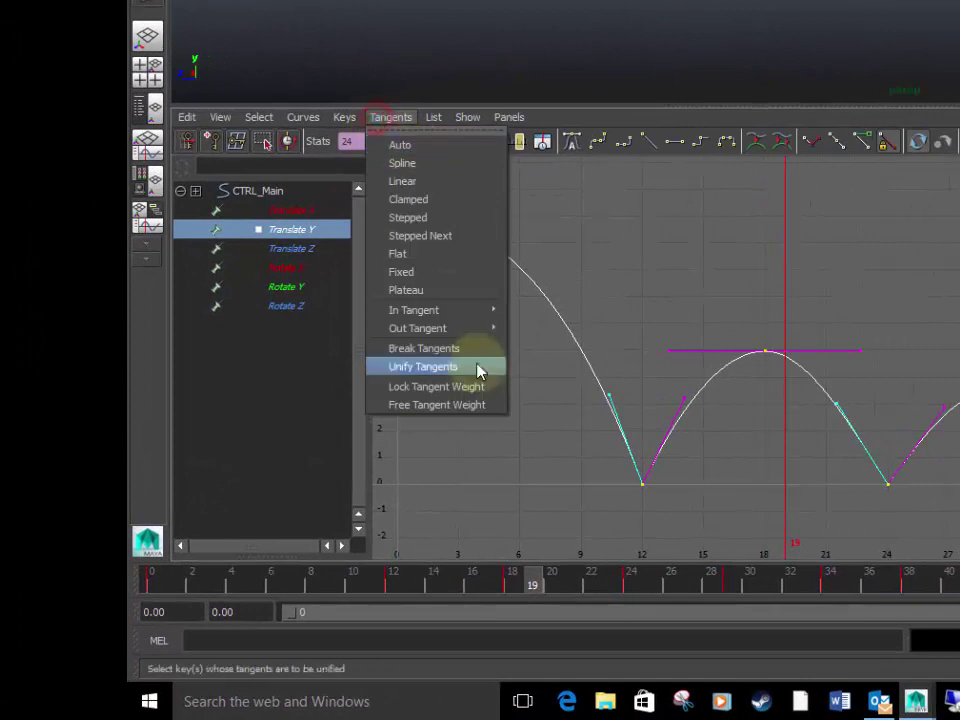
mouse_move(347, 120)
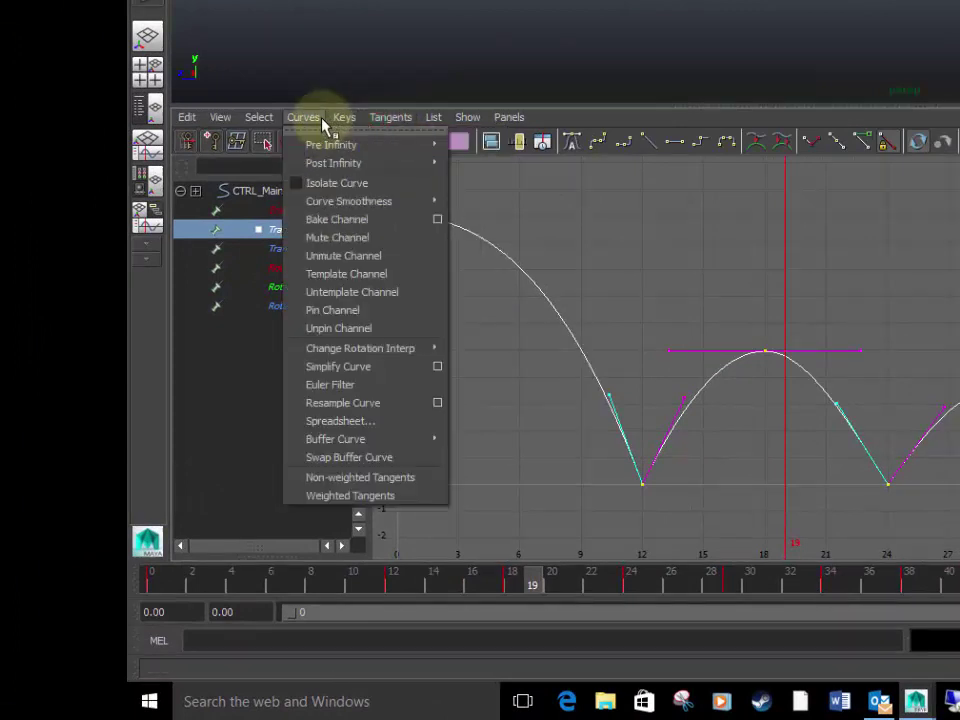
left_click(416, 496)
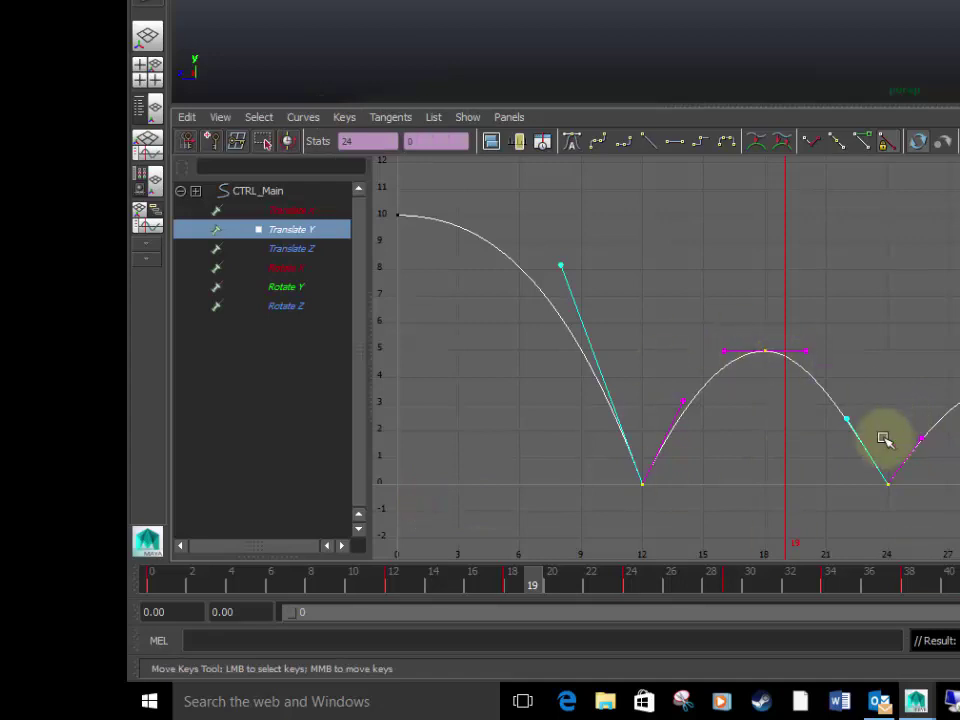
Select the landing key at frame 24 and free its tangent weights.
left_click(955, 410)
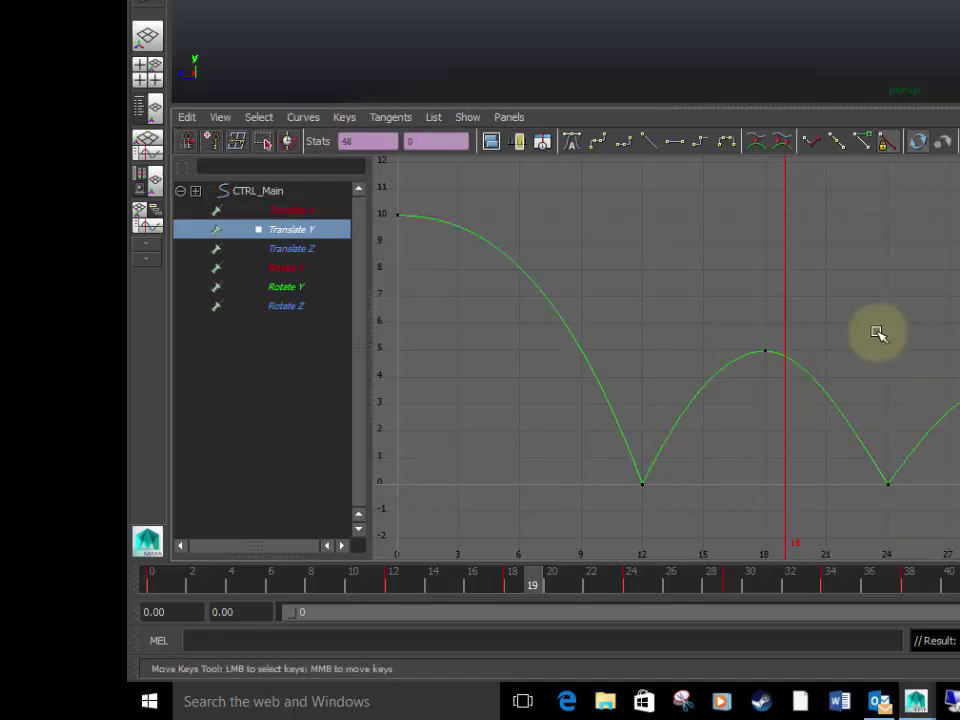
left_click_drag(875, 505, 891, 354)
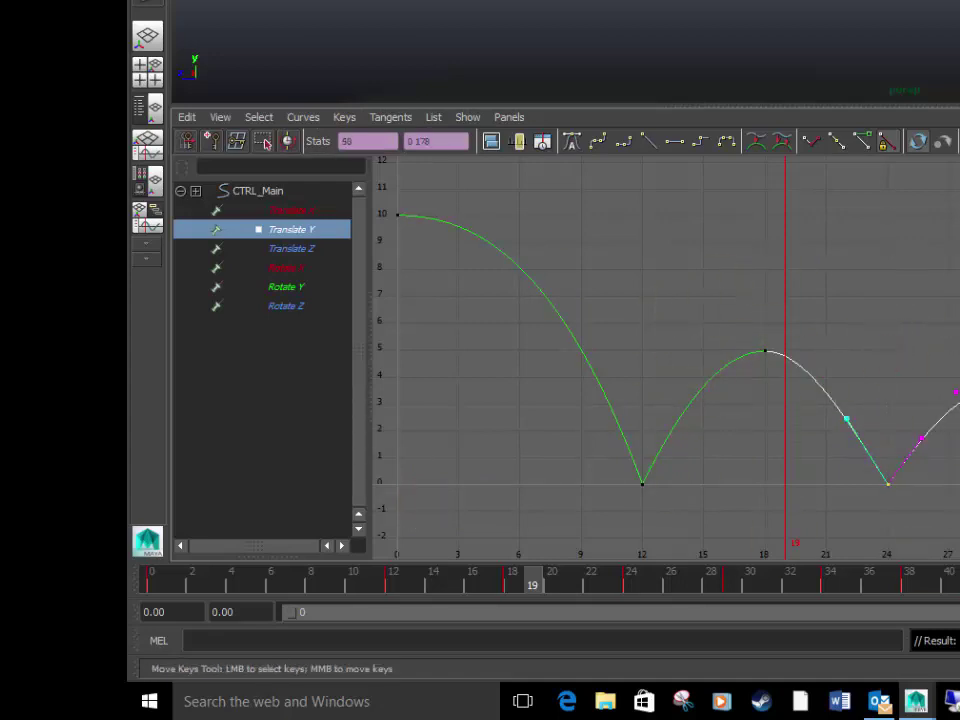
left_click(396, 119)
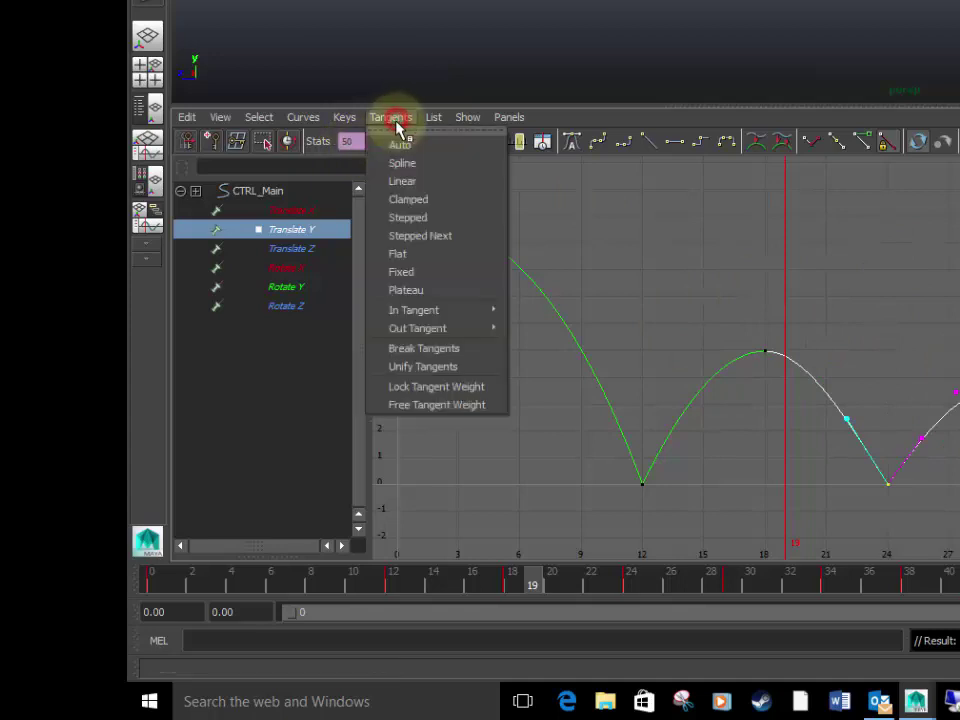
left_click(445, 406)
left_click(862, 143)
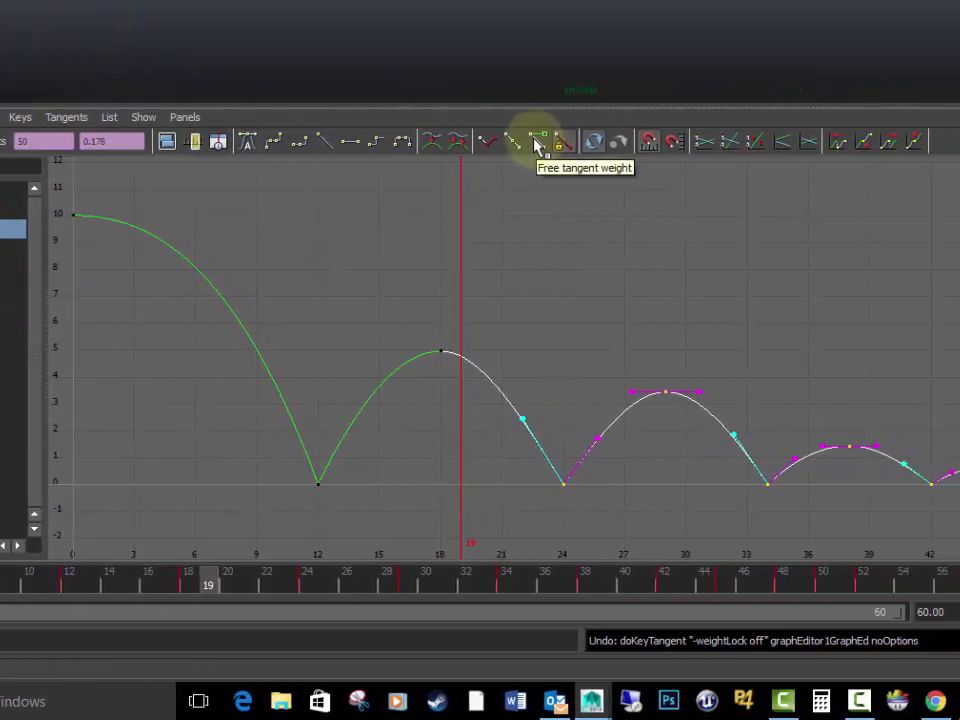
left_click(538, 143)
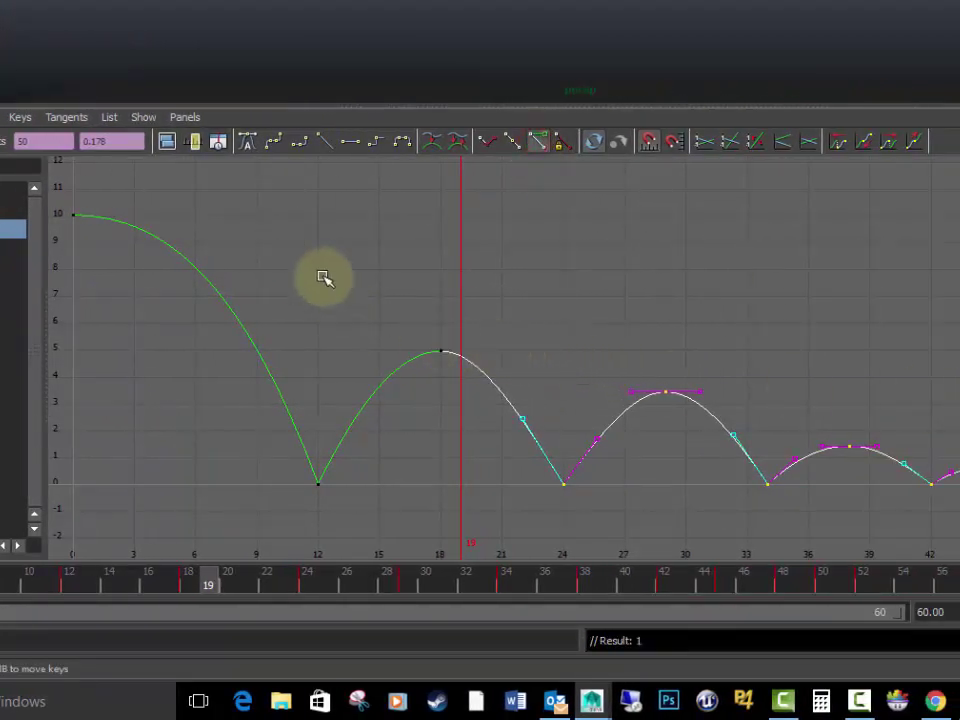
Select the frame 18 apex key, free its tangent weight, and trial-stretch its out-tangent.
left_click_drag(334, 276, 555, 400)
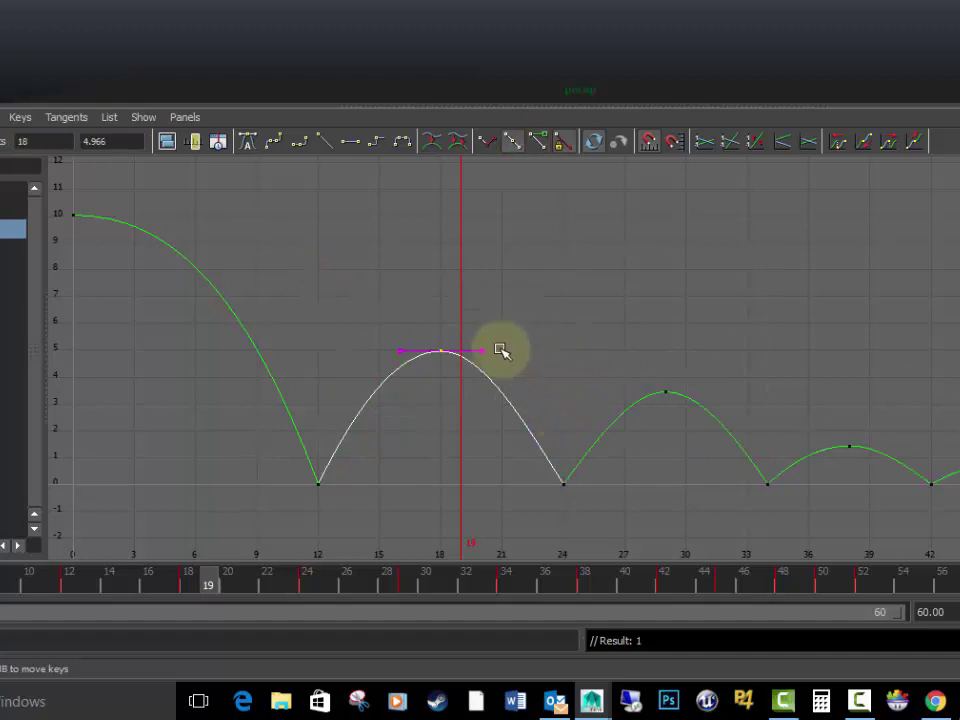
left_click(546, 148)
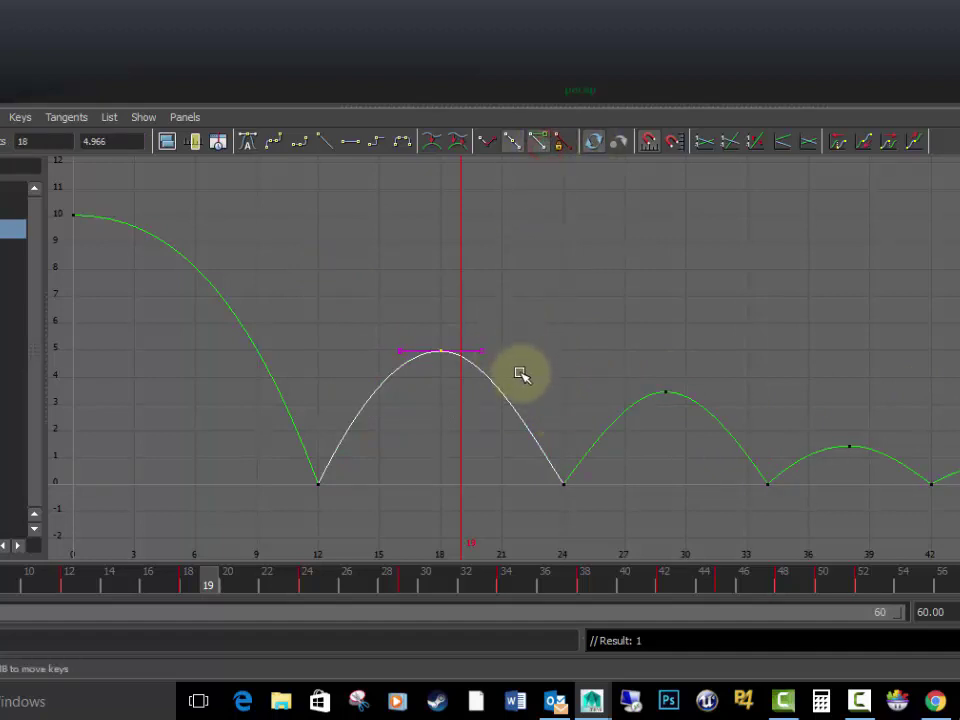
mouse_move(483, 351)
left_mouse_down()
mouse_move(915, 416)
mouse_move(268, 369)
mouse_move(696, 386)
mouse_move(395, 430)
mouse_move(497, 354)
left_mouse_up()
key("ctrl+z")
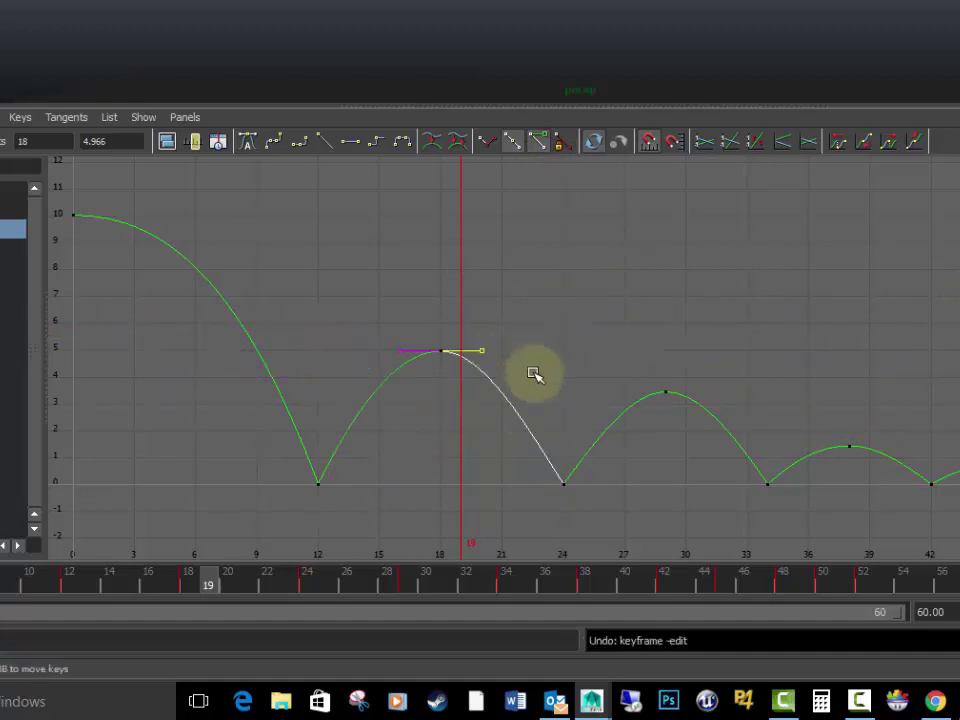
left_click(538, 144)
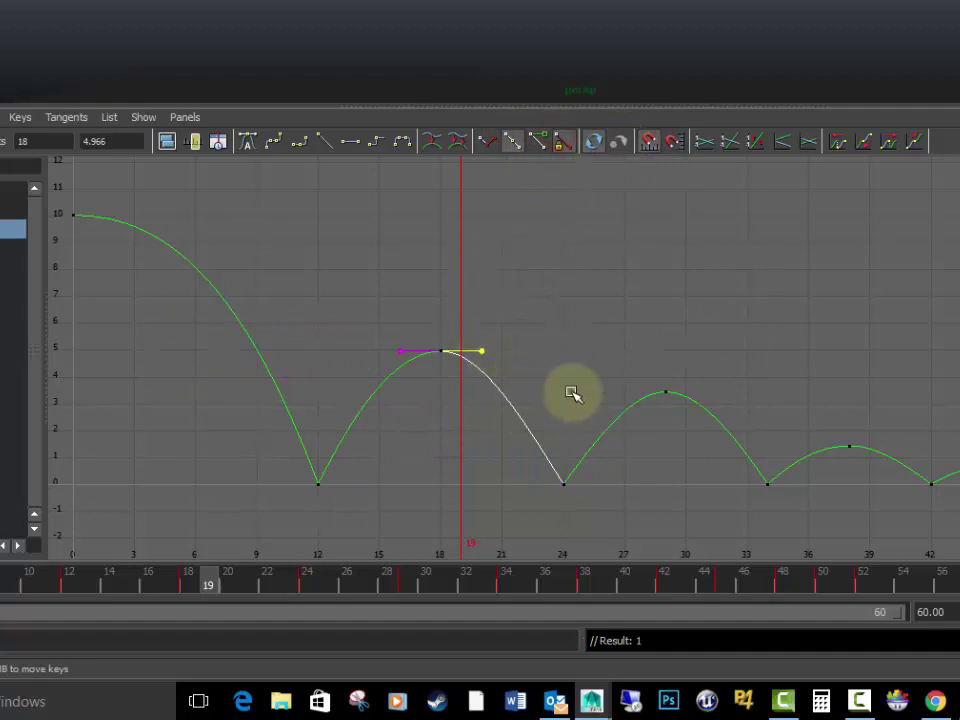
Reshape and stretch the frame 18 apex tangents outward for a flatter, longer top.
left_click(497, 343)
left_click_drag(405, 326, 526, 333)
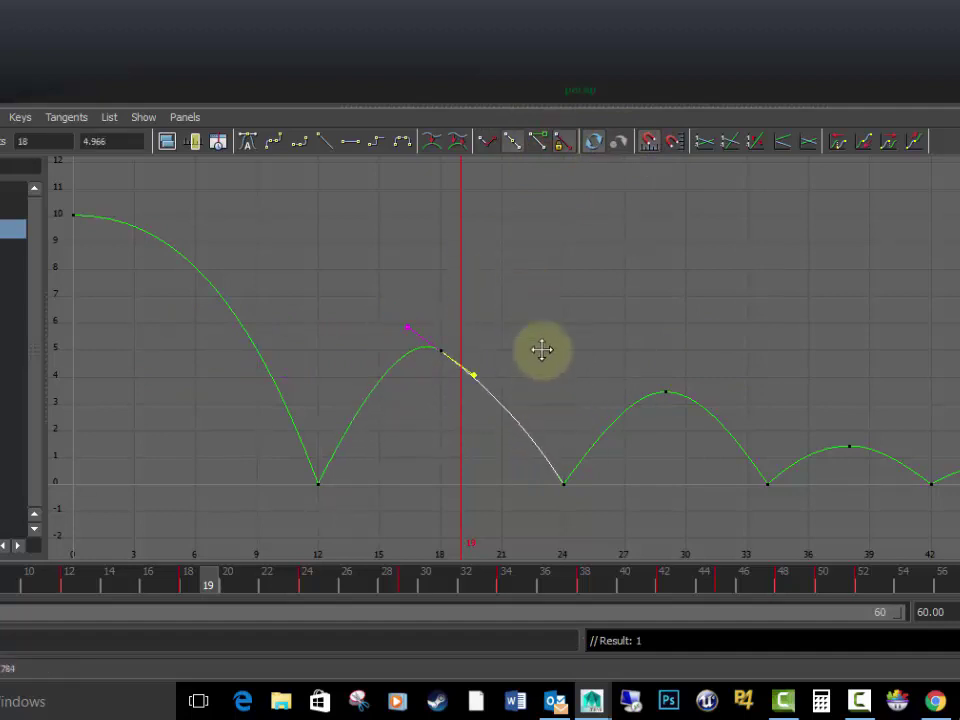
middle_click_drag(541, 349, 660, 345)
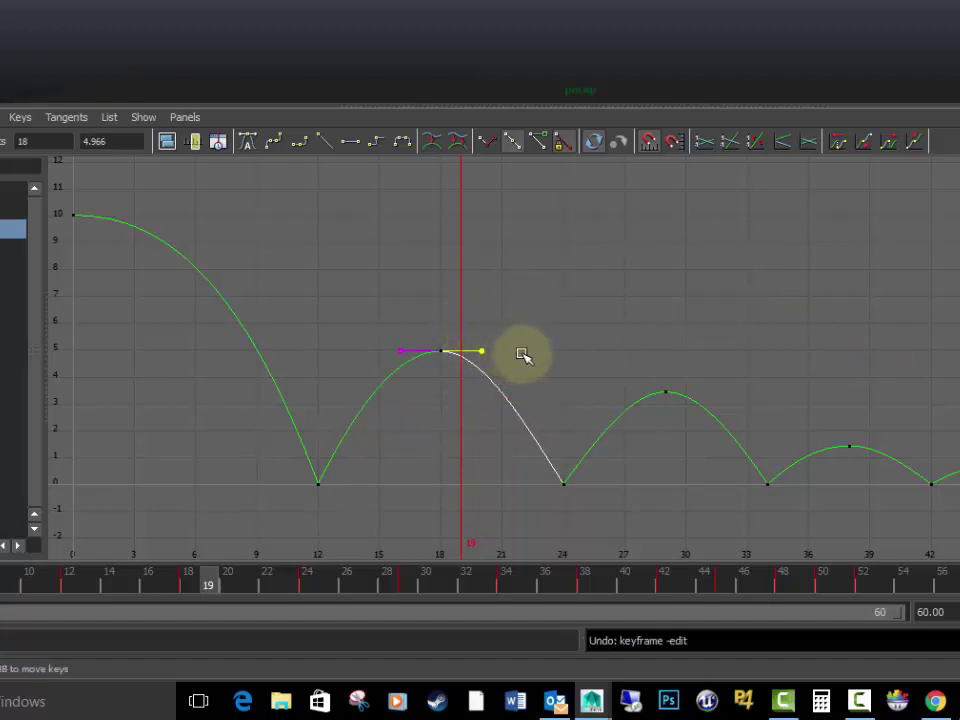
middle_click_drag(541, 355, 606, 357)
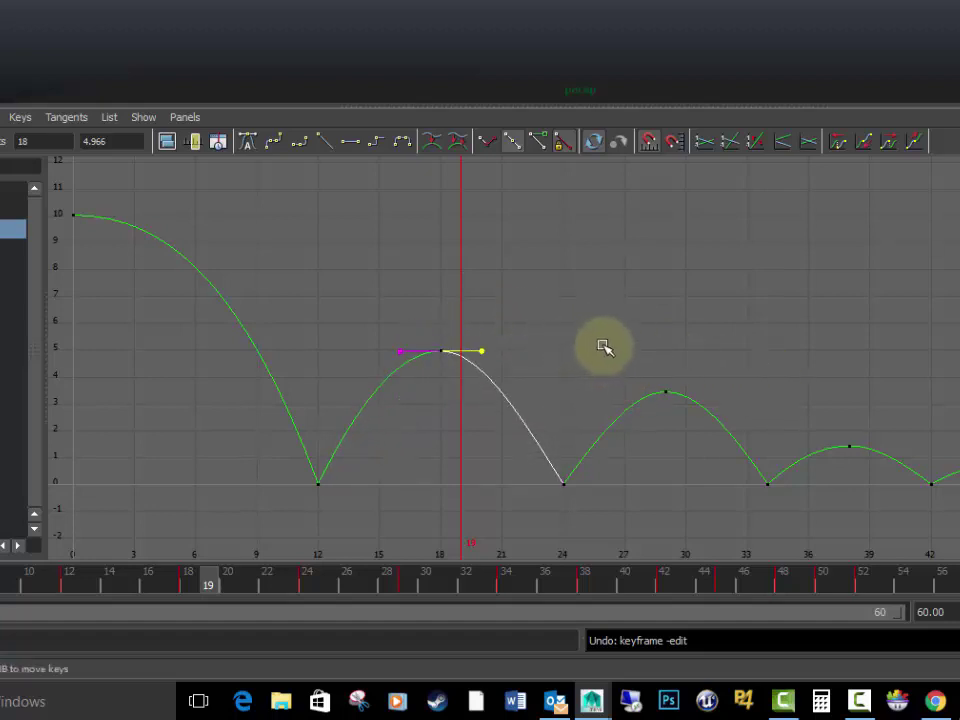
left_click(538, 141)
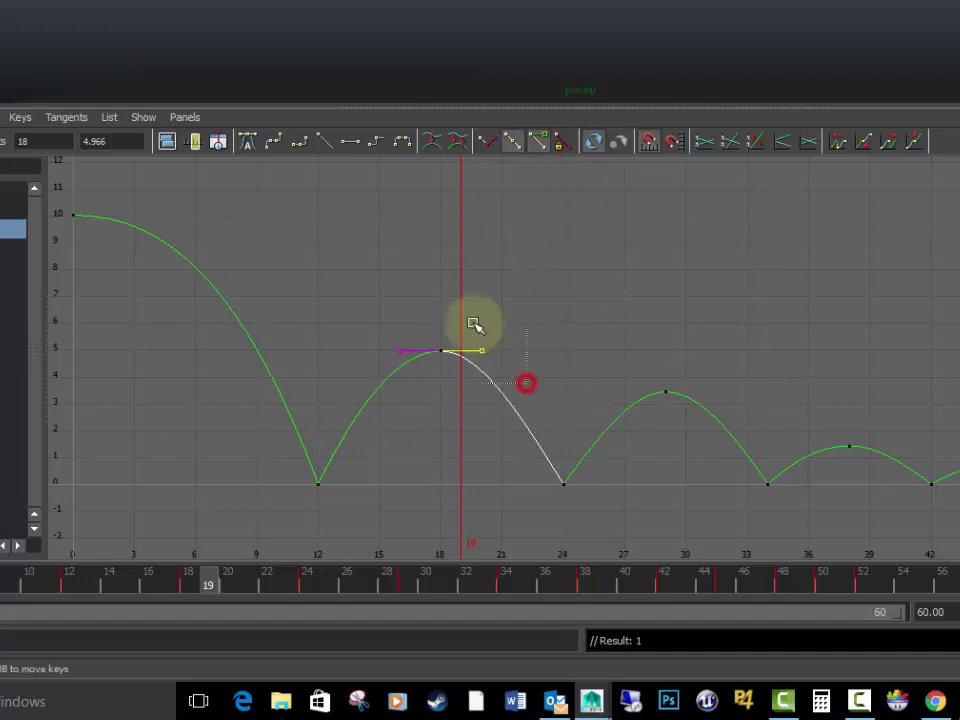
middle_click_drag(484, 320, 501, 320)
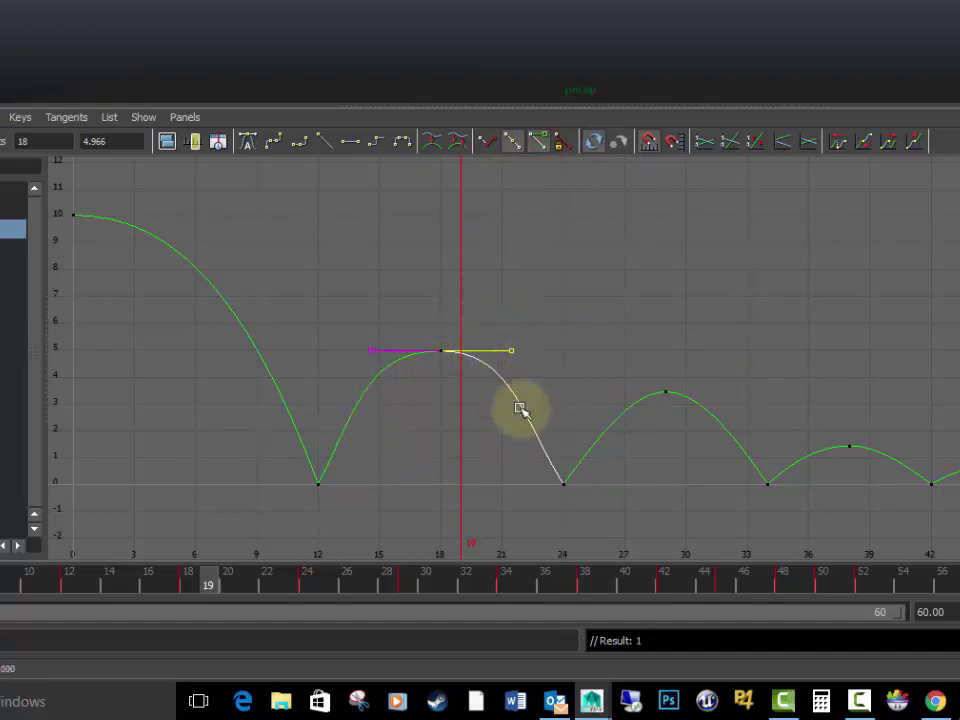
left_click(521, 454)
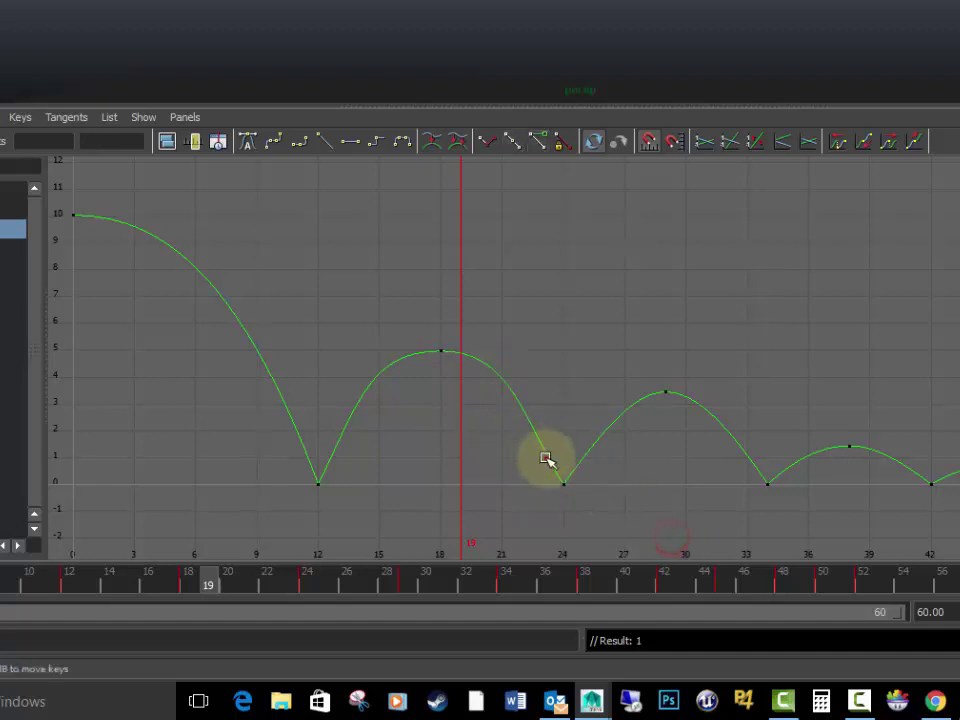
Select the tangent handles of the contact keys at frames 24 and 12.
left_click(541, 455)
left_click_drag(489, 411, 535, 441)
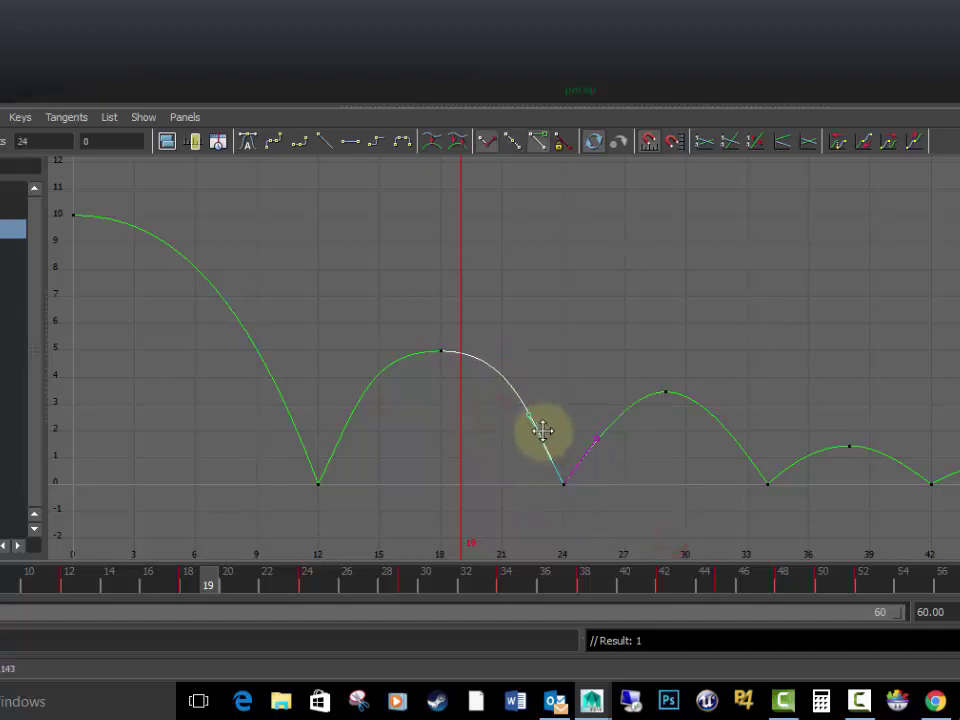
left_click_drag(306, 448, 330, 496)
left_click_drag(407, 448, 346, 393)
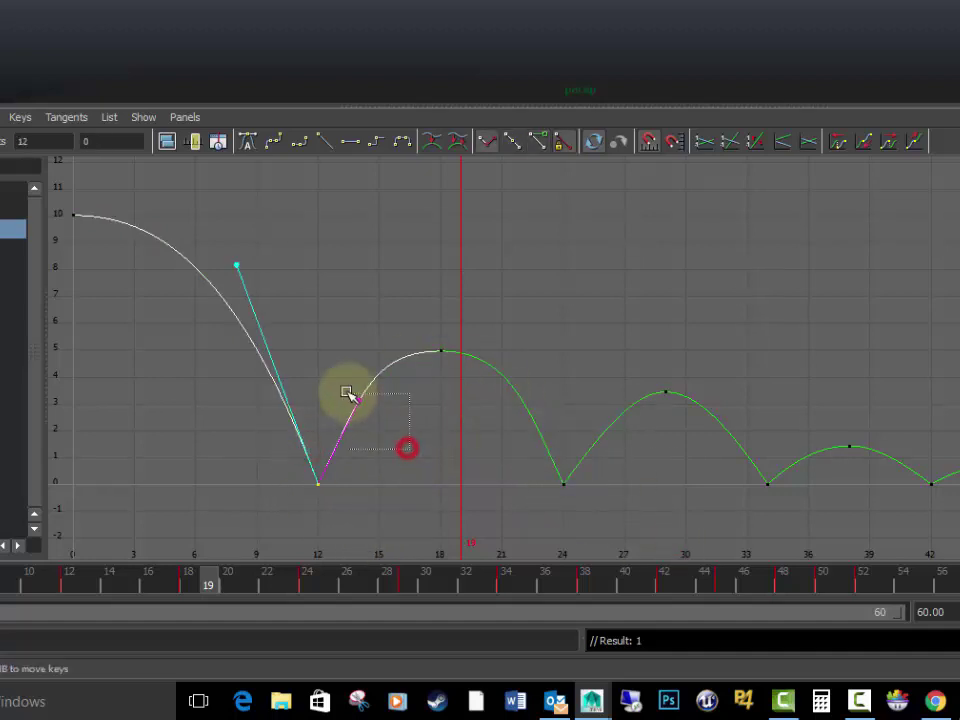
Select the frame 29 and 38 apex keys and the frame 38 tangent handle, then frame all keys.
left_click_drag(619, 373, 690, 370)
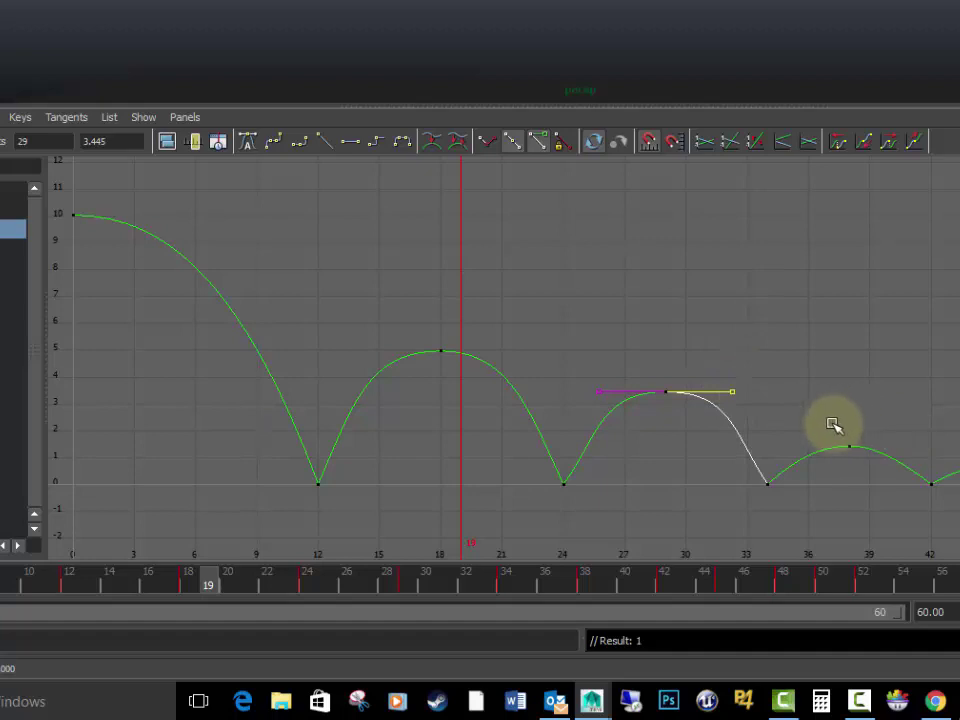
left_click_drag(827, 437, 872, 463)
key("f")
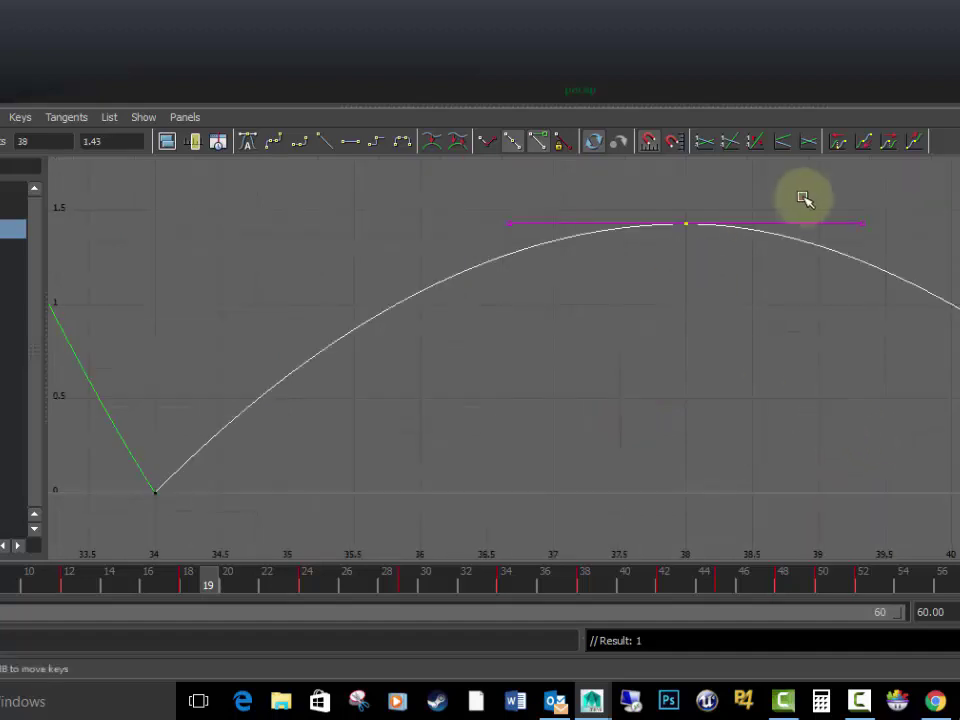
left_click_drag(805, 197, 945, 250)
scroll(945, 250, "down", 5)
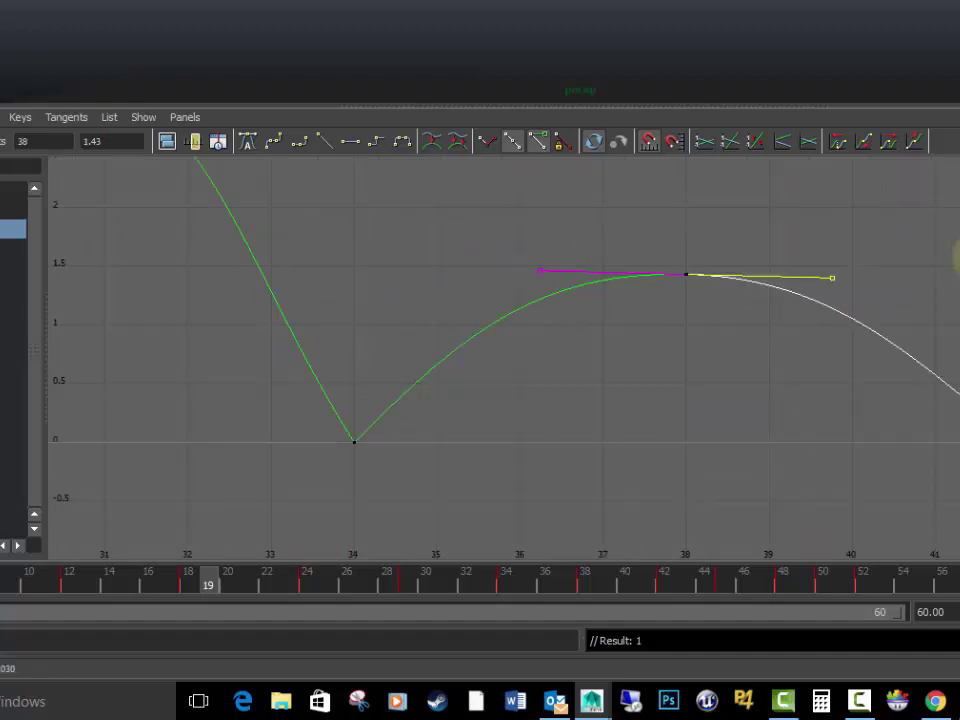
middle_click_drag(949, 250, 765, 317, "alt")
left_click_drag(761, 326, 861, 420)
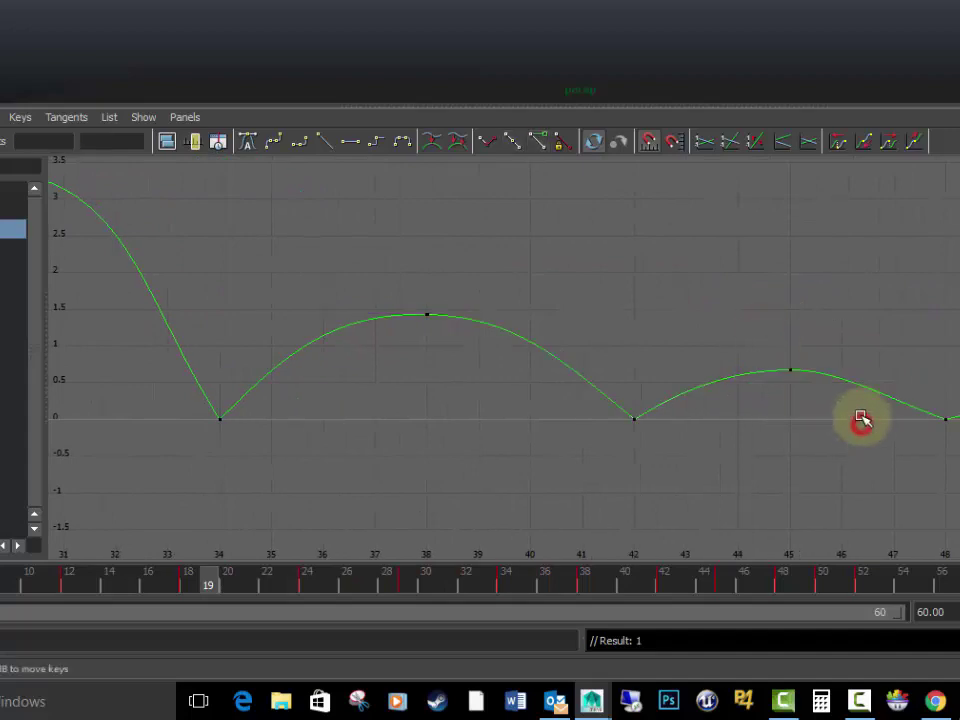
key("a")
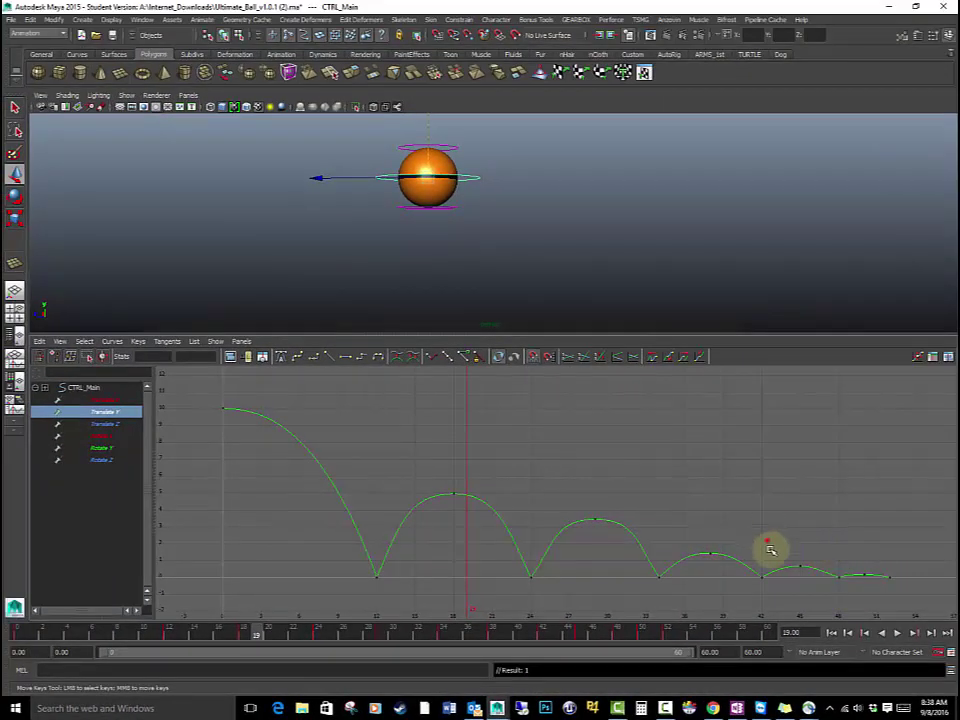
Stretch the frame 45 apex key's out-tangent to broaden that arc.
left_click_drag(770, 548, 814, 585)
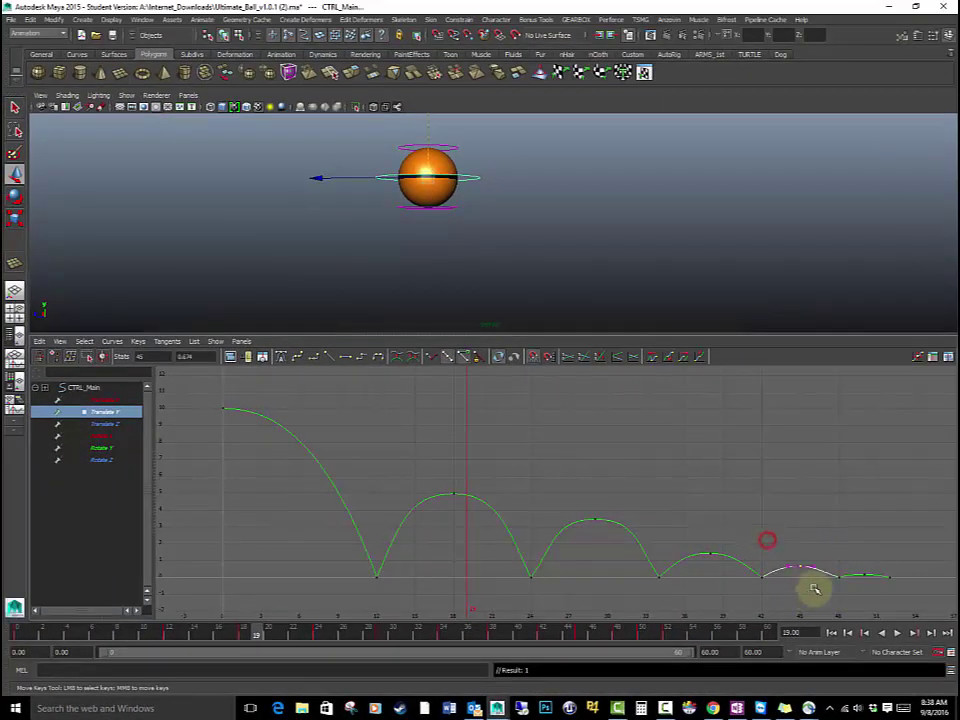
key("f")
left_click(672, 408)
middle_click_drag(681, 403, 713, 407)
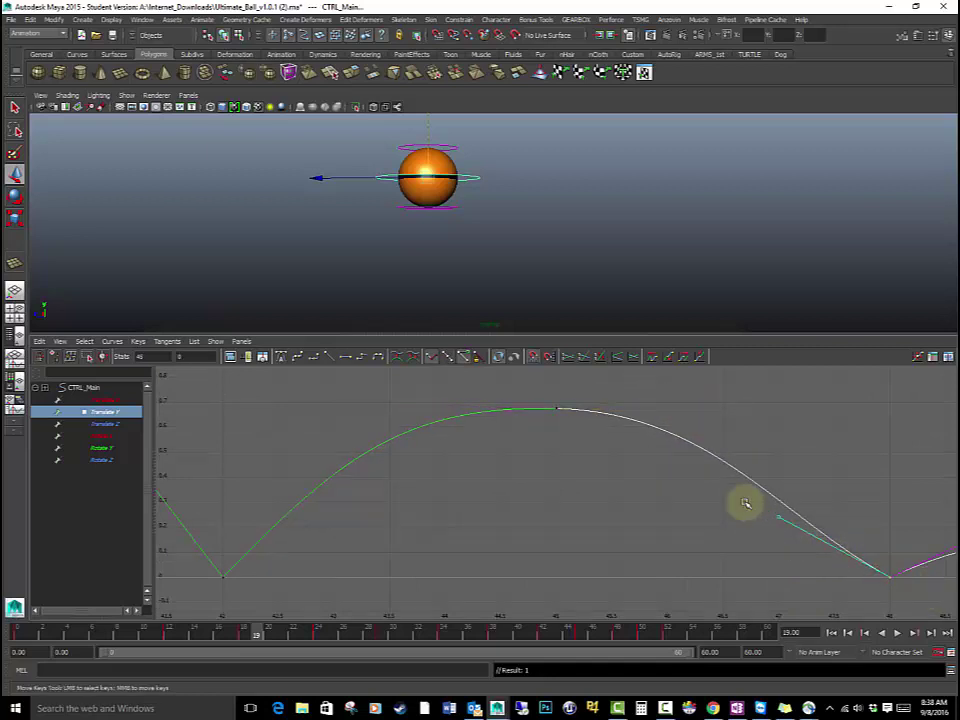
middle_click_drag(745, 503, 497, 499)
Frame the last bounce and stretch its apex out-tangent to flatten the descent.
middle_click_drag(707, 511, 589, 487, "alt")
left_click_drag(941, 583, 872, 561)
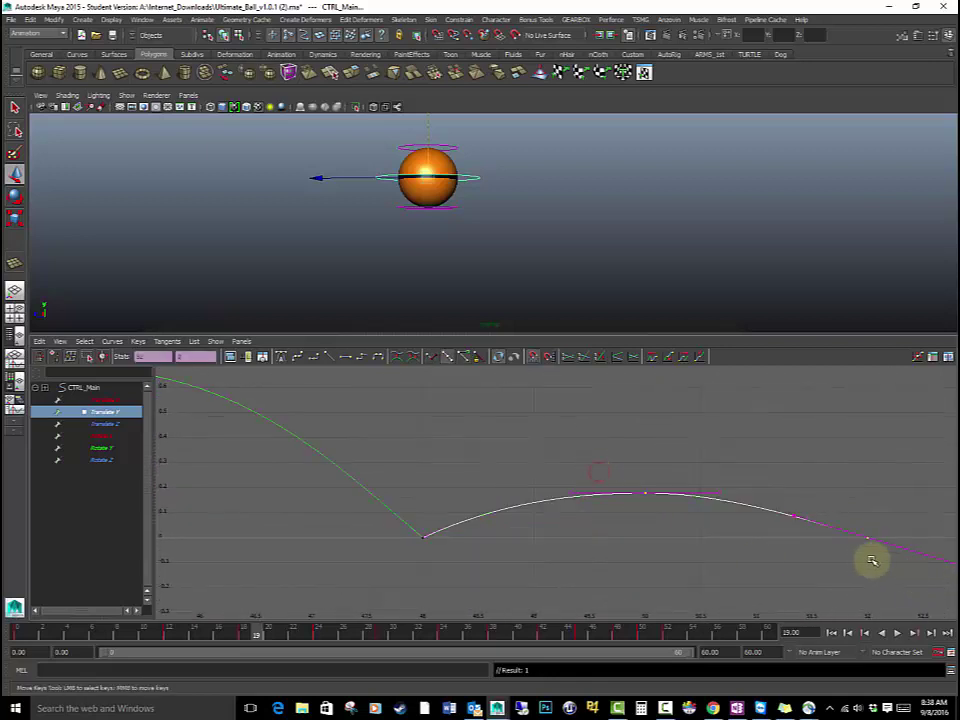
key("f")
left_click(618, 470)
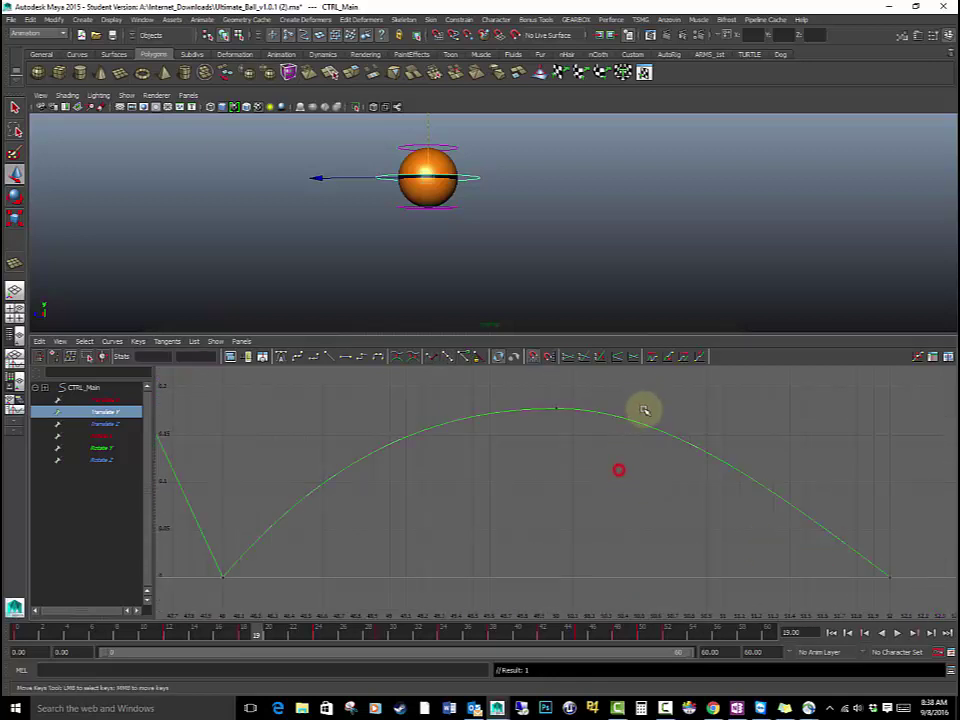
left_click(540, 396)
left_click(549, 393)
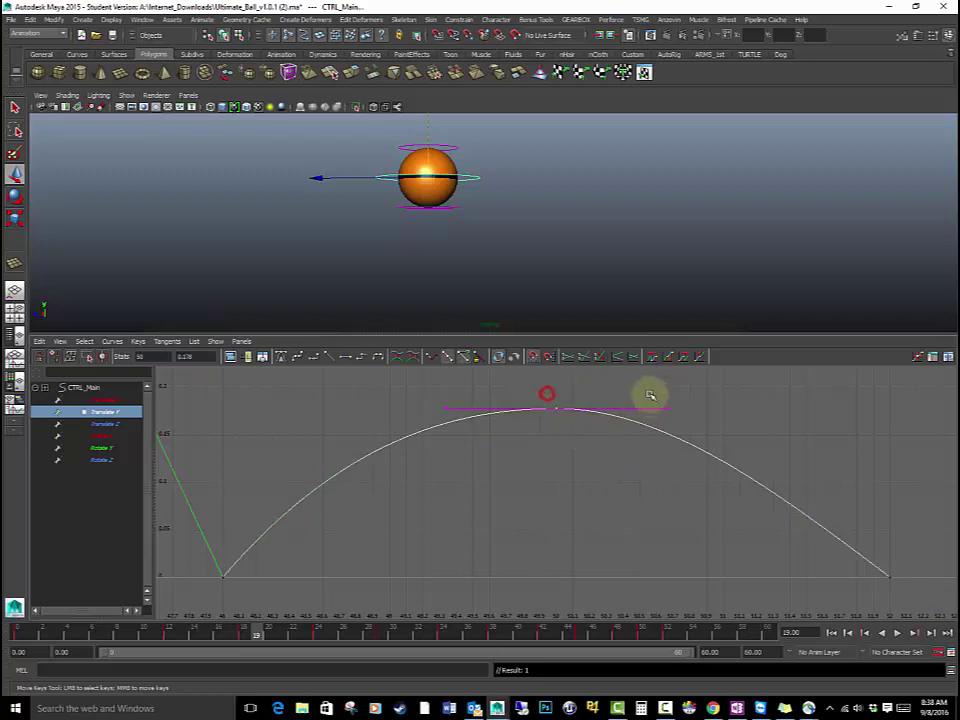
middle_click_drag(697, 416, 745, 419)
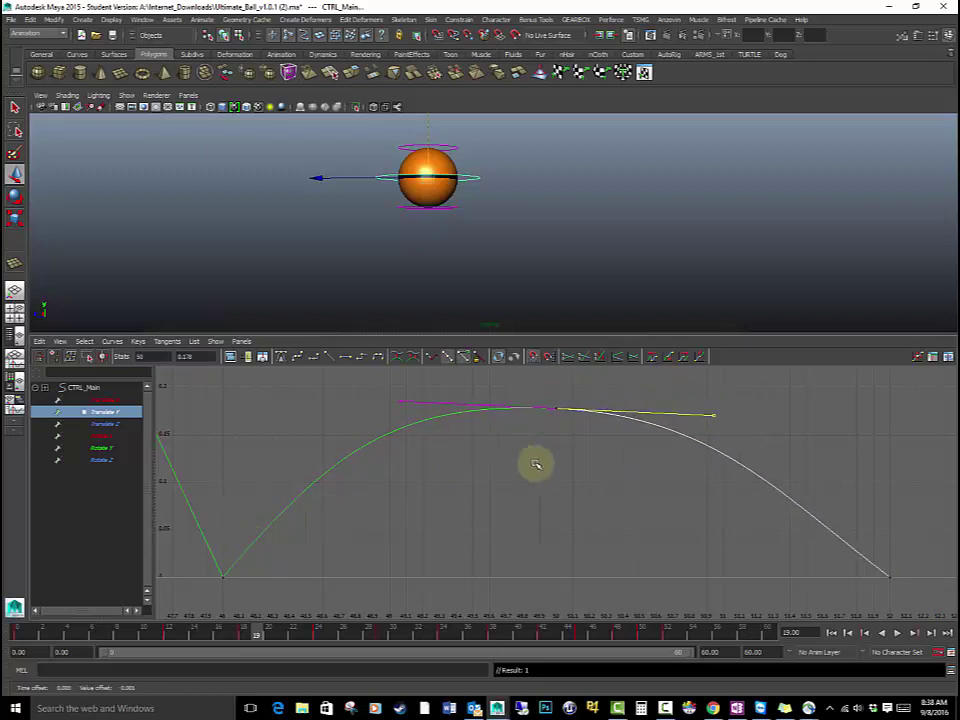
left_click(550, 493)
Play the bounce in a maximized perspective view with Show > NURBS Curves turned off.
key("a")
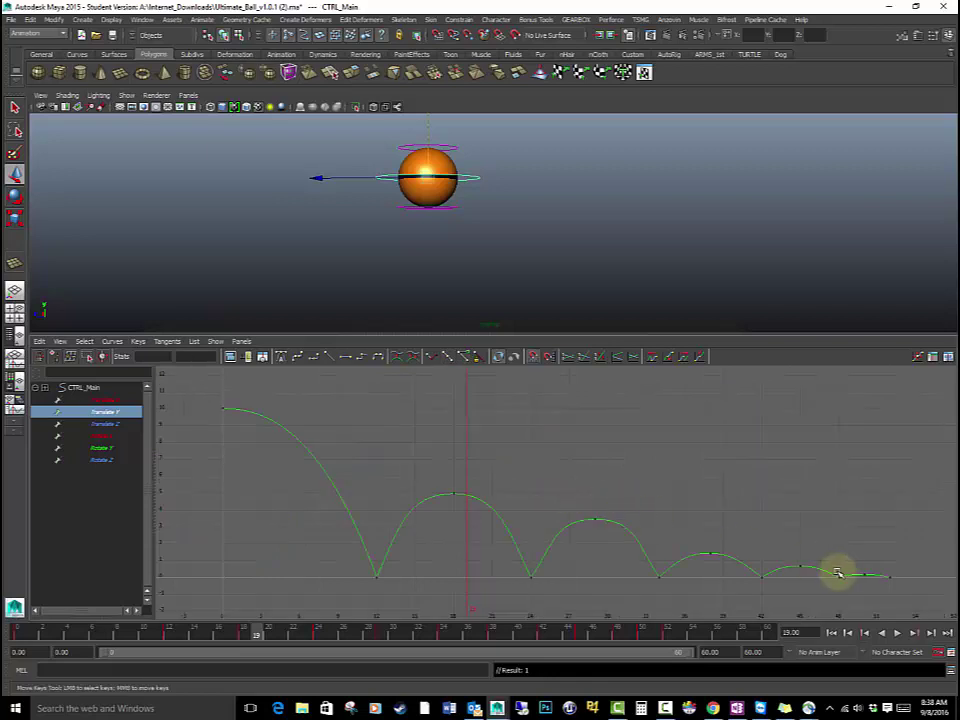
left_click(895, 632)
key("space")
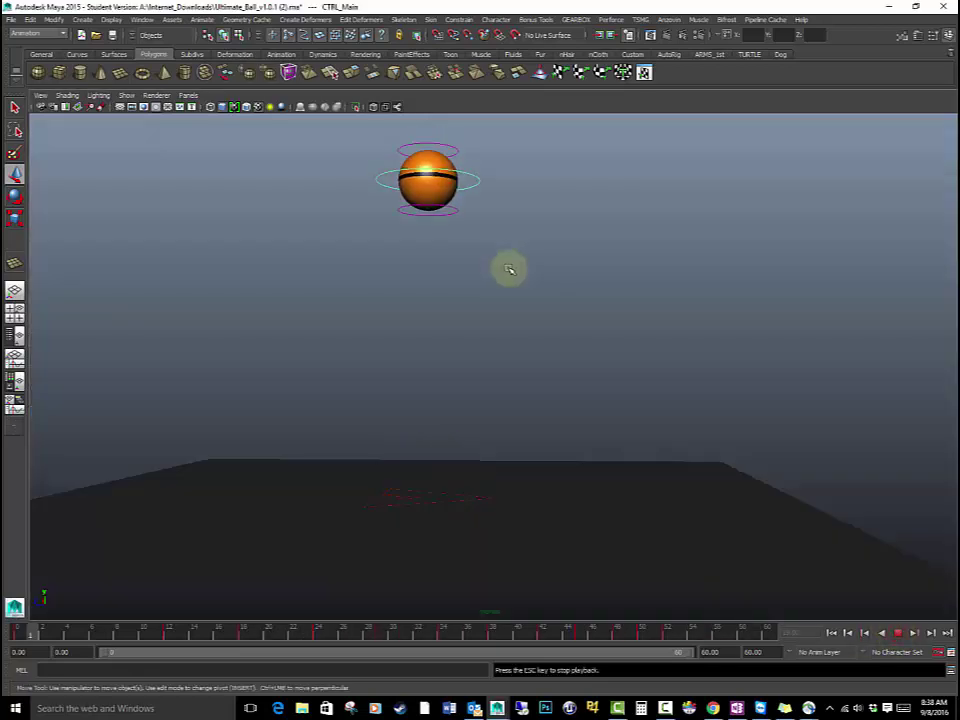
left_click(127, 95)
left_click(130, 153)
left_click_drag(527, 308, 595, 386, "alt")
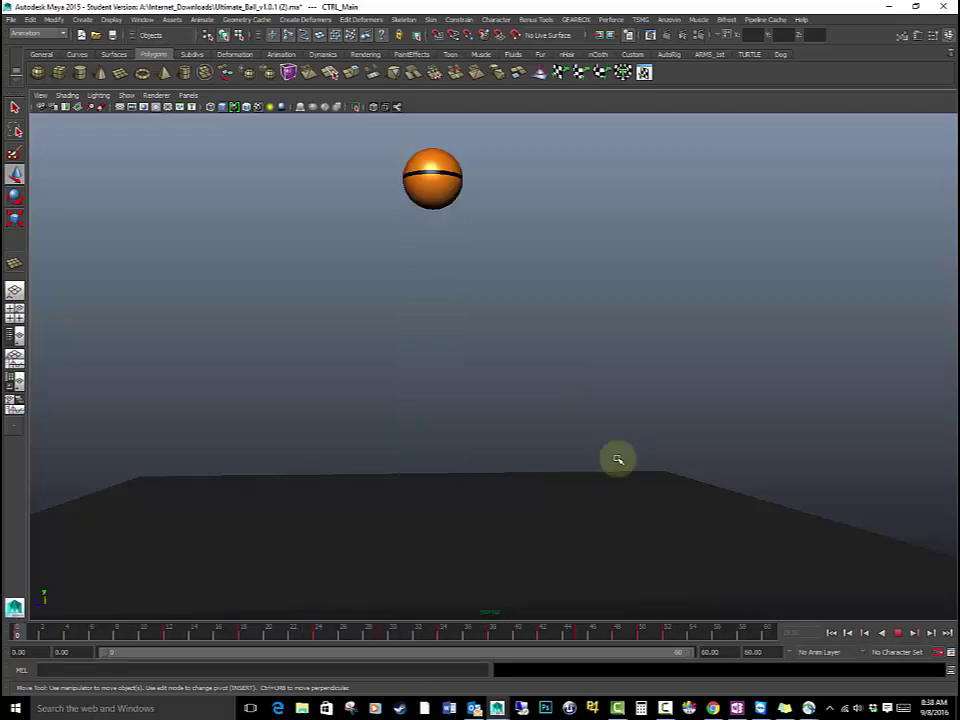
Stop playback, restore the perspective-over-Graph-Editor layout, and recentre the ball in view.
left_click(897, 634)
left_click(503, 478)
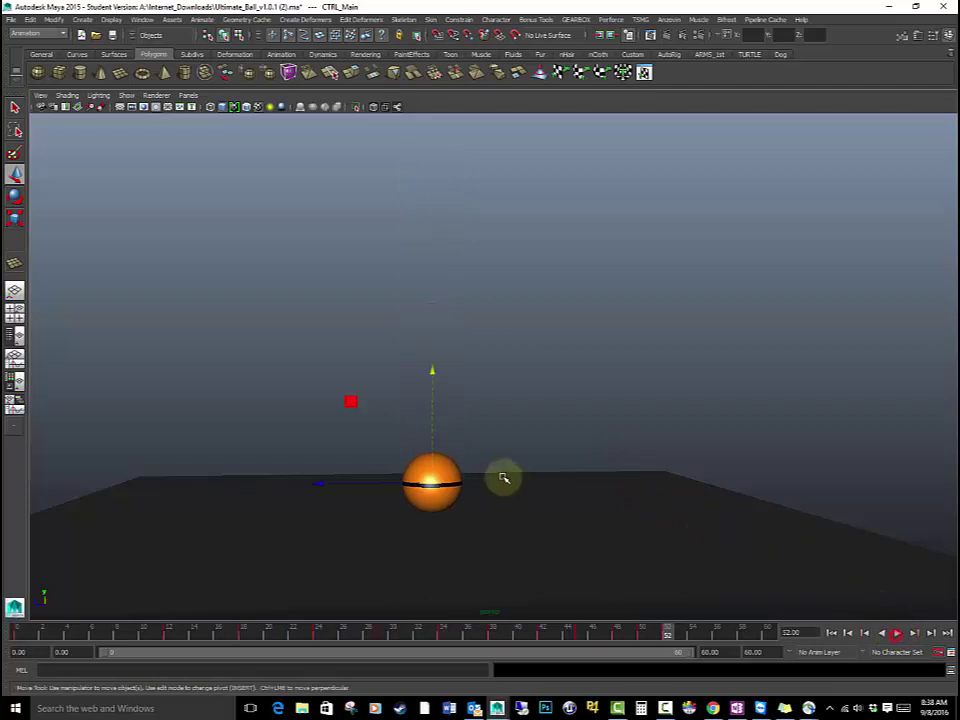
key("shift+g")
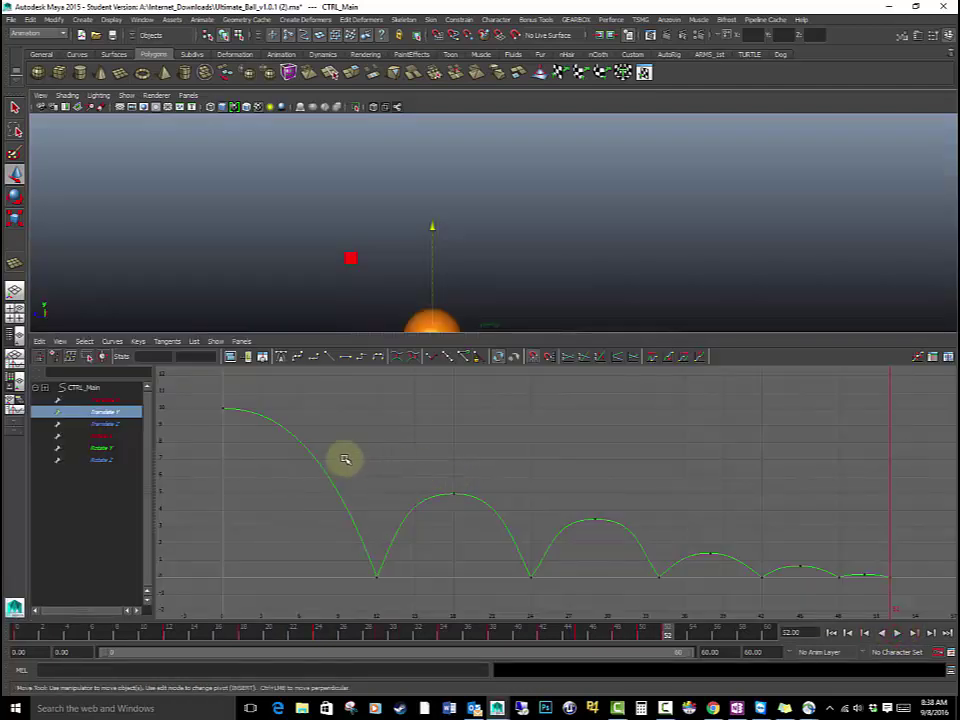
left_click(496, 358)
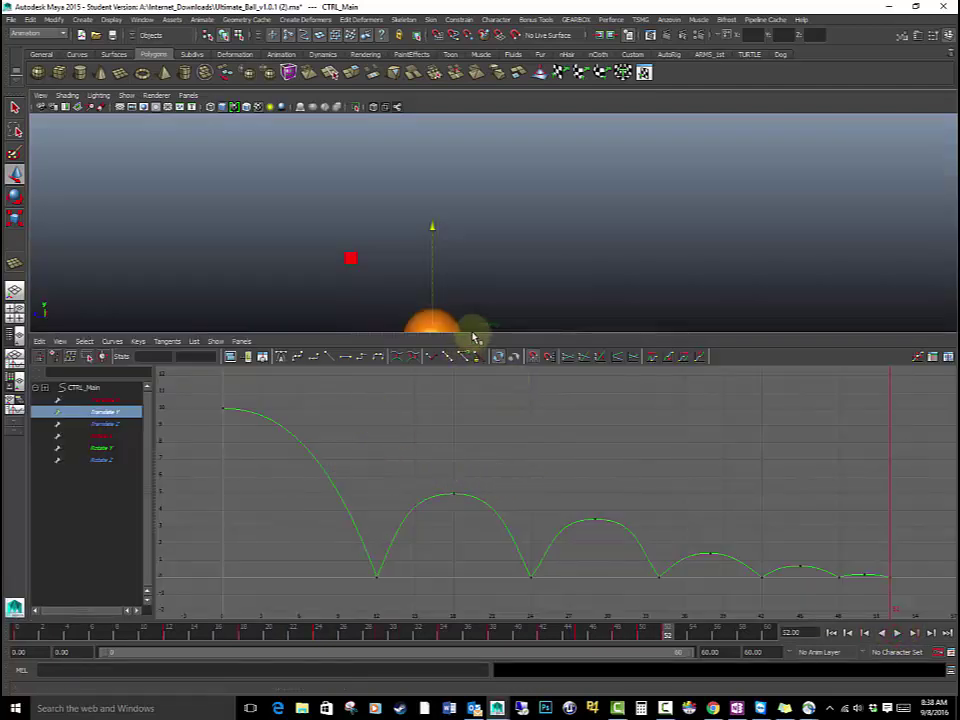
middle_click_drag(502, 303, 476, 261, "alt")
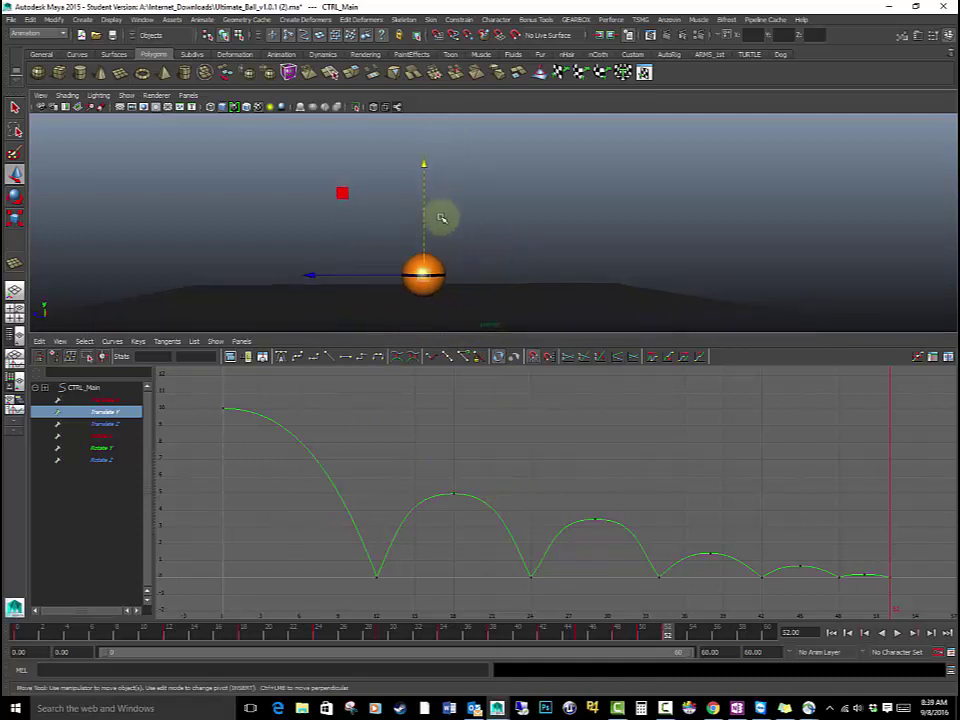